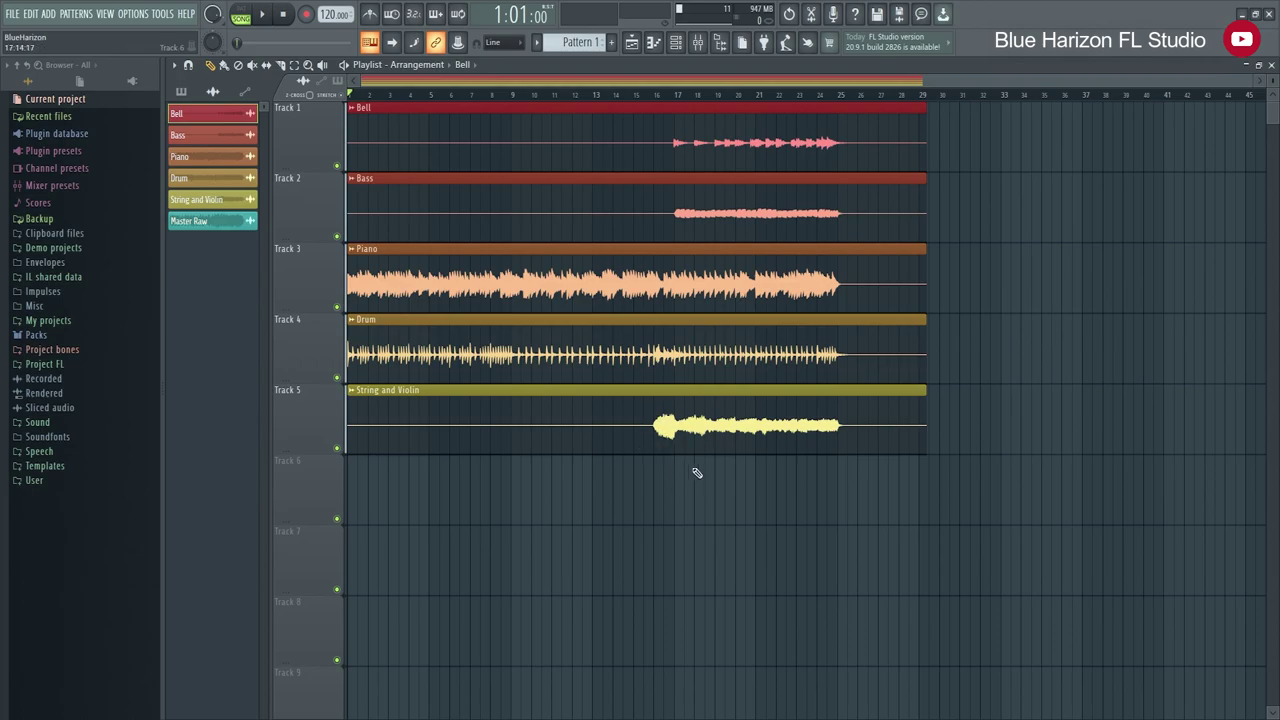
- Play the arrangement to listen to the raw tracks, and return the playhead to the start of the song
{"action": "left_click_drag", "start_coordinate": [906, 507], "coordinate": [608, 105]}
{"action": "left_click", "coordinate": [263, 16]}
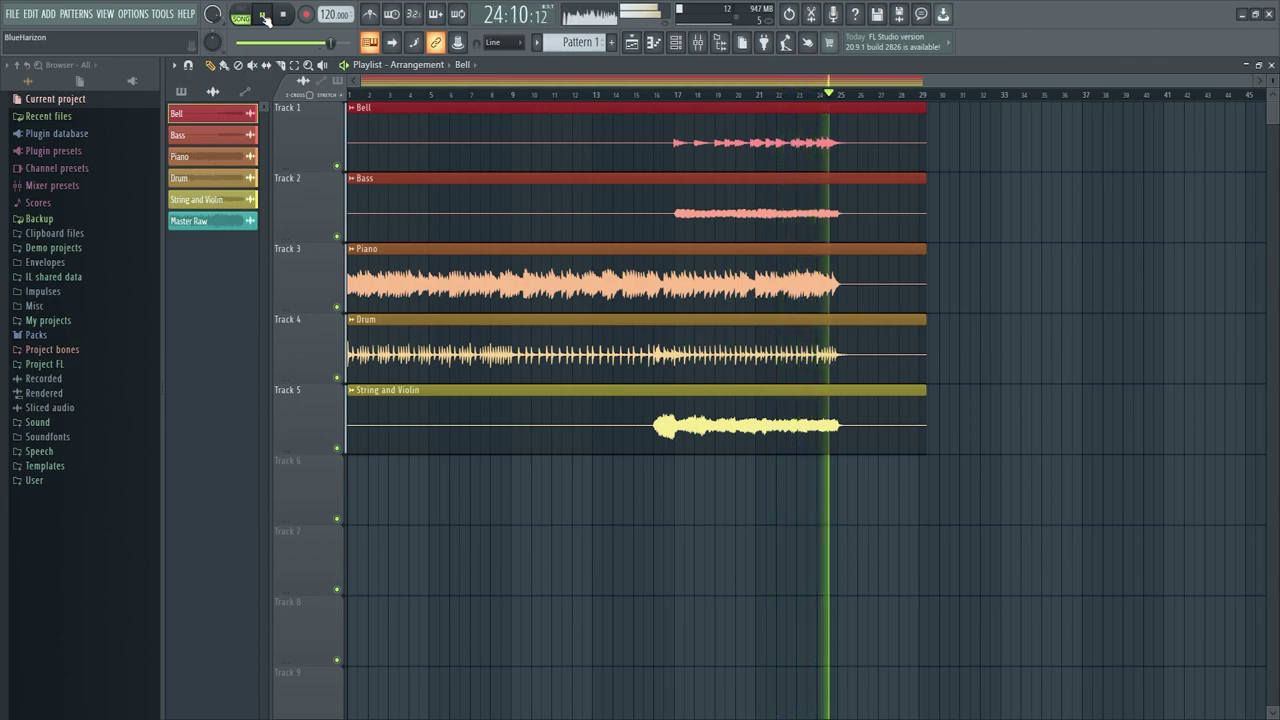
{"action": "left_click", "coordinate": [263, 15]}
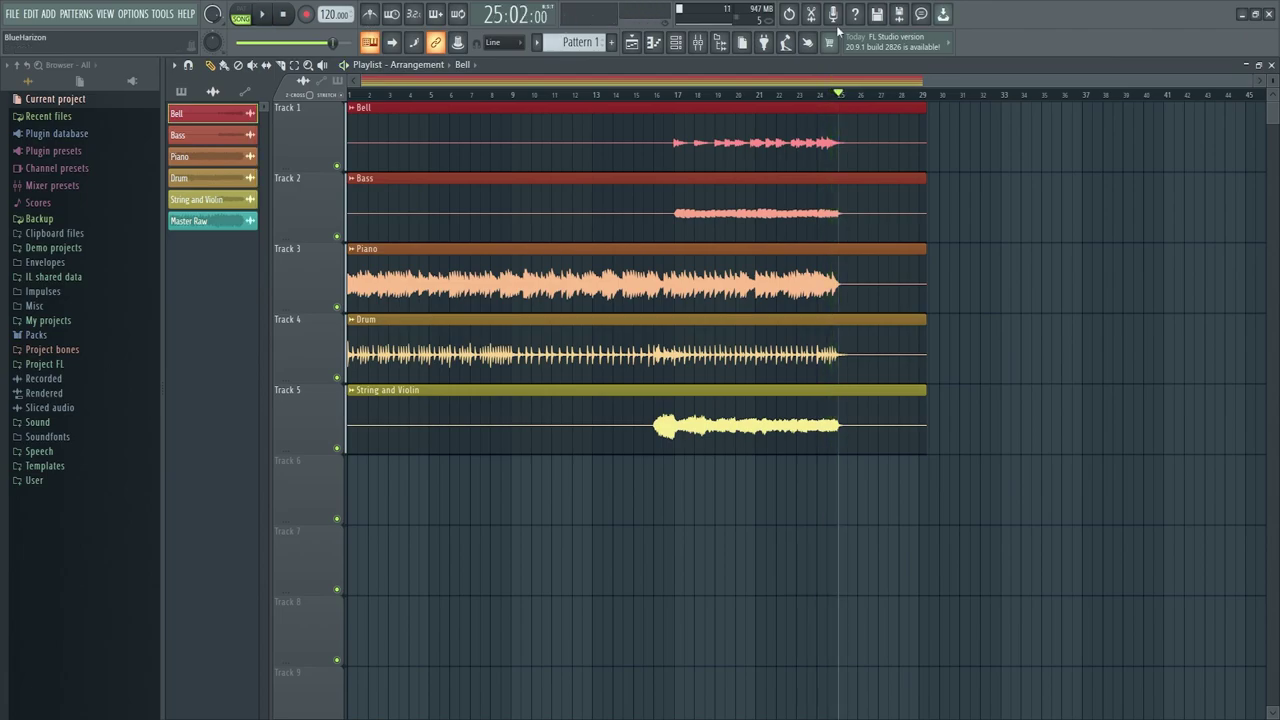
{"action": "left_click_drag", "start_coordinate": [842, 96], "coordinate": [212, 95]}
- Open the channel rack, show all channels instead of only the unsorted ones, and reposition the rack window
{"action": "left_click", "coordinate": [675, 42]}
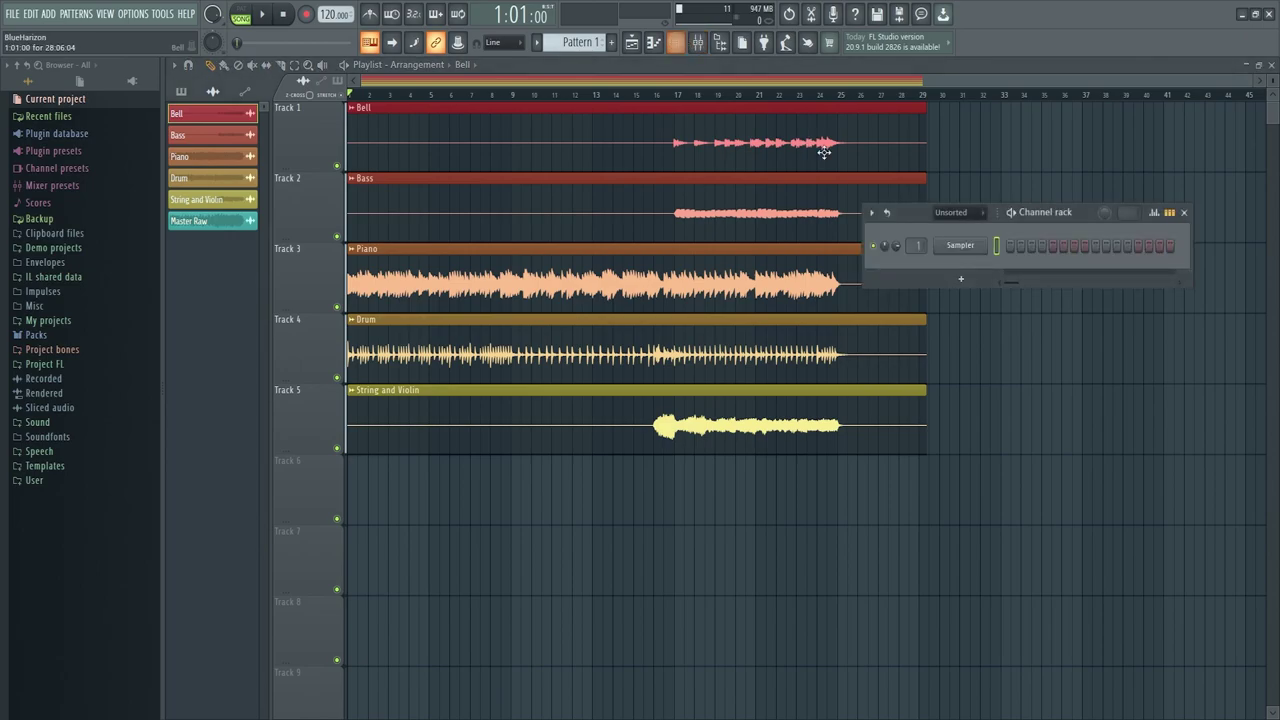
{"action": "left_click_drag", "start_coordinate": [921, 215], "coordinate": [886, 168]}
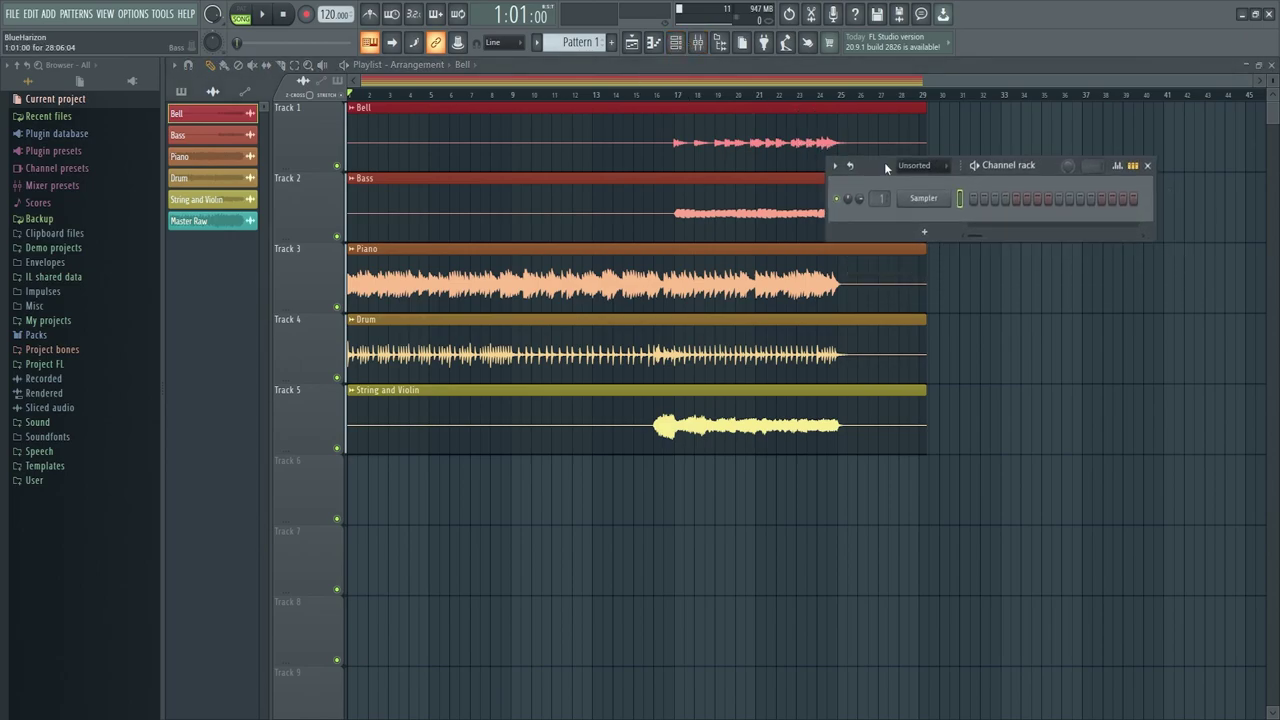
{"action": "left_click", "coordinate": [912, 165]}
{"action": "left_click", "coordinate": [903, 183]}
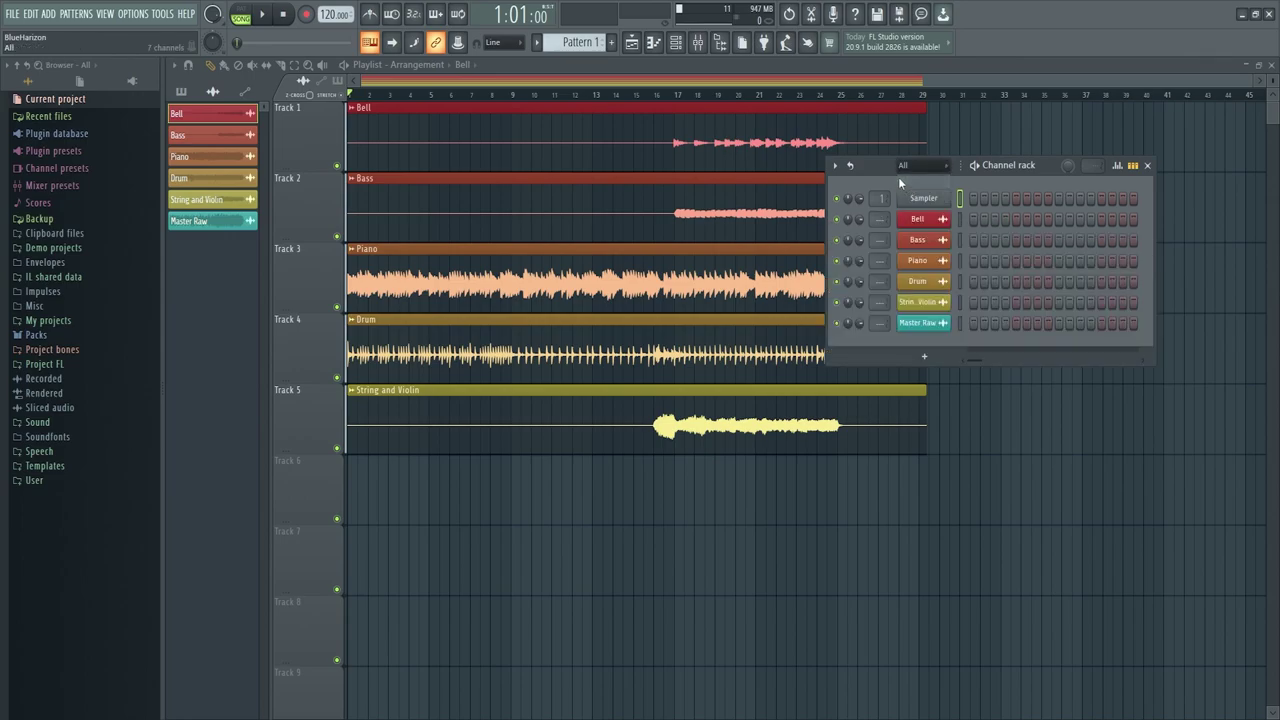
{"action": "left_click_drag", "start_coordinate": [879, 168], "coordinate": [908, 129]}
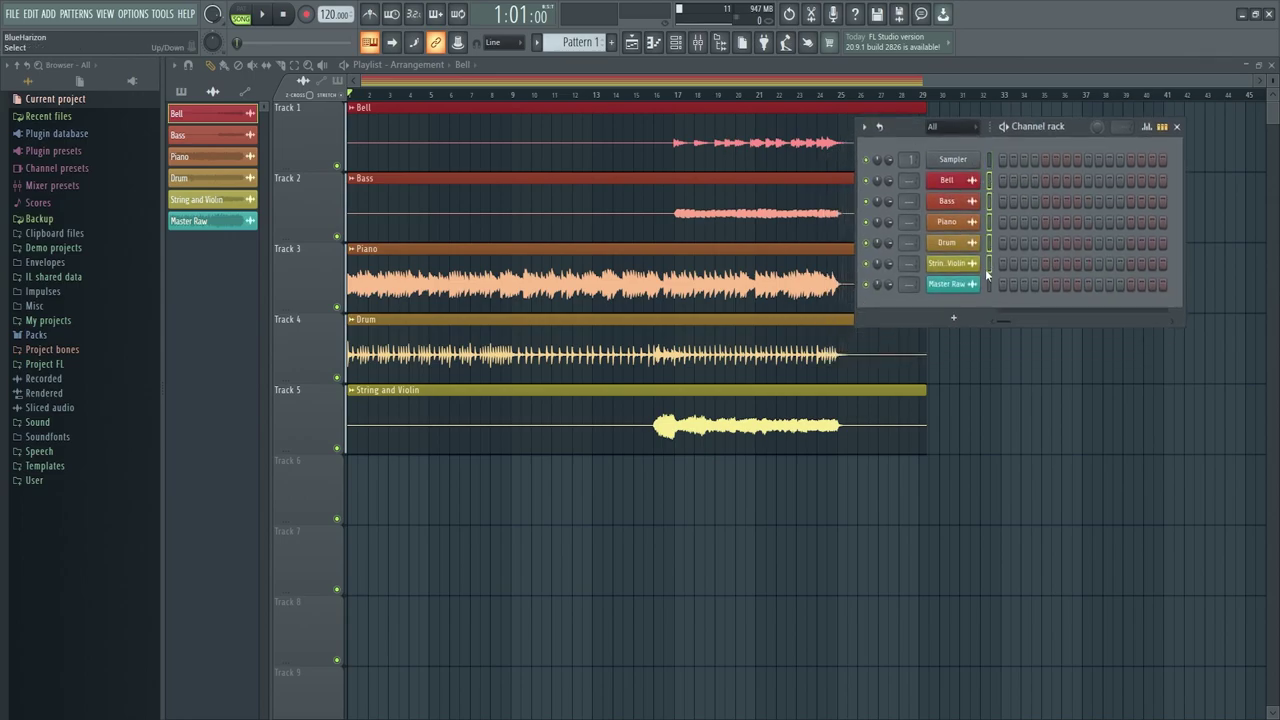
- Route the Bell, Bass, Piano, Drum and String and Violin channels to consecutive mixer tracks starting from insert 1
{"action": "left_click_drag", "start_coordinate": [991, 183], "coordinate": [993, 213]}
{"action": "left_click", "coordinate": [990, 183]}
{"action": "left_click", "coordinate": [989, 185]}
{"action": "double_click", "coordinate": [991, 183]}
{"action": "left_click", "coordinate": [990, 199]}
{"action": "left_click", "coordinate": [989, 182]}
{"action": "left_click", "coordinate": [699, 44]}
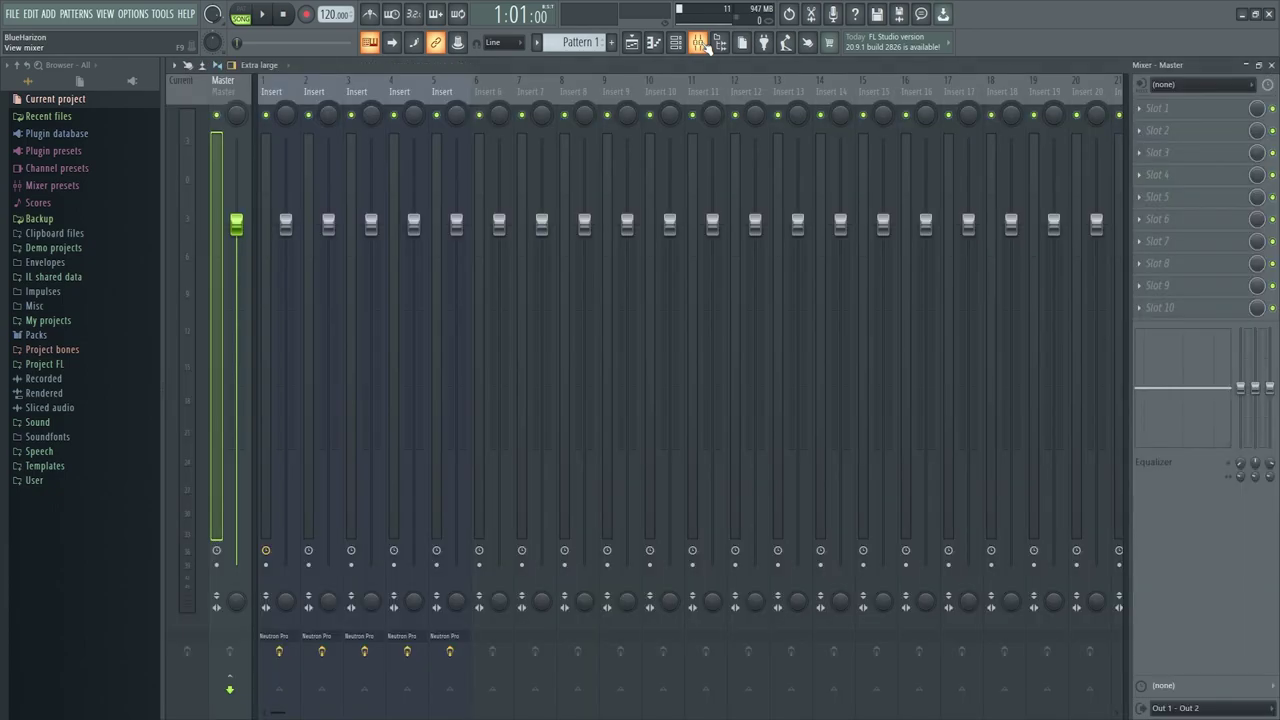
{"action": "left_click", "coordinate": [286, 93]}
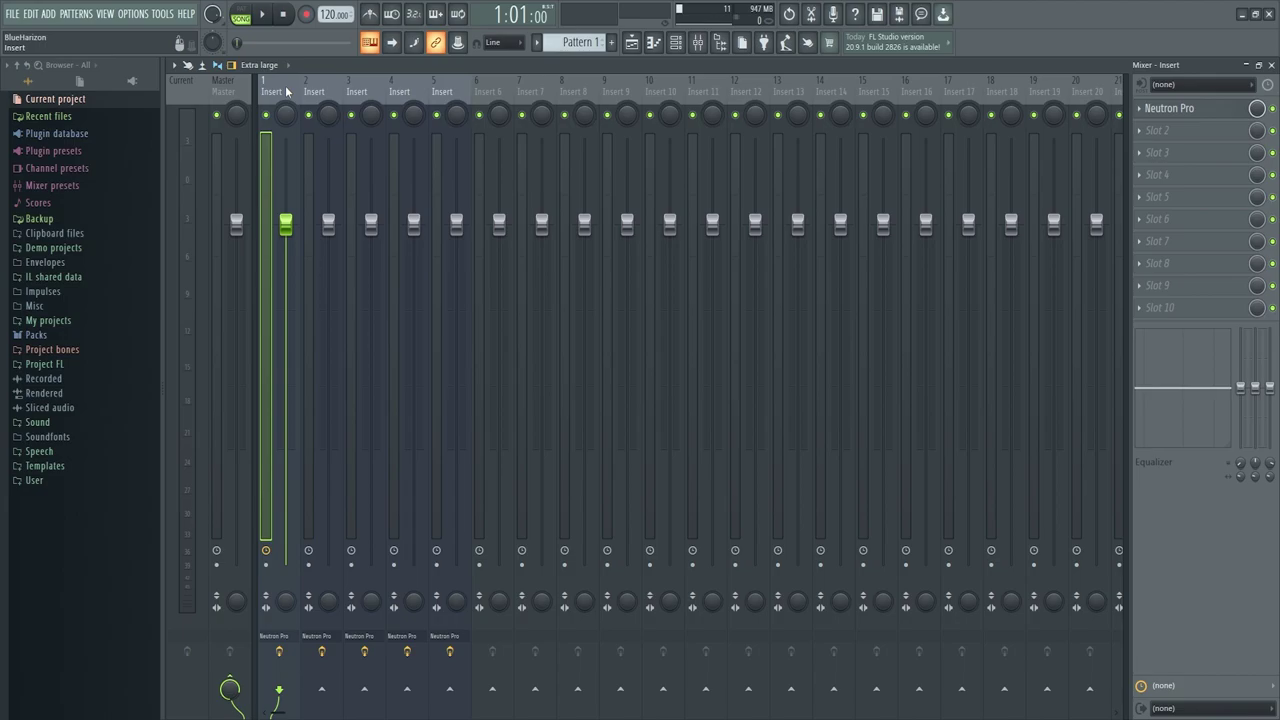
{"action": "key", "text": "ctrl+shift+i"}
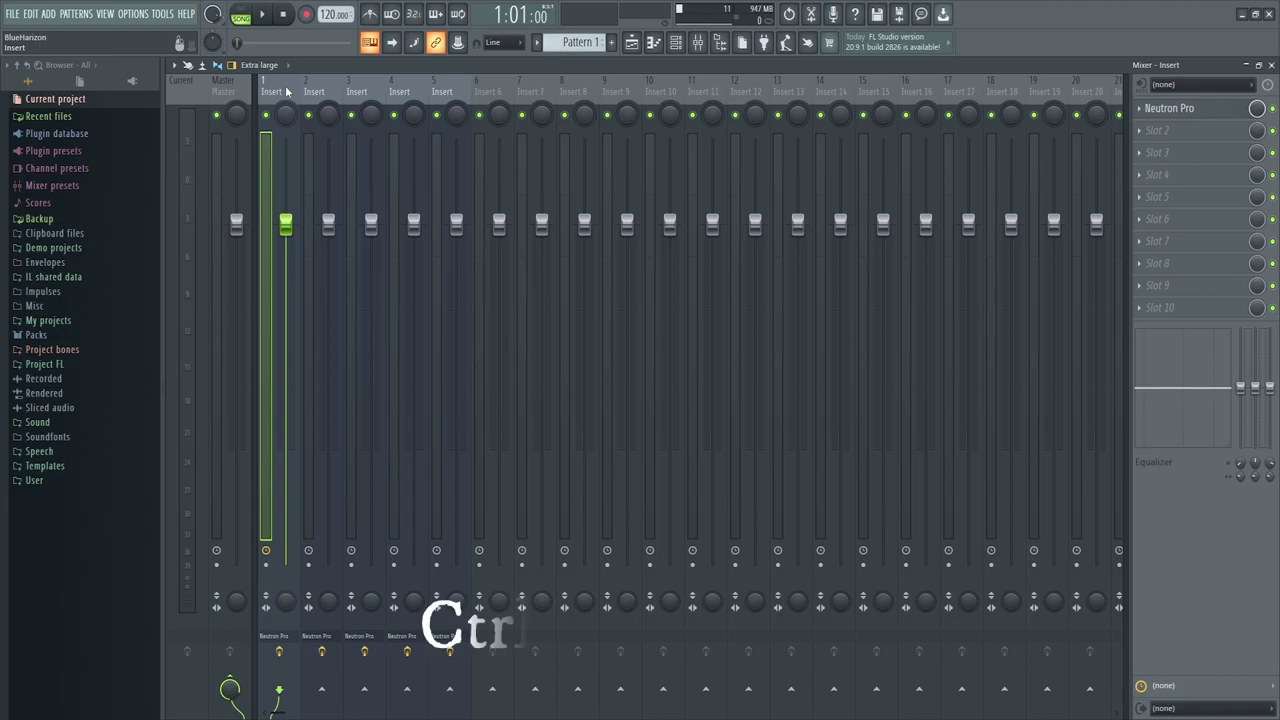
{"action": "key", "text": "ctrl+shift+l"}
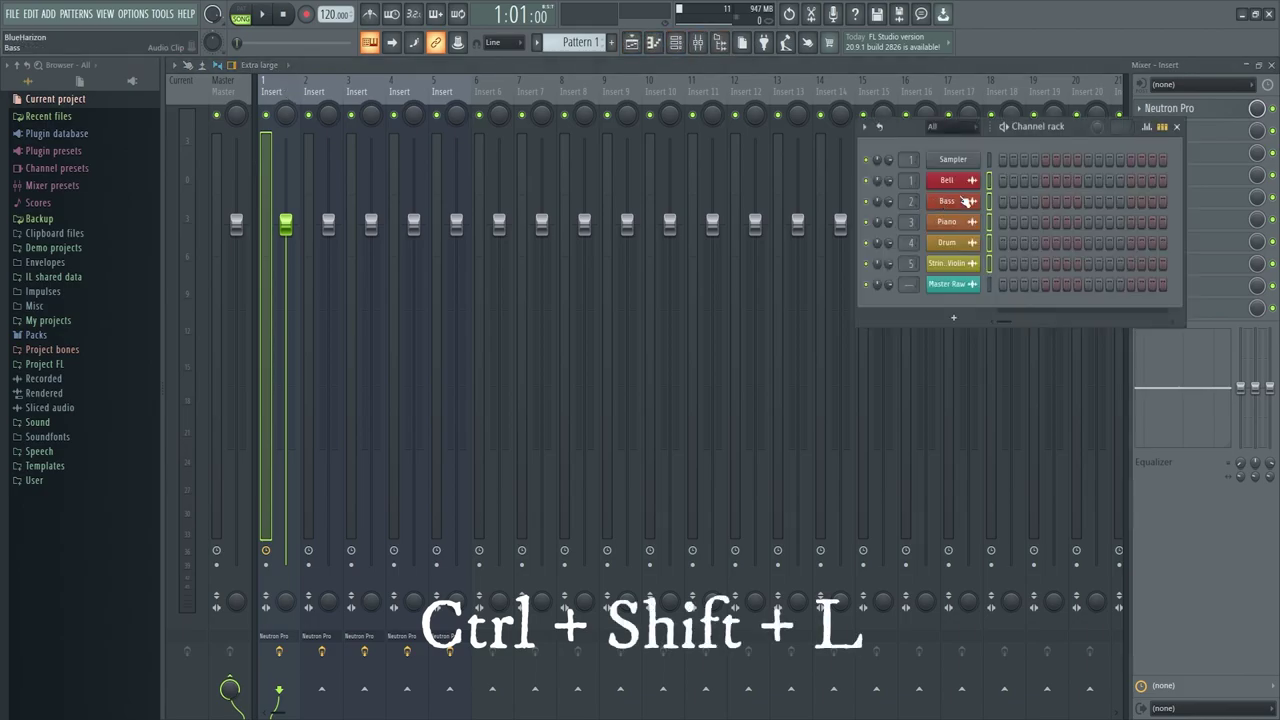
- Check the mixer track assignment of the Bell, Bass, Piano, Drum and String and Violin channels one by one
{"action": "left_click", "coordinate": [963, 184]}
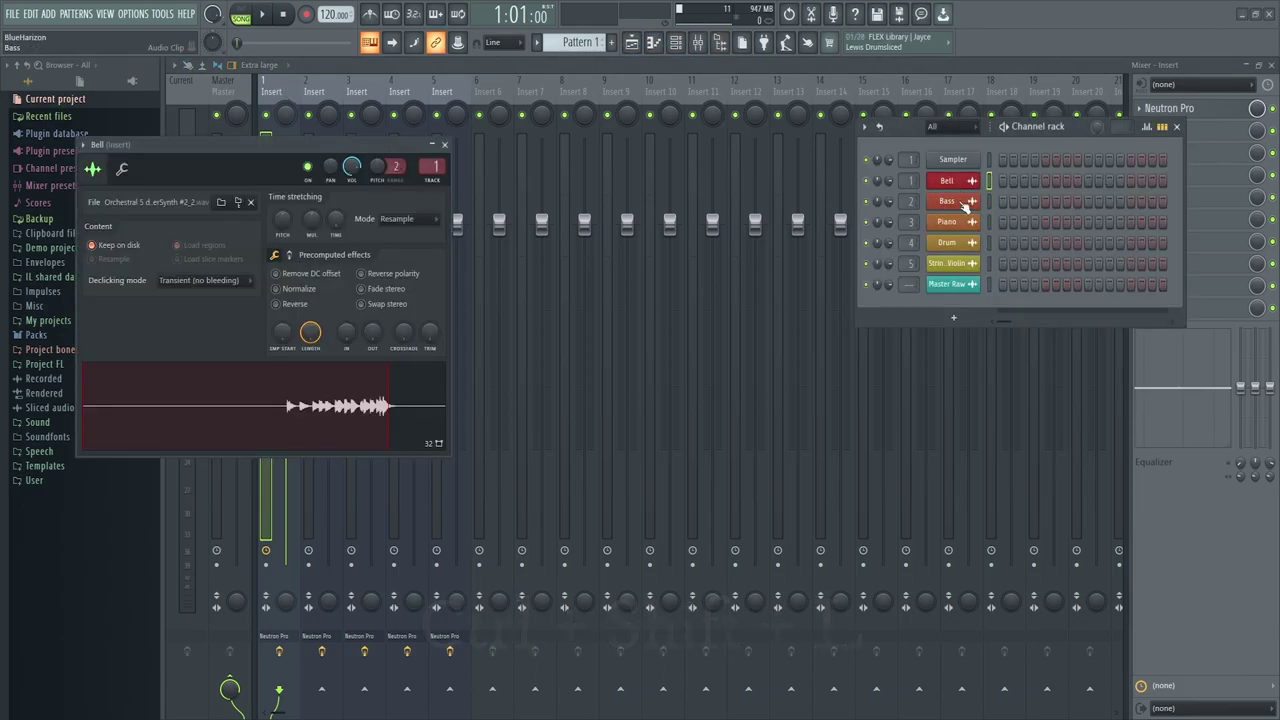
{"action": "left_click", "coordinate": [966, 202]}
{"action": "left_click", "coordinate": [969, 222]}
{"action": "left_click", "coordinate": [968, 243]}
{"action": "left_click", "coordinate": [966, 264]}
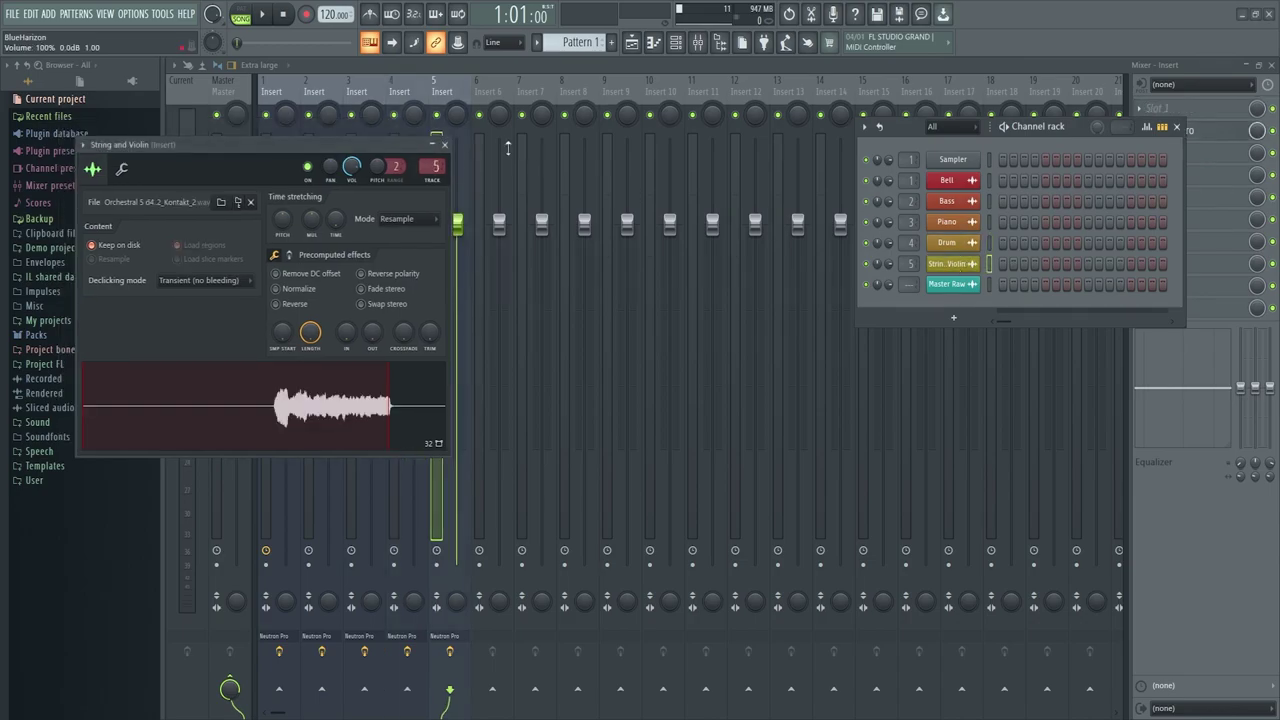
{"action": "left_click", "coordinate": [966, 264]}
- Select mixer inserts 1 to 5 together and colour them green
{"action": "left_click", "coordinate": [266, 96]}
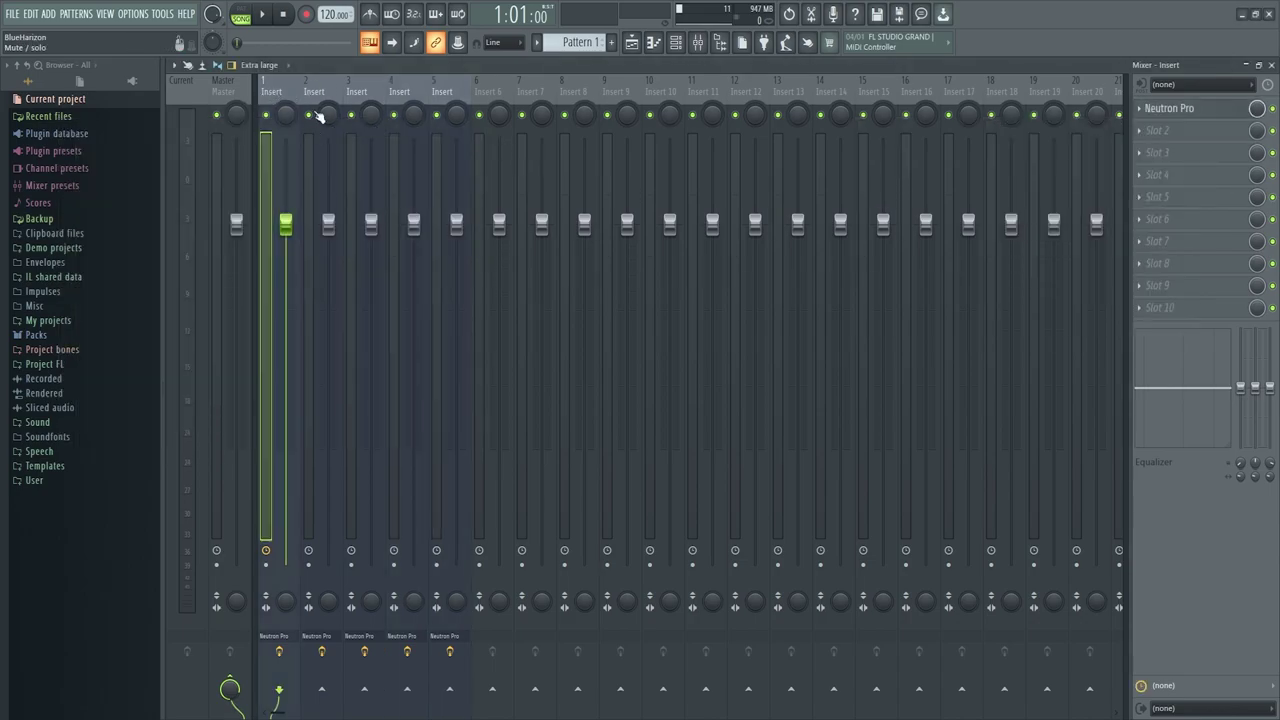
{"action": "left_click", "coordinate": [312, 155]}
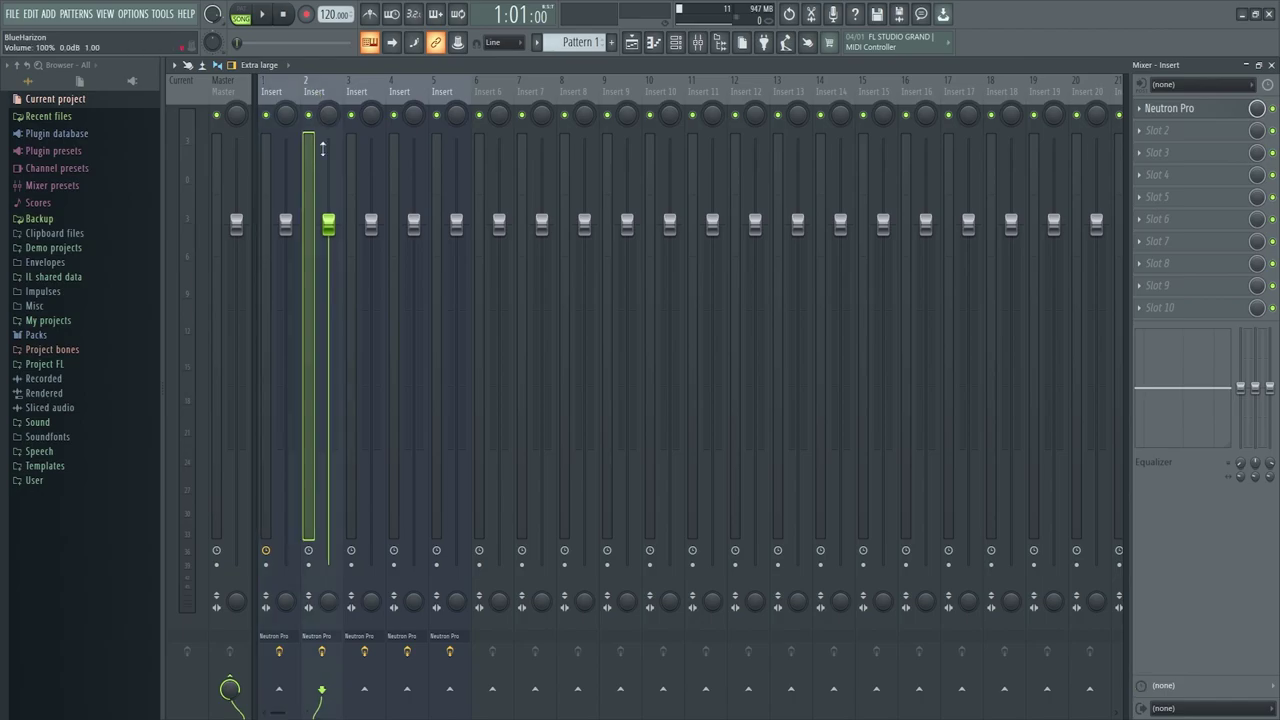
{"action": "left_click", "coordinate": [267, 156], "text": "ctrl"}
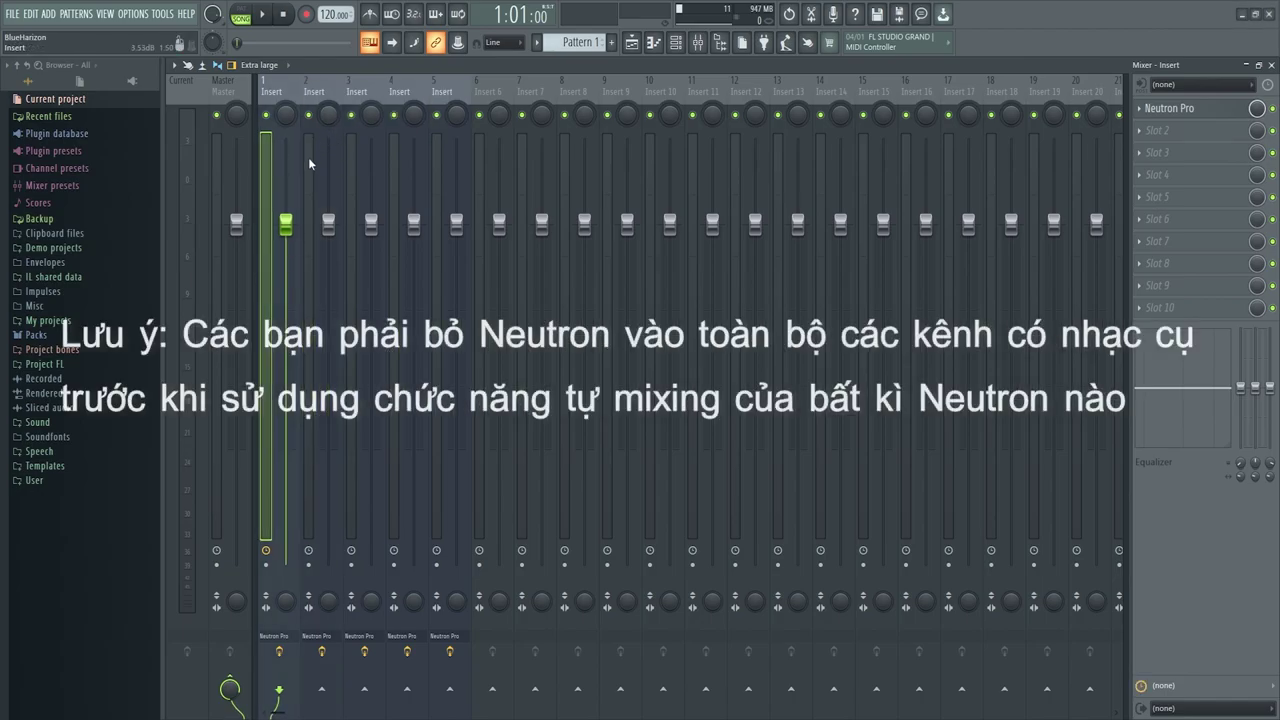
{"action": "left_click", "coordinate": [353, 166], "text": "ctrl"}
{"action": "left_click", "coordinate": [398, 166], "text": "ctrl"}
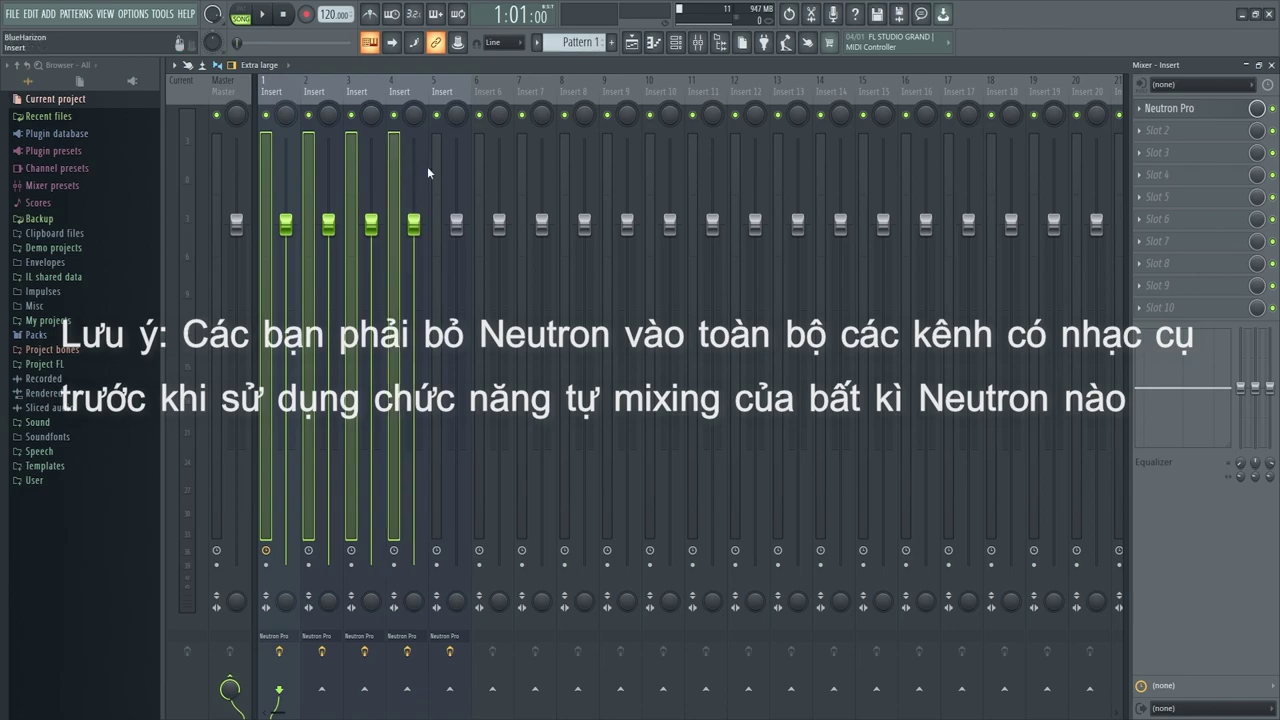
{"action": "left_click", "coordinate": [440, 170], "text": "ctrl"}
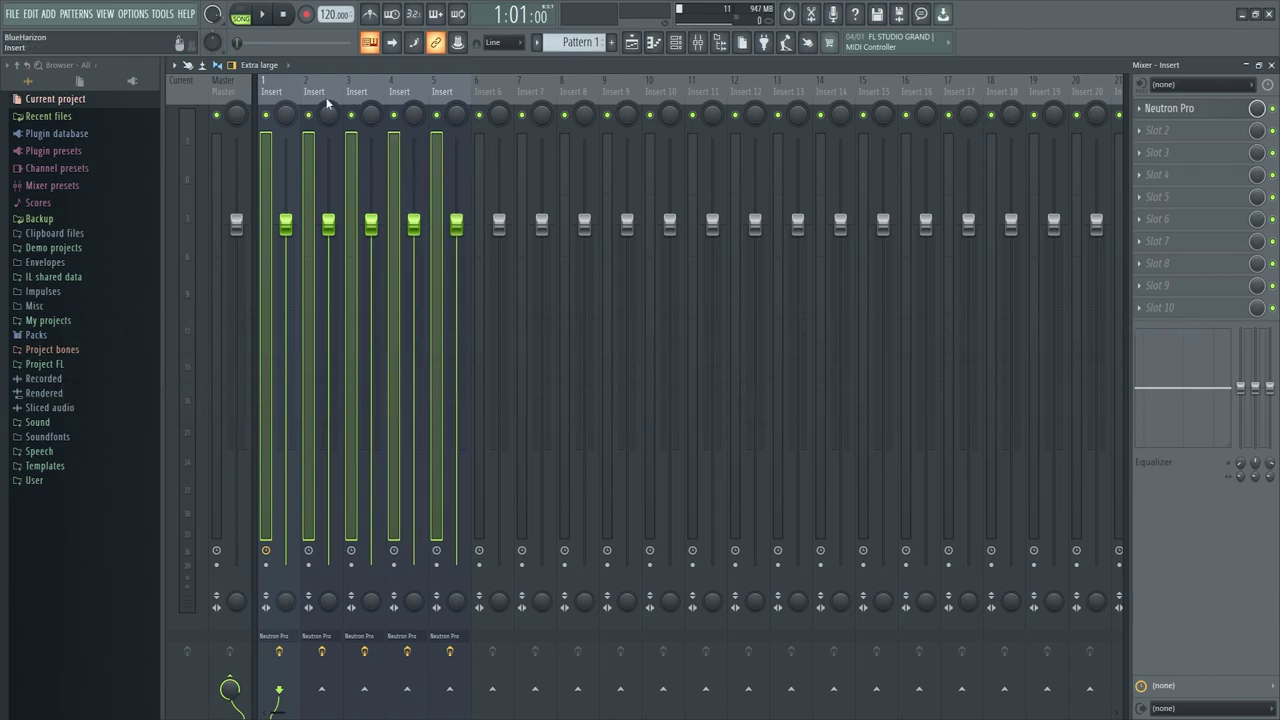
{"action": "key", "text": "F2"}
{"action": "key", "text": "F2"}
{"action": "key", "text": "Return"}
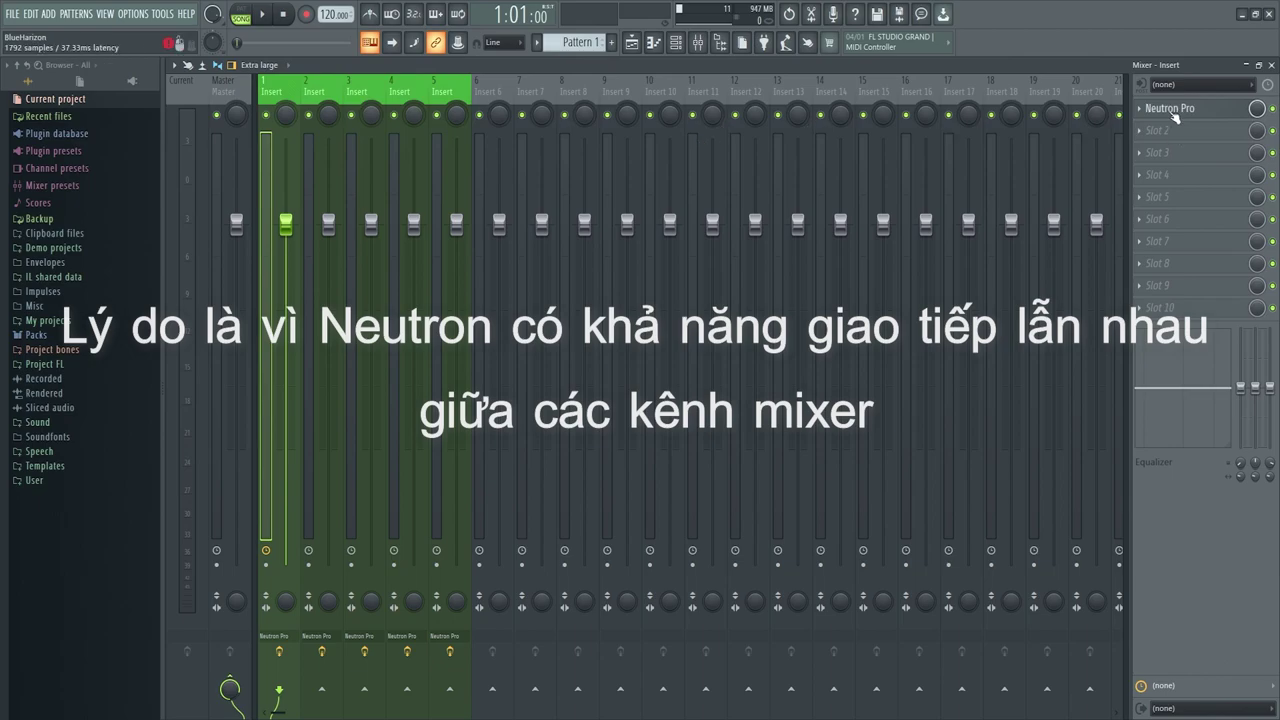
- Select mixer insert 3 and the Piano channel in the channel rack, and detach the rack window
{"action": "left_click", "coordinate": [383, 100]}
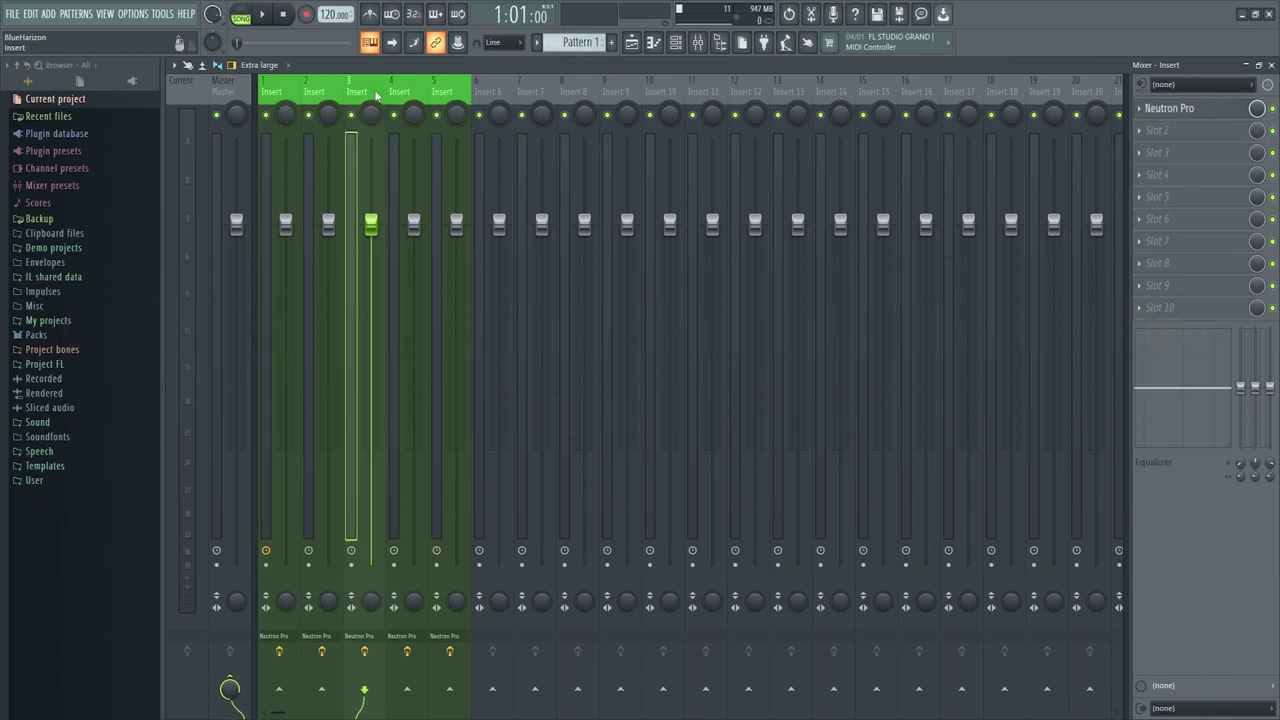
{"action": "left_click", "coordinate": [675, 42]}
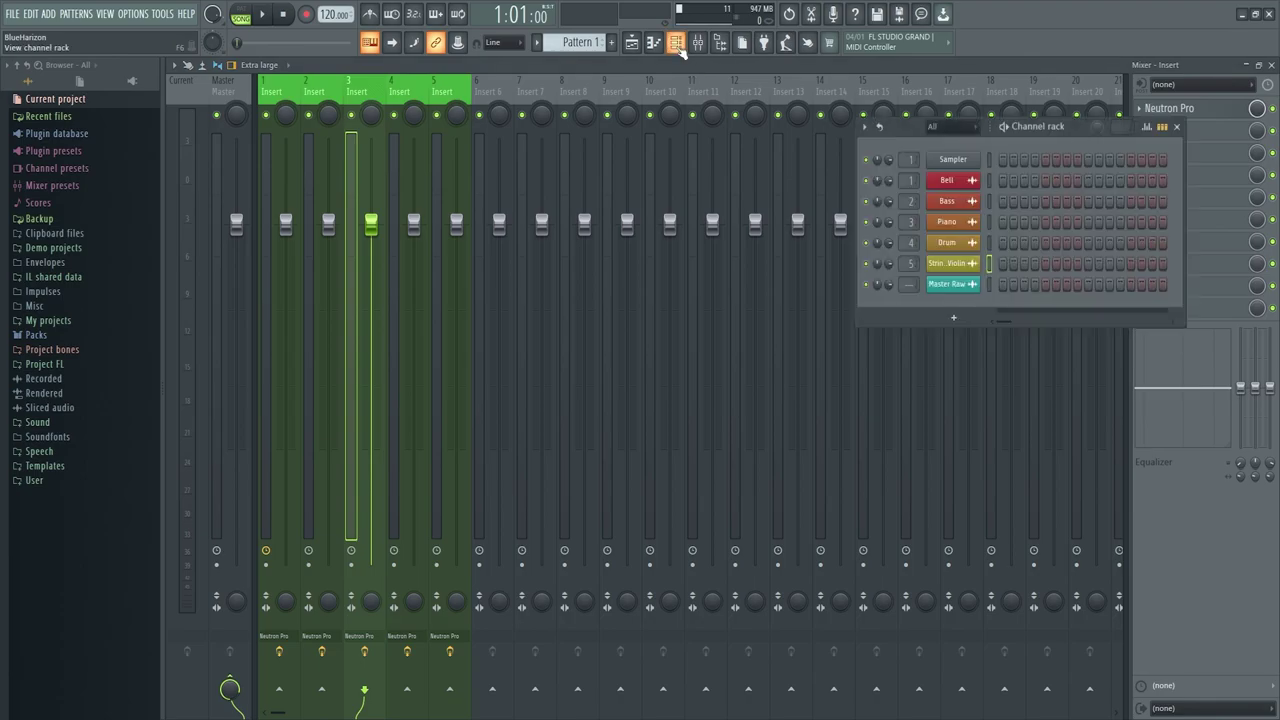
{"action": "left_click", "coordinate": [989, 222]}
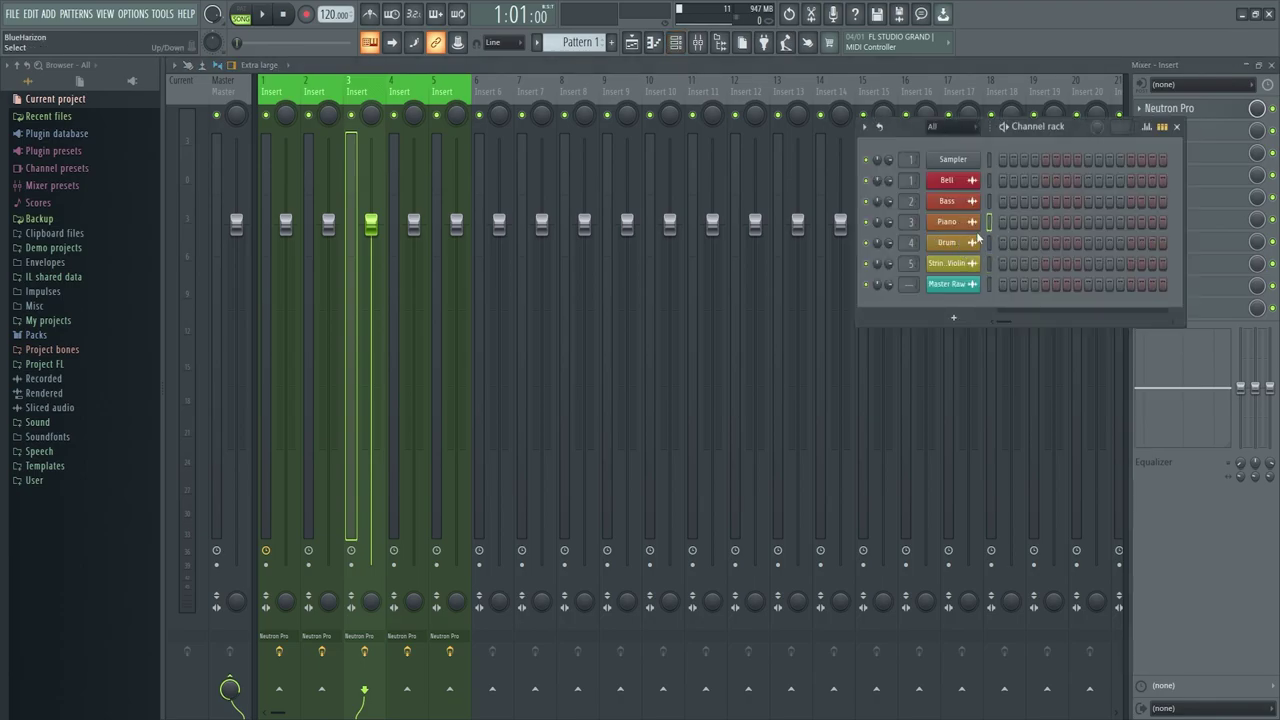
{"action": "left_click", "coordinate": [869, 128]}
{"action": "left_click", "coordinate": [912, 131]}
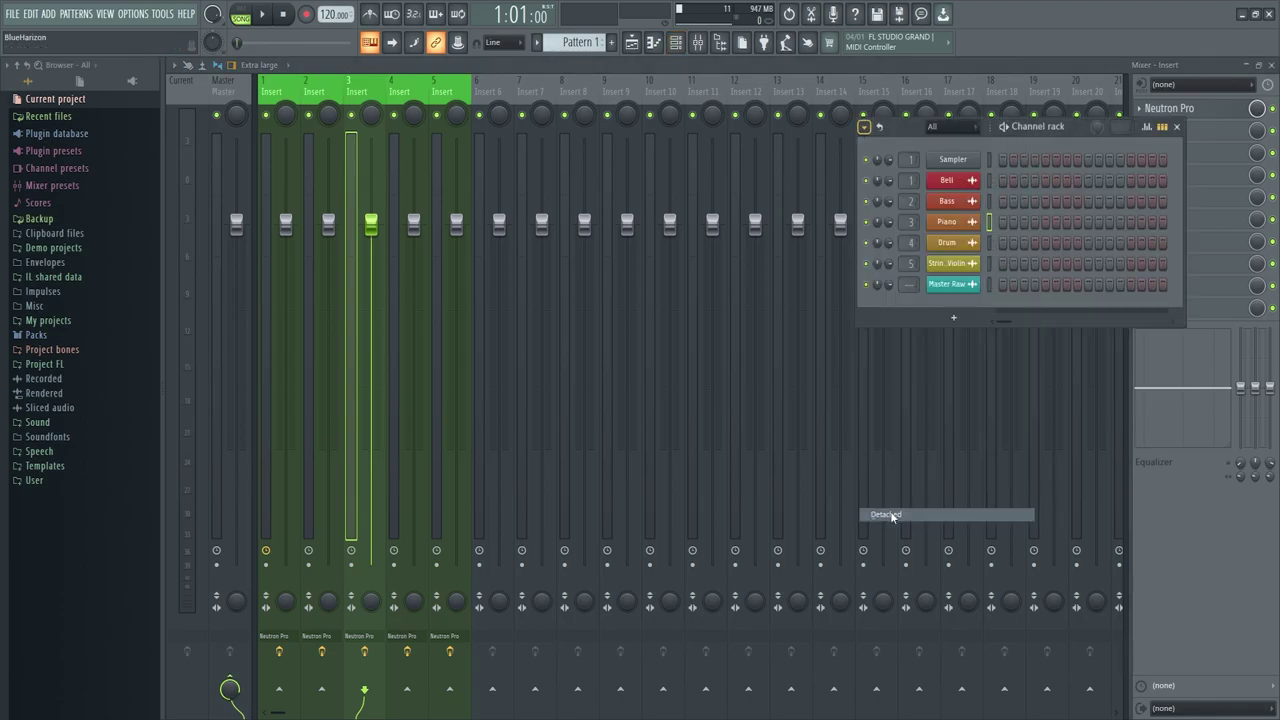
{"action": "left_click_drag", "start_coordinate": [909, 129], "coordinate": [898, 386]}
- Open Neutron Pro on the piano's mixer insert and arrange its window beside the channel rack
{"action": "left_click", "coordinate": [1180, 108]}
{"action": "left_click_drag", "start_coordinate": [1066, 388], "coordinate": [1171, 251]}
{"action": "left_click_drag", "start_coordinate": [707, 128], "coordinate": [679, 139]}
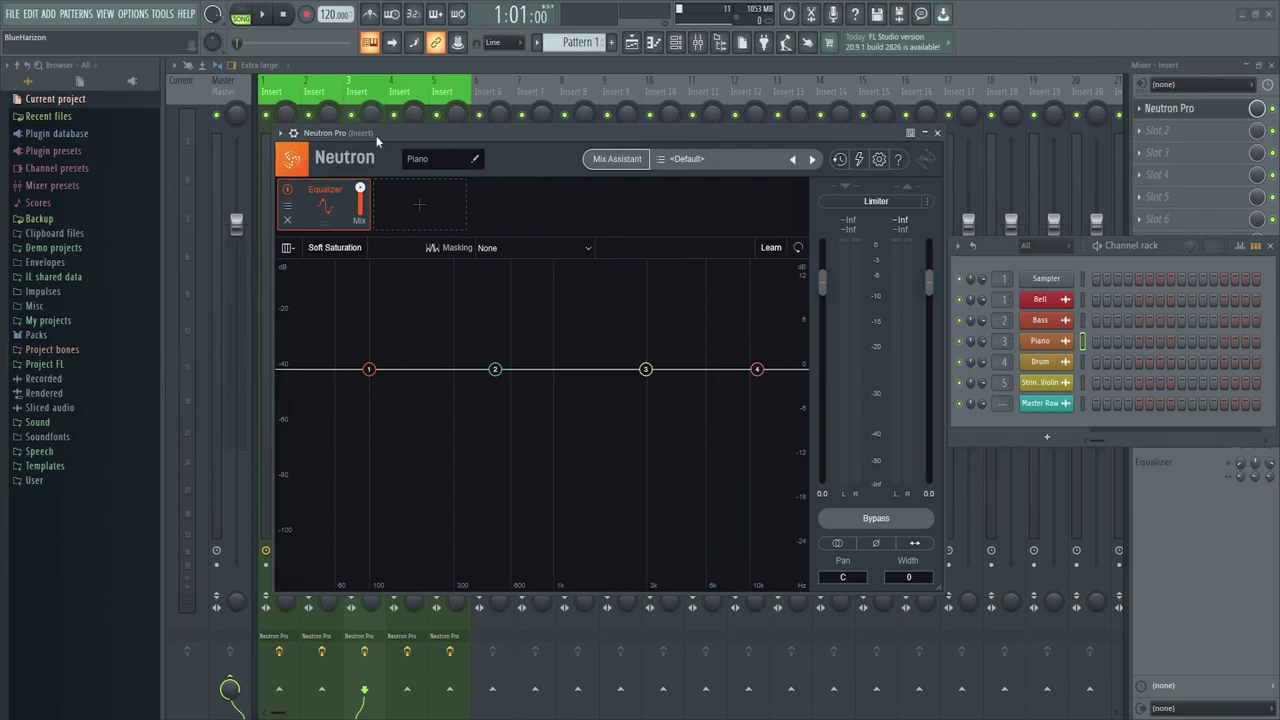
- Start Neutron's Mix Assistant in Track Enhance mode and move the plugin window clear of the channel rack
{"action": "left_click", "coordinate": [600, 166]}
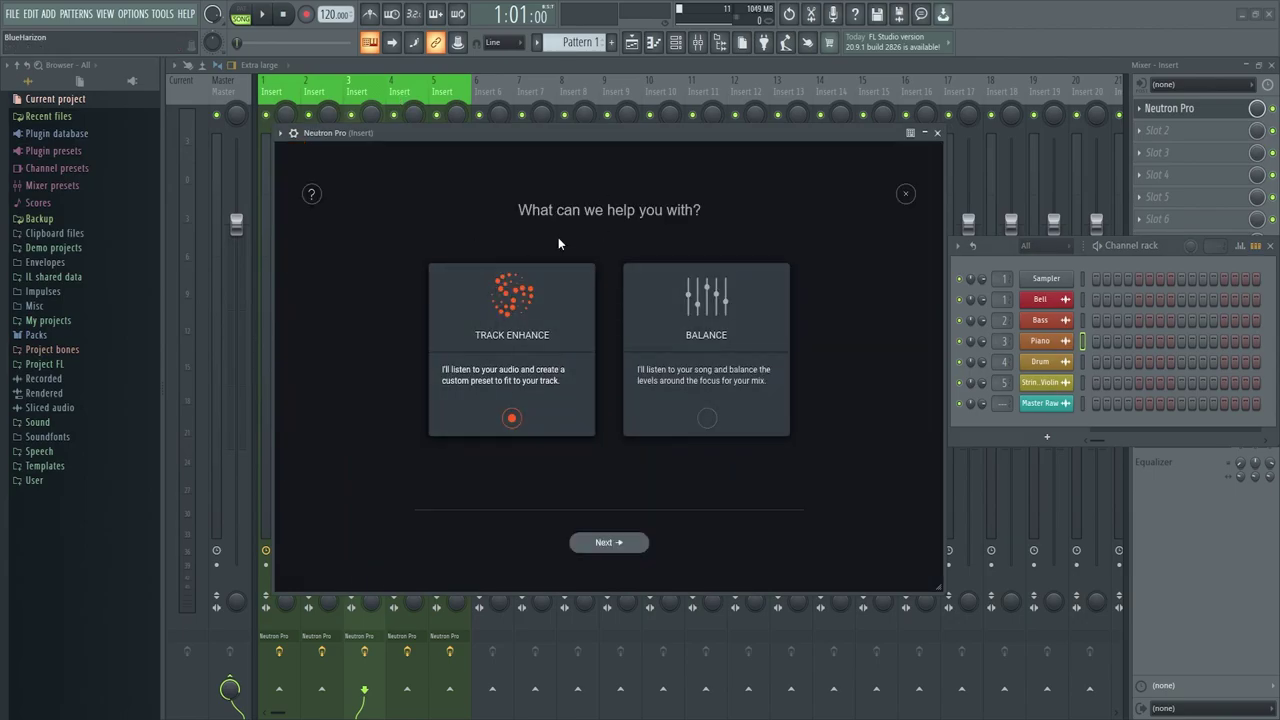
{"action": "left_click", "coordinate": [604, 543]}
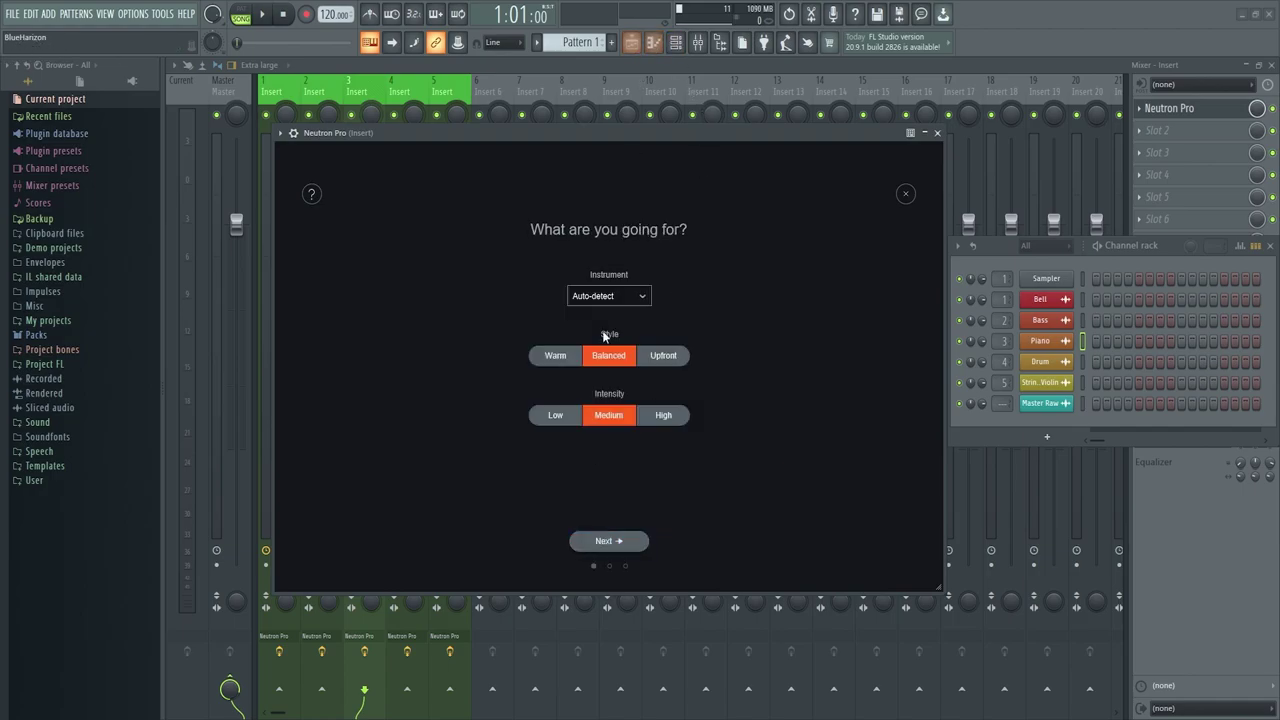
{"action": "left_click", "coordinate": [612, 297]}
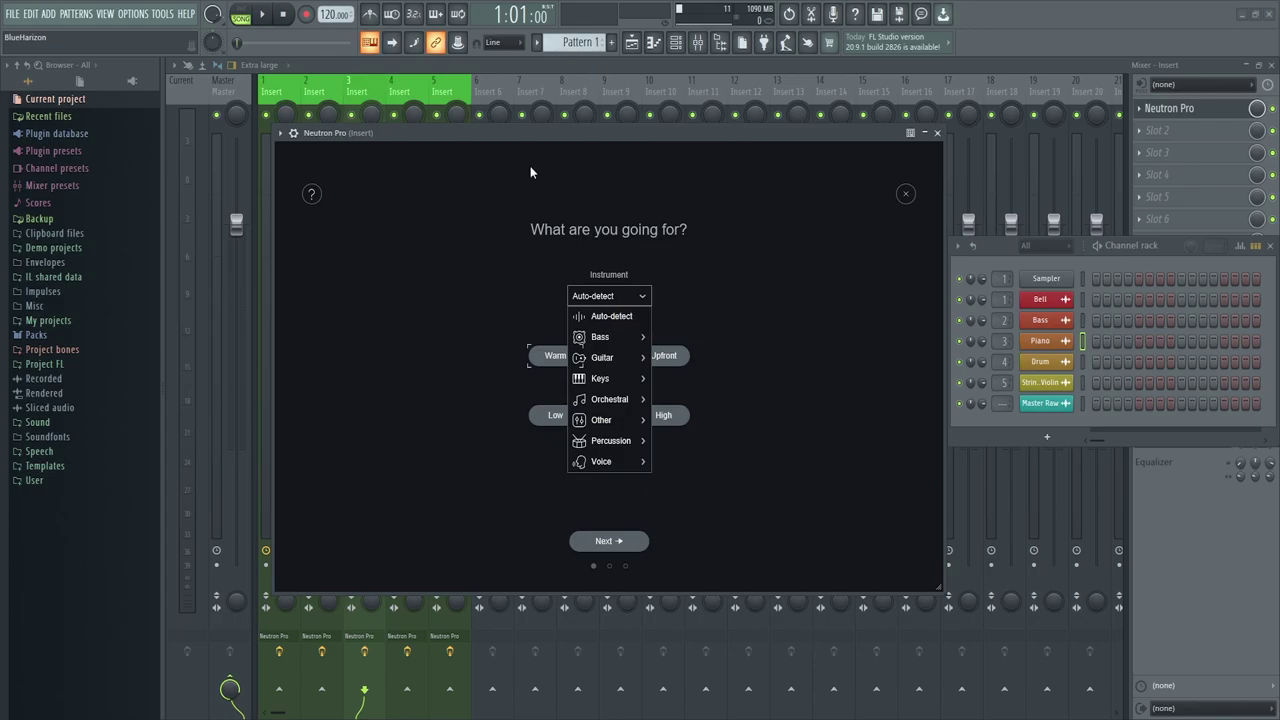
{"action": "left_click", "coordinate": [481, 158]}
{"action": "left_click_drag", "start_coordinate": [503, 149], "coordinate": [575, 126]}
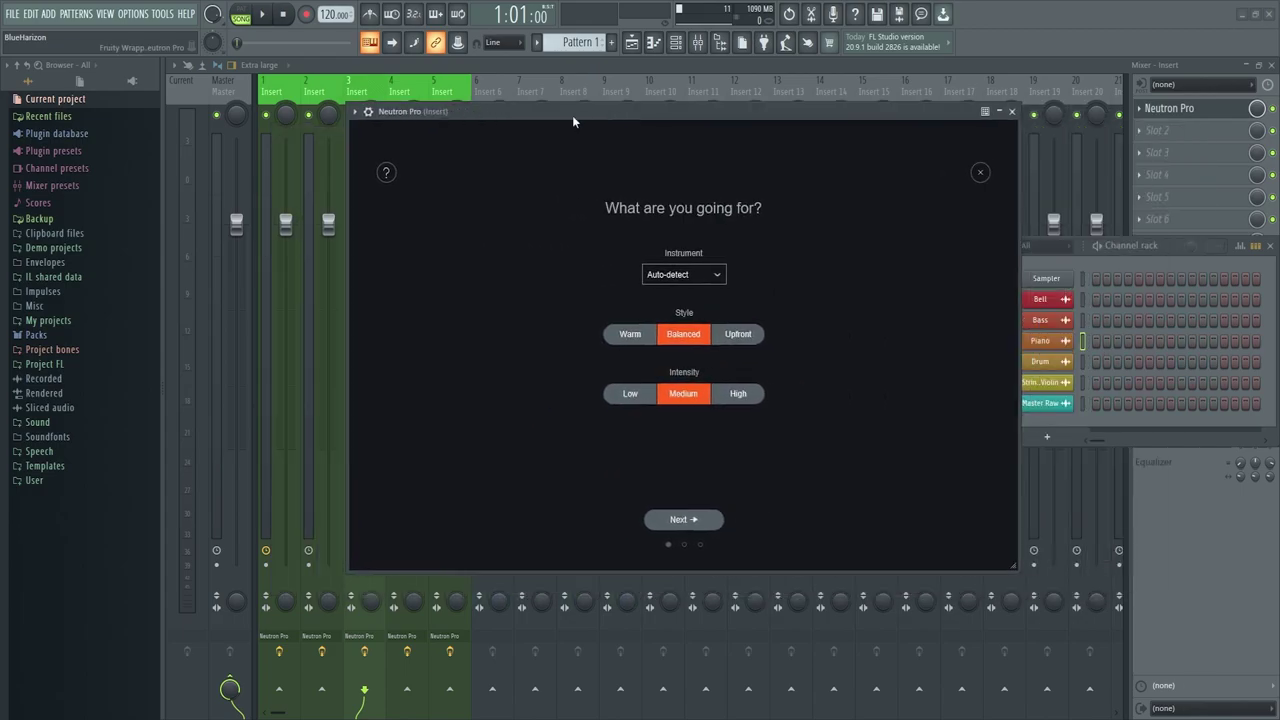
{"action": "left_click_drag", "start_coordinate": [746, 113], "coordinate": [659, 118]}
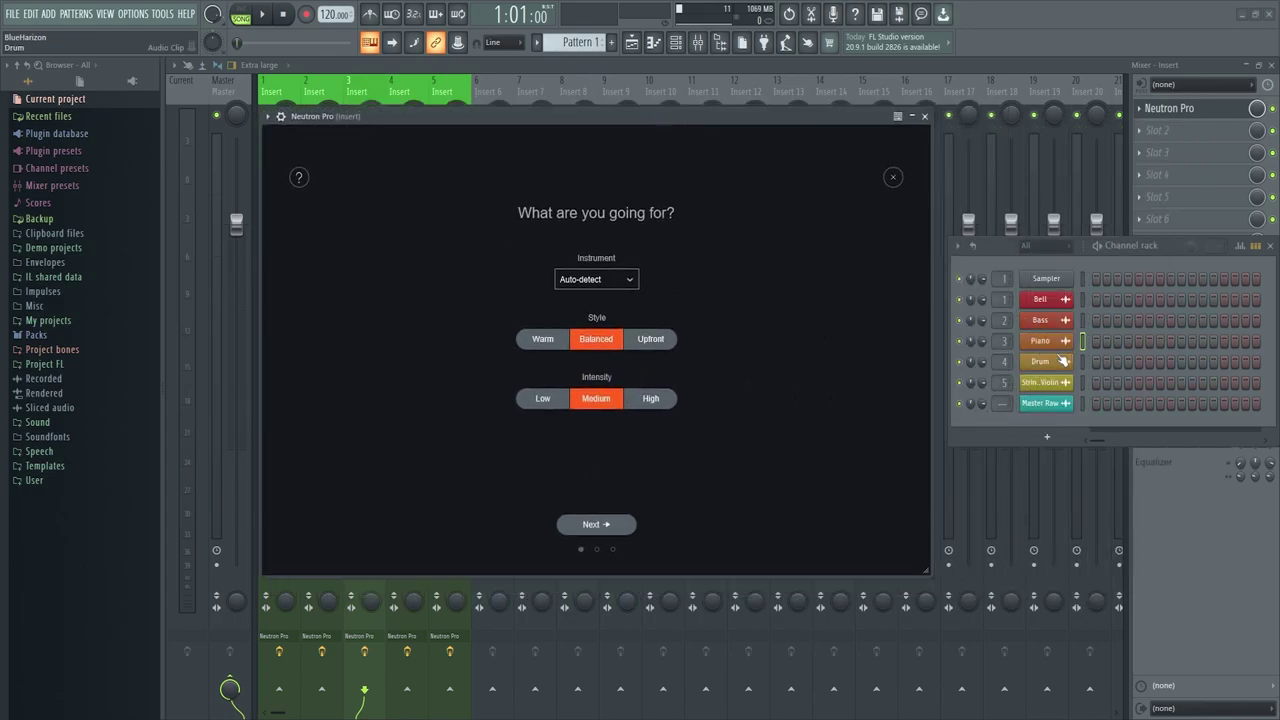
- Set the assistant's instrument to Piano and proceed to the audio listening stage
{"action": "left_click", "coordinate": [558, 285]}
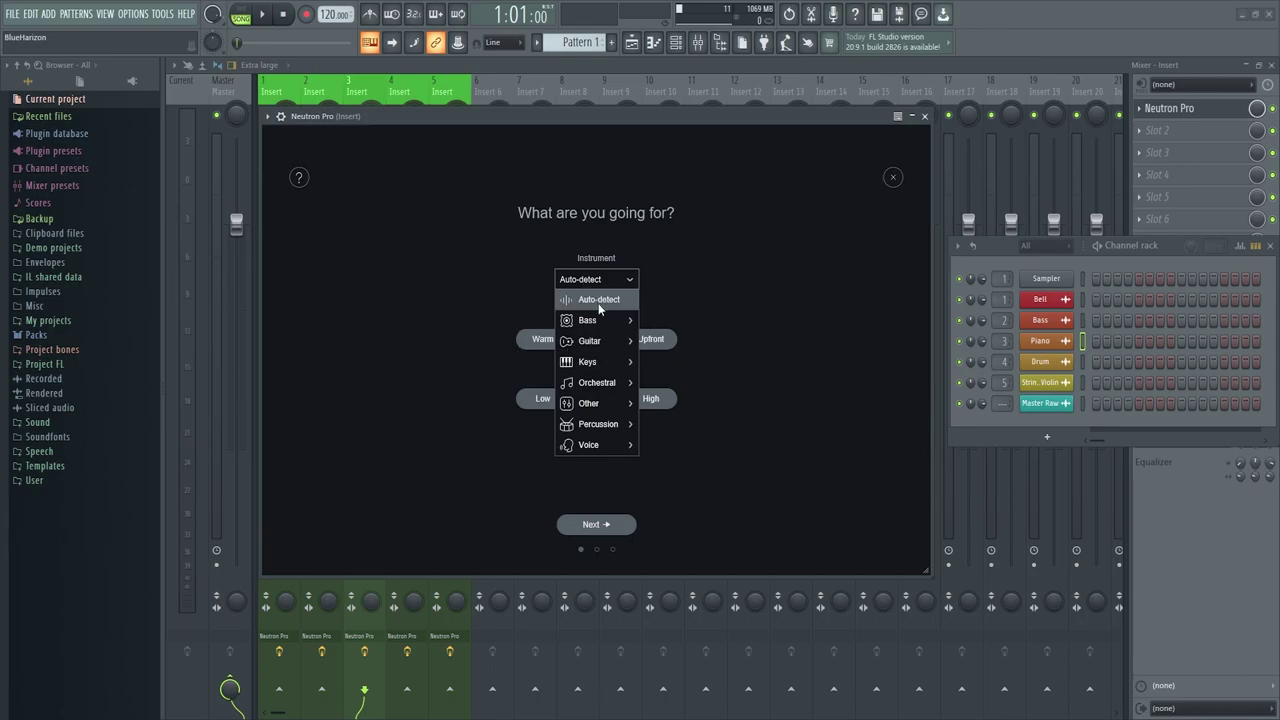
{"action": "mouse_move", "coordinate": [595, 362]}
{"action": "left_click", "coordinate": [679, 384]}
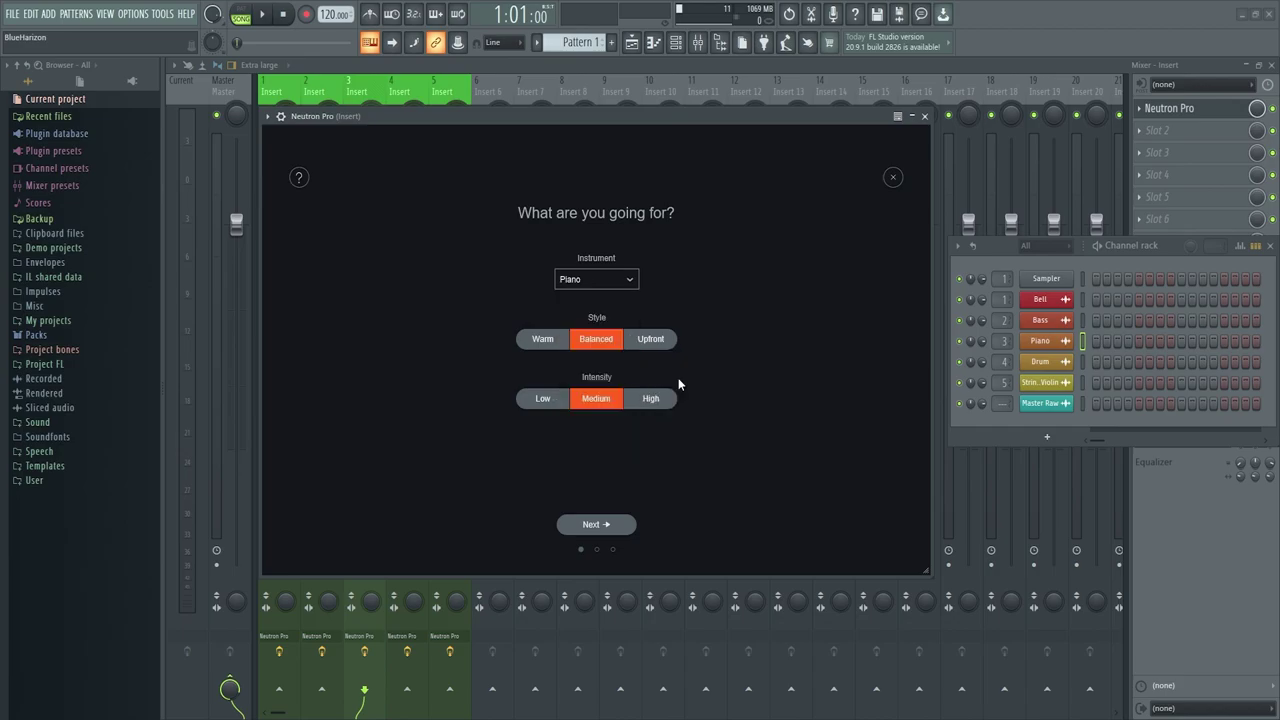
{"action": "left_click", "coordinate": [600, 527]}
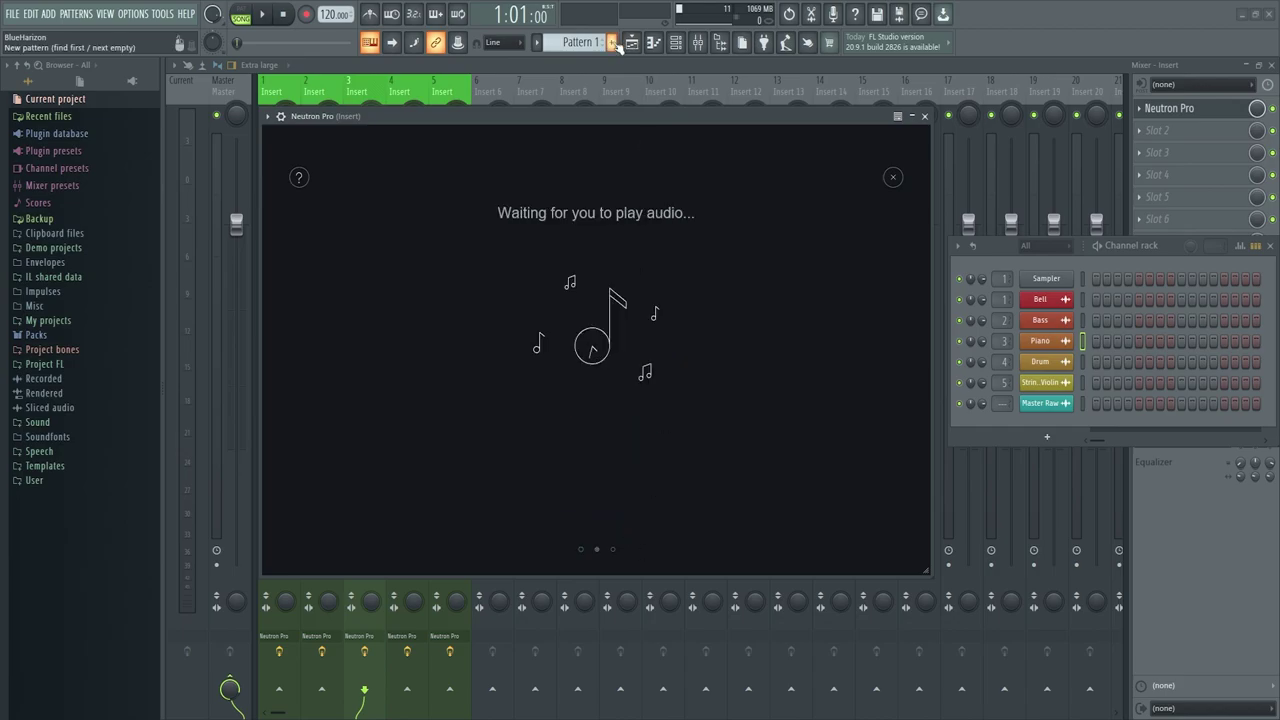
- Show the playlist, play the song so Neutron analyses the piano, accept the suggested preset, and stop playback
{"action": "left_click", "coordinate": [369, 42]}
{"action": "left_click_drag", "start_coordinate": [628, 118], "coordinate": [631, 222]}
{"action": "key", "text": "space"}
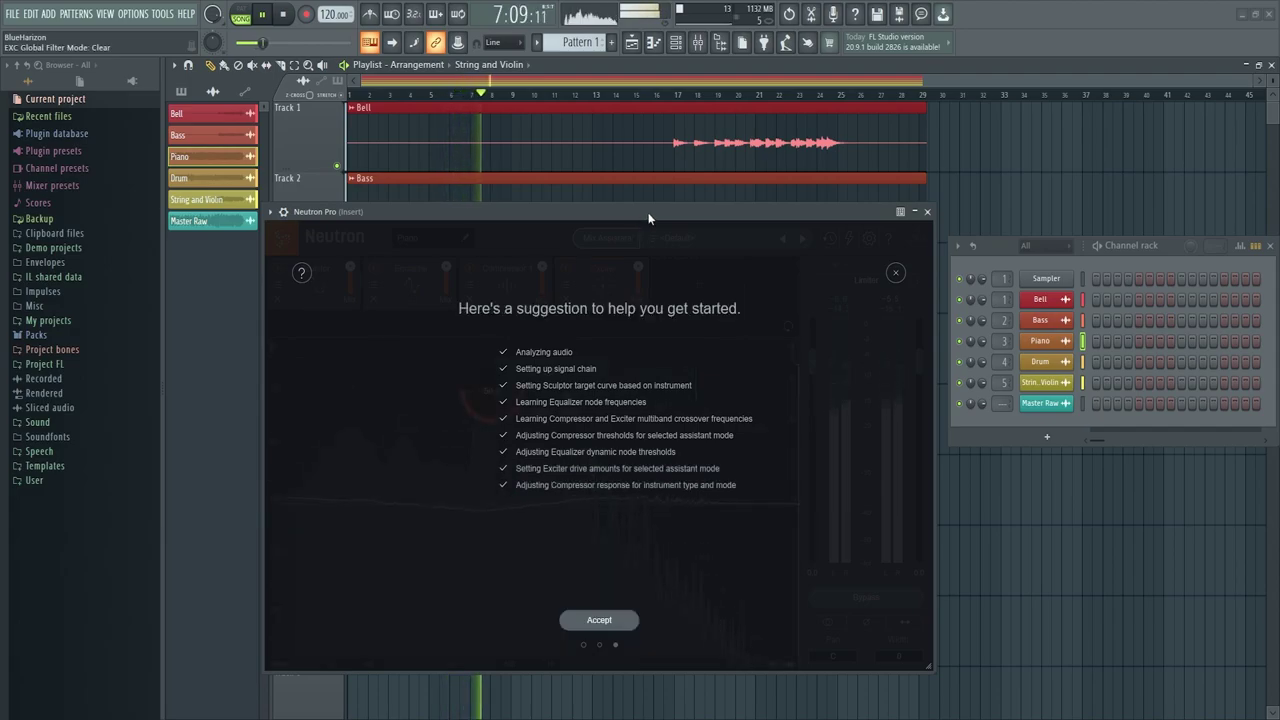
{"action": "left_click", "coordinate": [633, 620]}
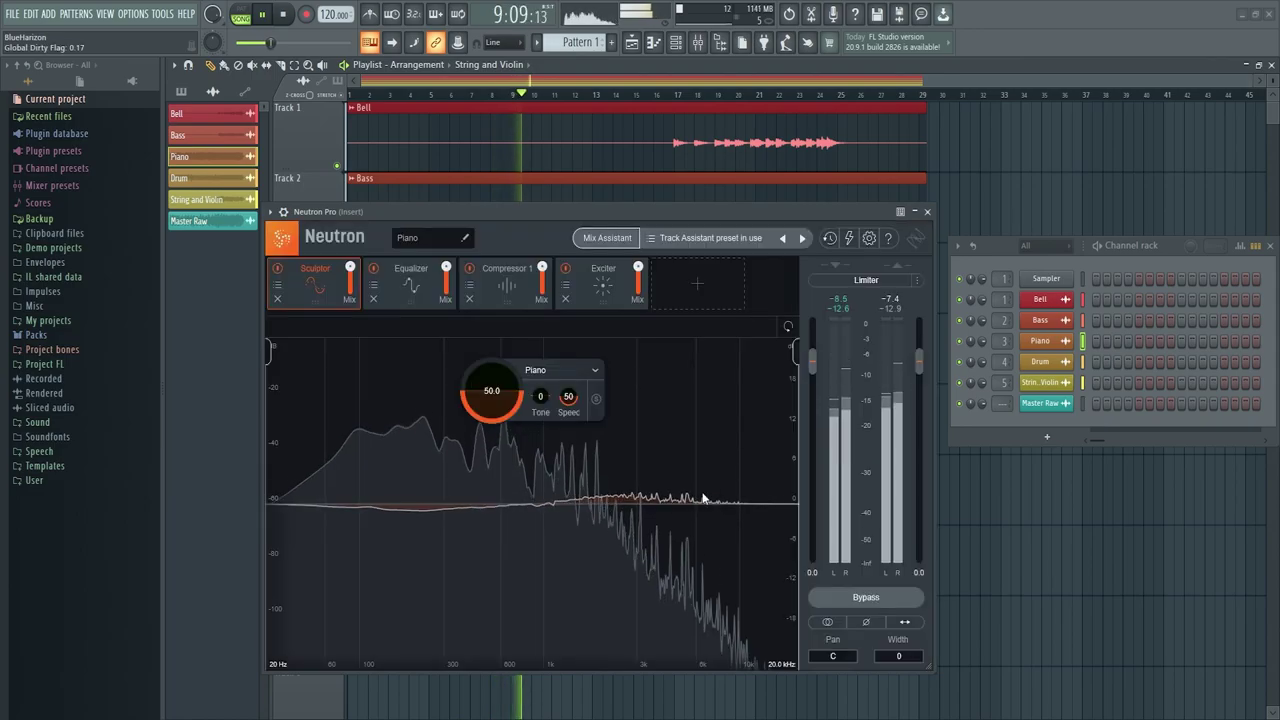
{"action": "key", "text": "space"}
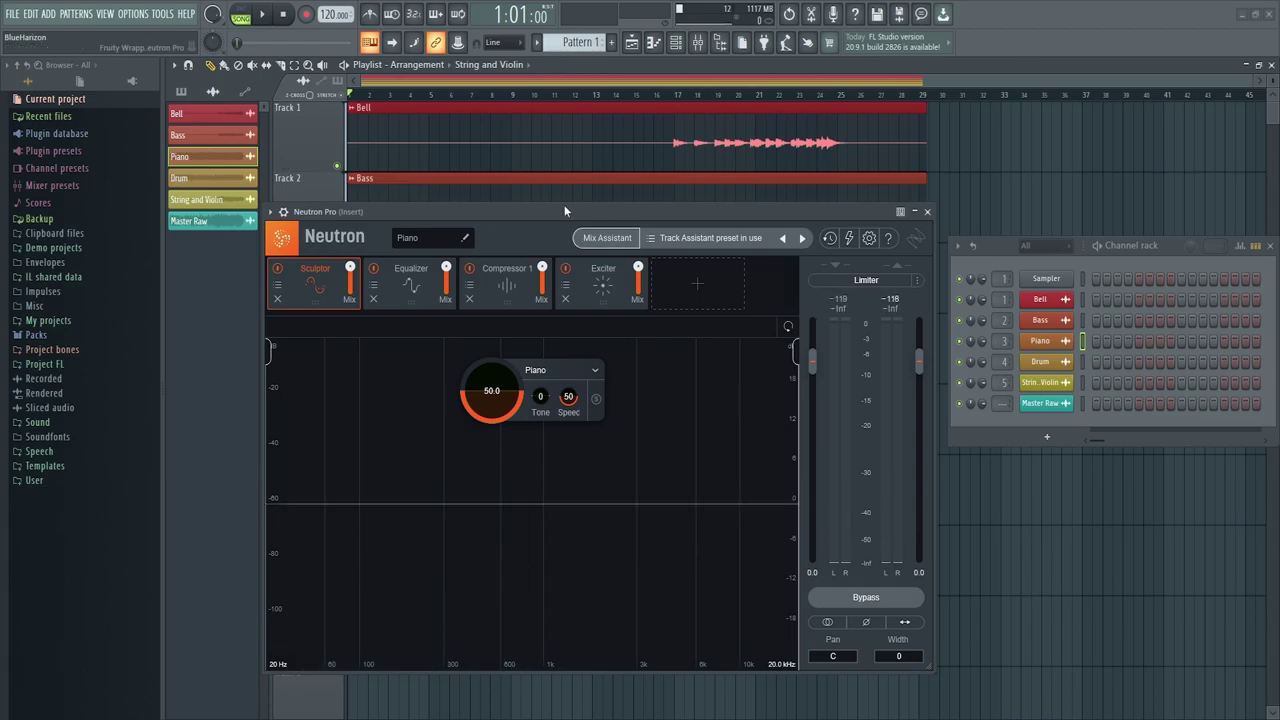
- Move the song position to about bar 16 and restart the piano's Mix Assistant in Track Enhance mode, keeping Piano, Balanced and Medium
{"action": "left_click_drag", "start_coordinate": [355, 103], "coordinate": [675, 105]}
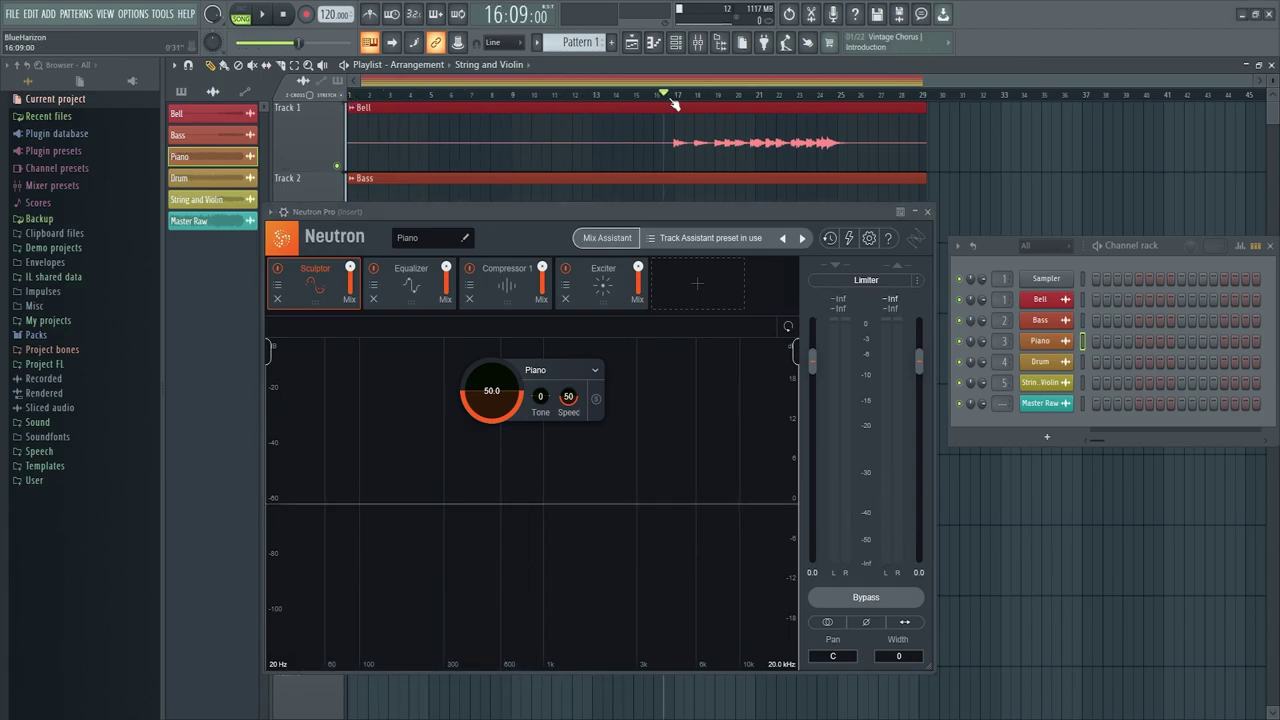
{"action": "left_click", "coordinate": [612, 239]}
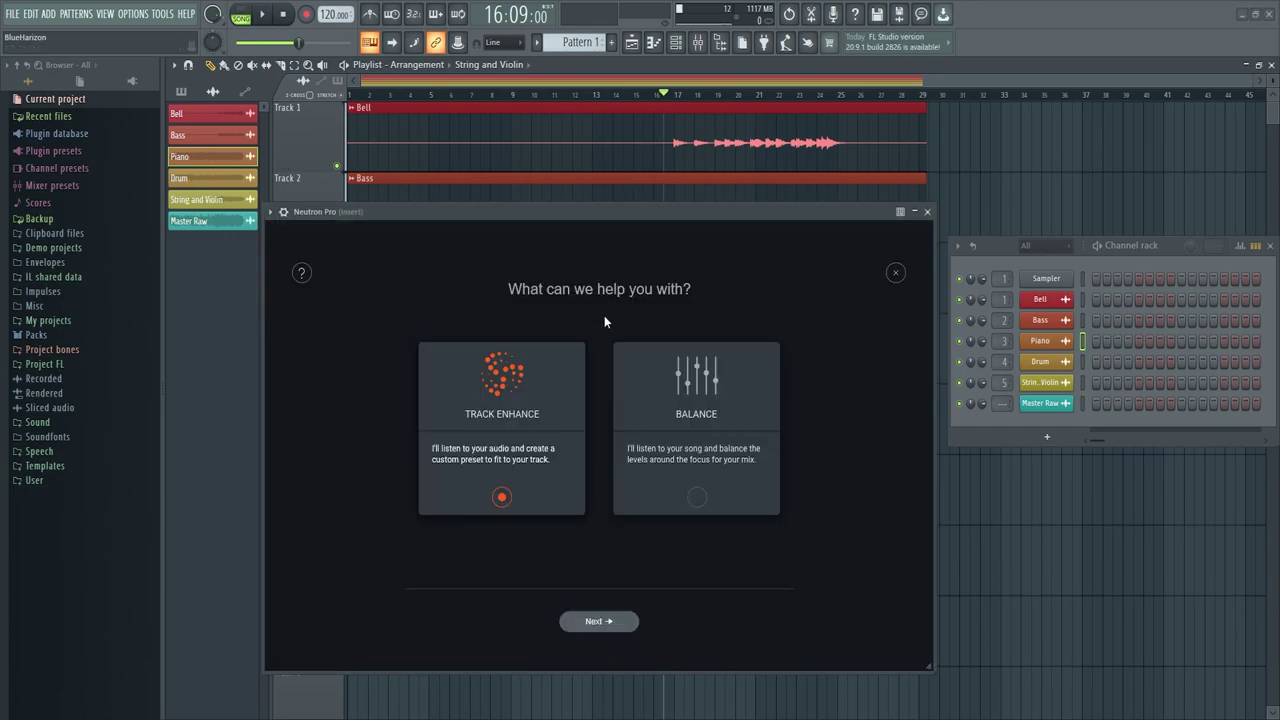
{"action": "left_click", "coordinate": [594, 622]}
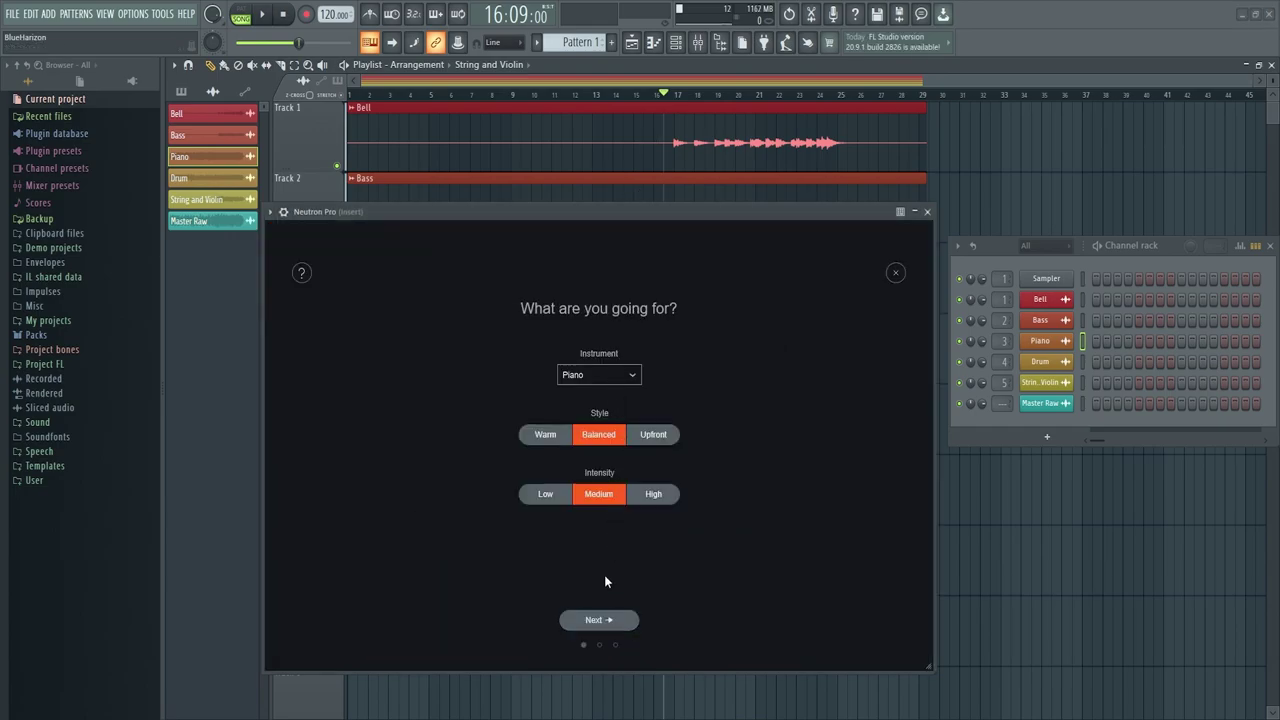
{"action": "left_click", "coordinate": [611, 624]}
- Play the song so Neutron analyses the piano again, stop playback, and accept the suggested preset
{"action": "key", "text": "space"}
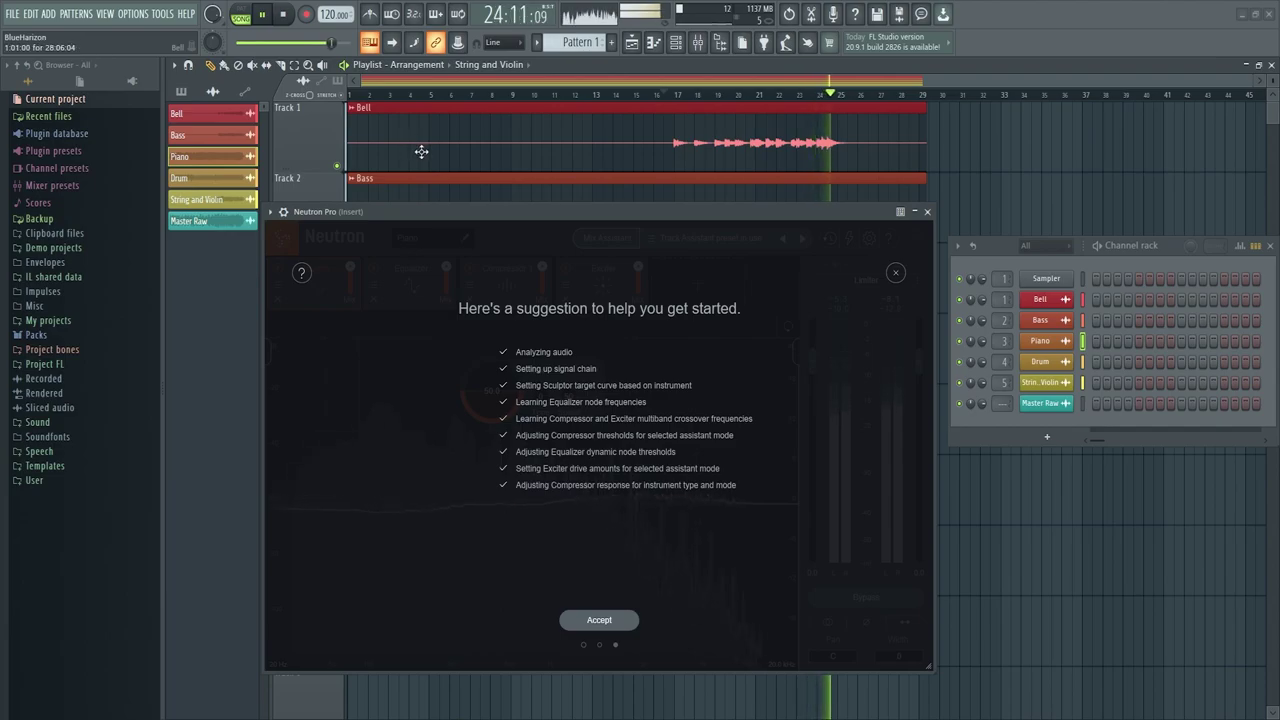
{"action": "key", "text": "space"}
{"action": "left_click", "coordinate": [600, 621]}
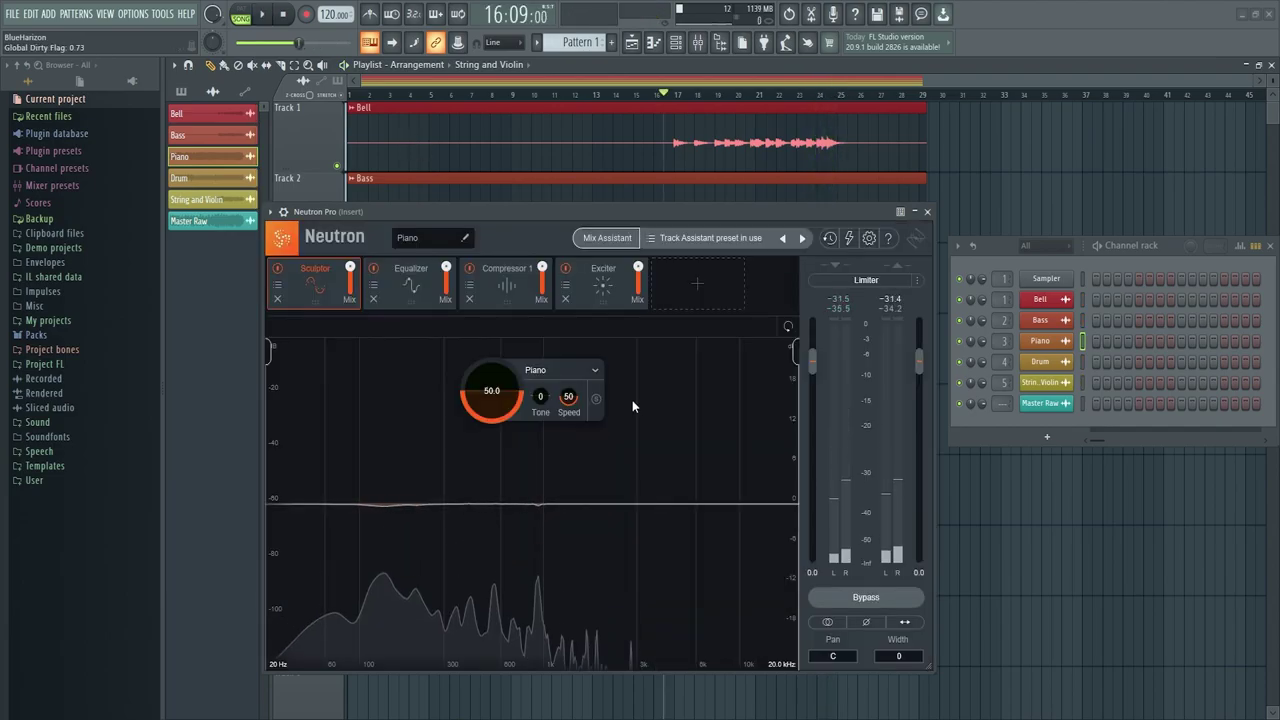
- Set the song position to bar 17 in the playlist and close the piano's Neutron window
{"action": "left_click_drag", "start_coordinate": [582, 210], "coordinate": [654, 289]}
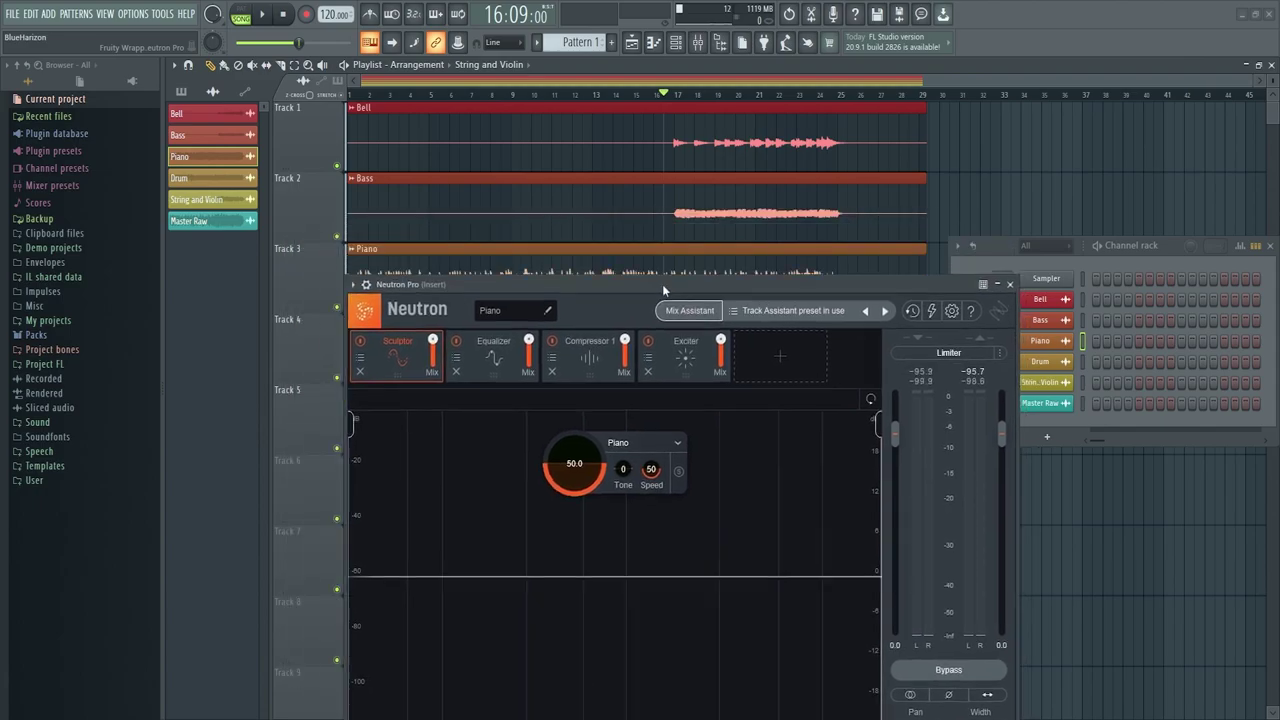
{"action": "left_click", "coordinate": [676, 95]}
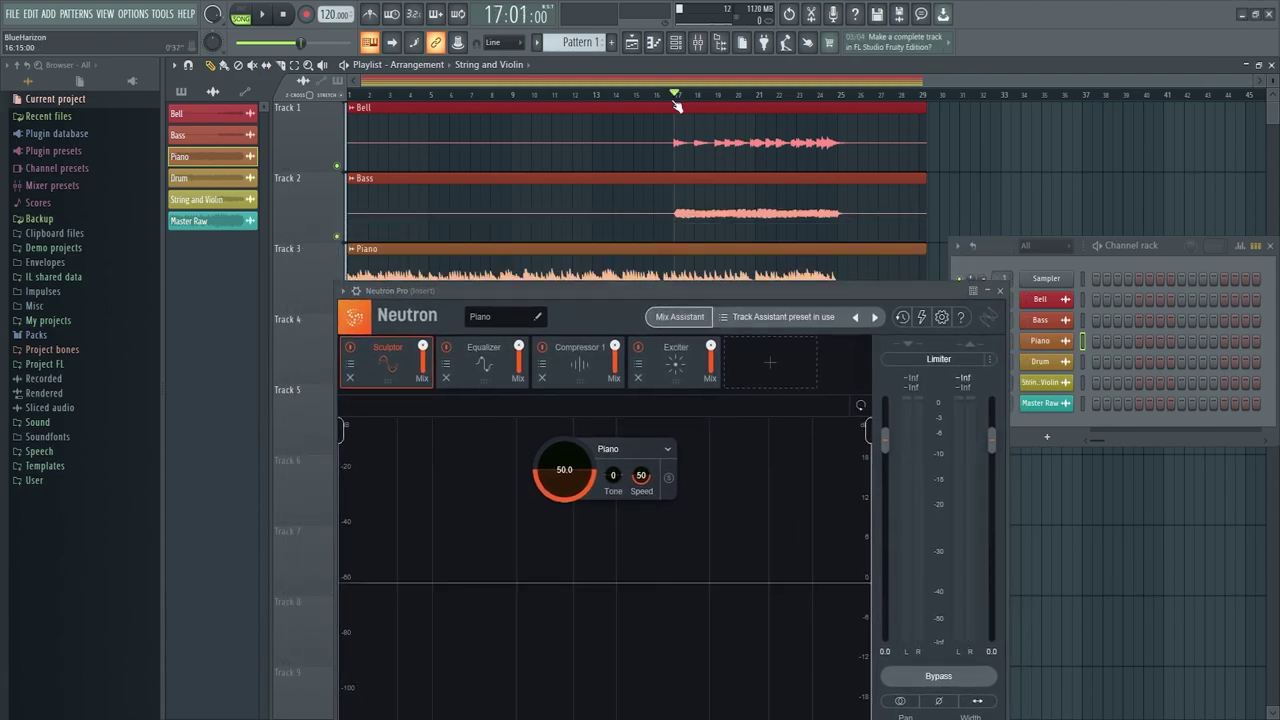
{"action": "left_click_drag", "start_coordinate": [683, 291], "coordinate": [686, 213]}
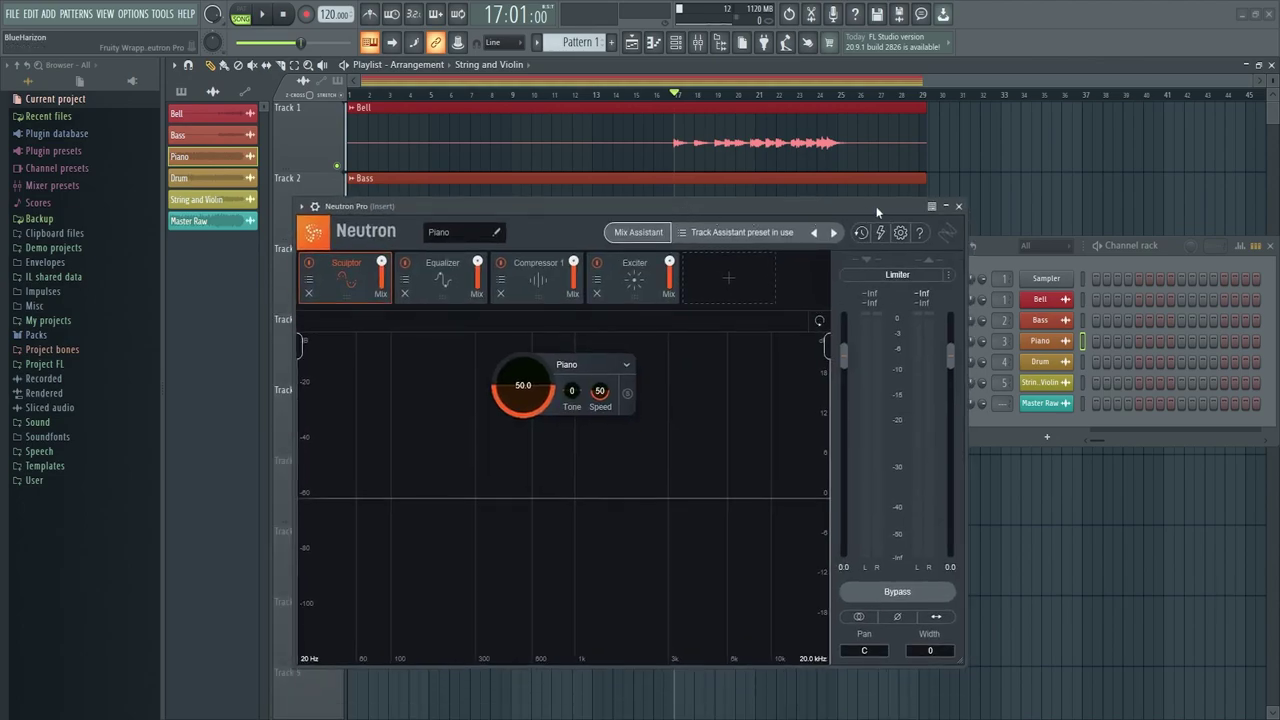
{"action": "left_click", "coordinate": [961, 208]}
- Open Neutron Pro on mixer insert 1, name the instance Bell, and move its window clear of the channel rack
{"action": "left_click", "coordinate": [697, 43]}
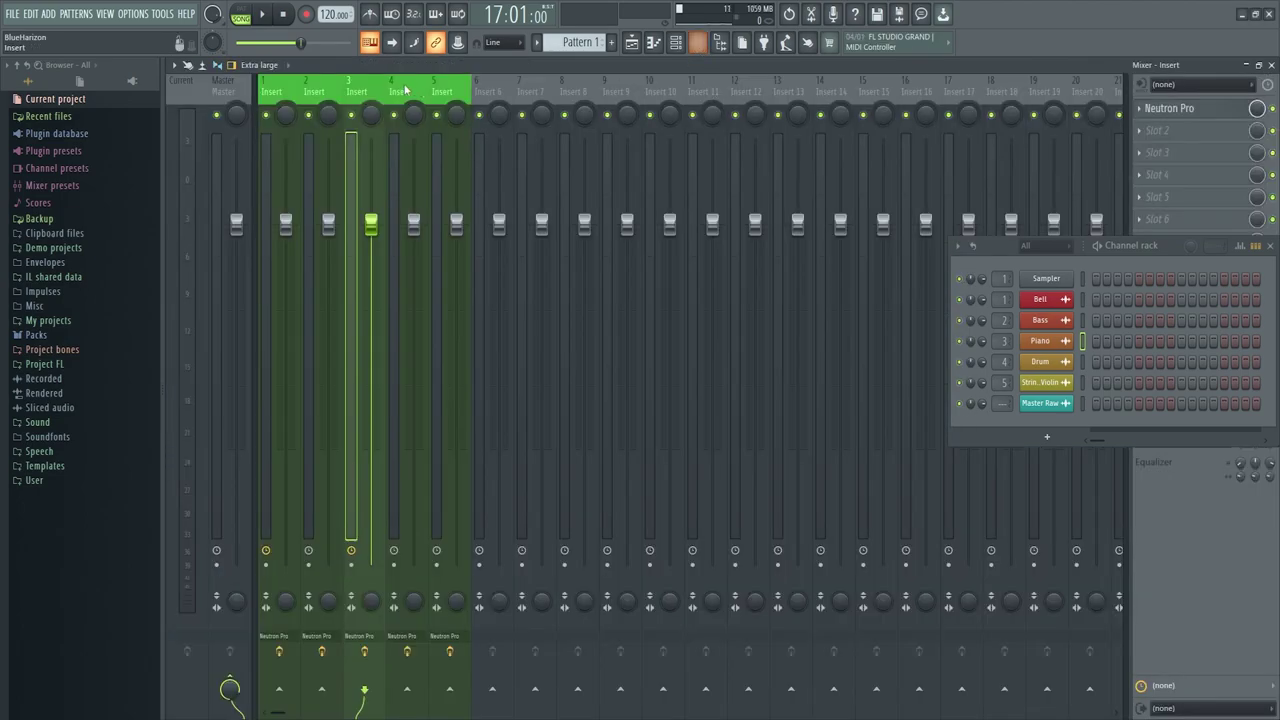
{"action": "left_click", "coordinate": [270, 90]}
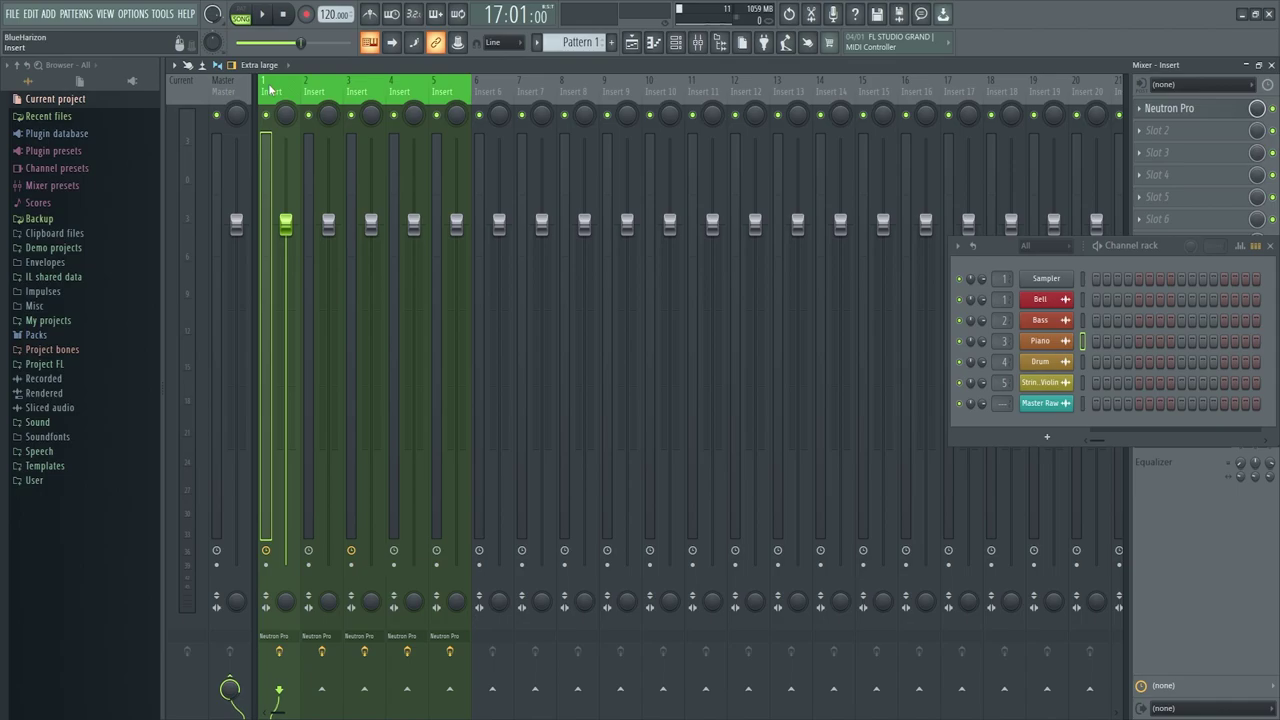
{"action": "left_click", "coordinate": [279, 641]}
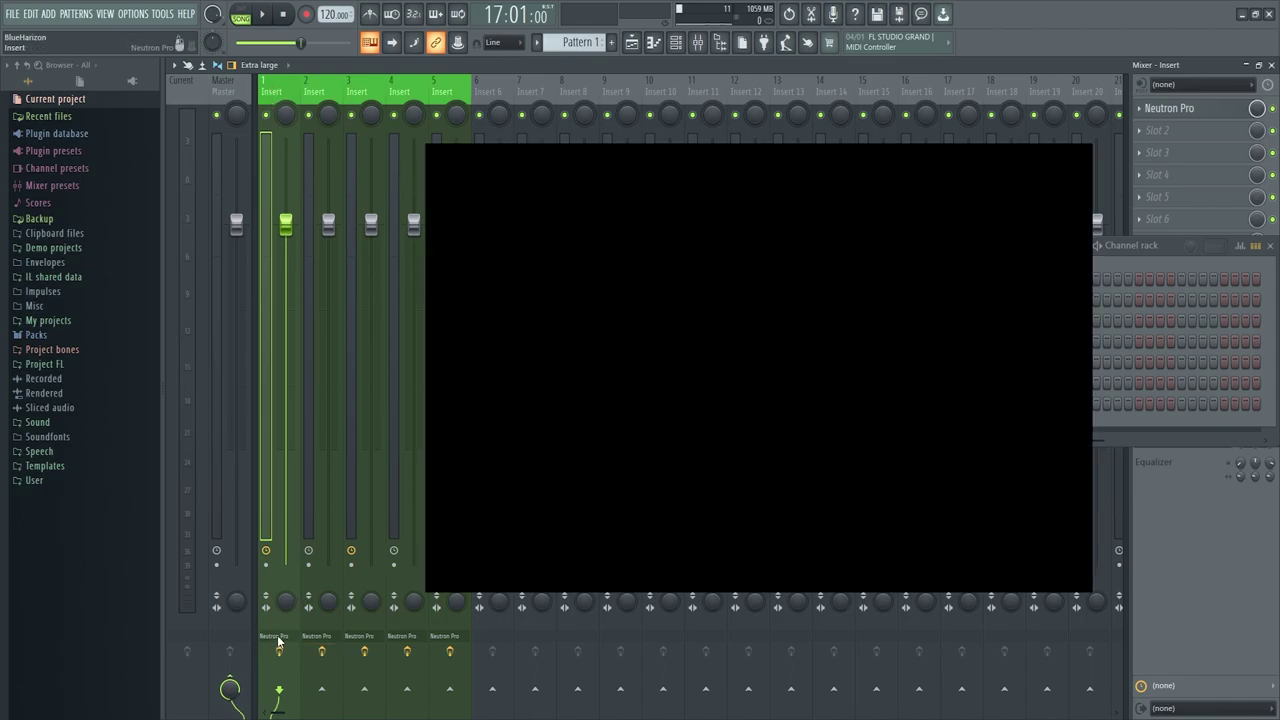
{"action": "left_click", "coordinate": [596, 161]}
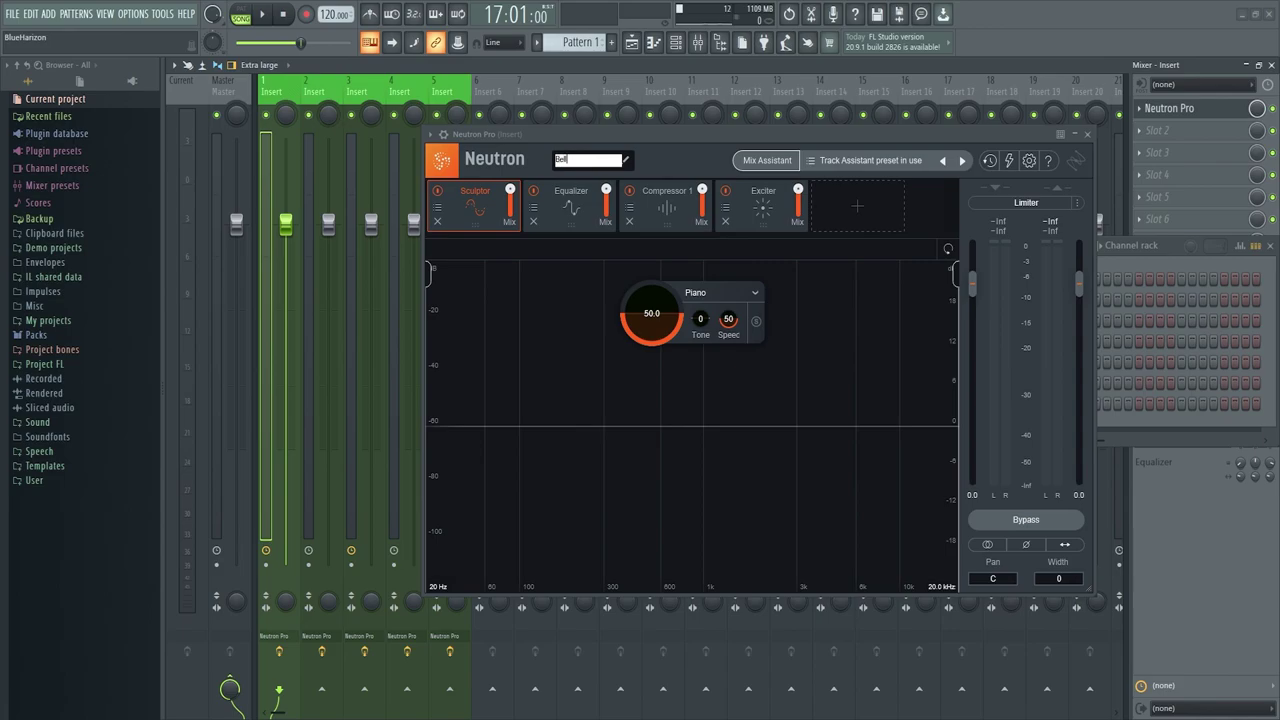
{"action": "key", "text": "Return"}
{"action": "left_click_drag", "start_coordinate": [753, 136], "coordinate": [580, 223]}
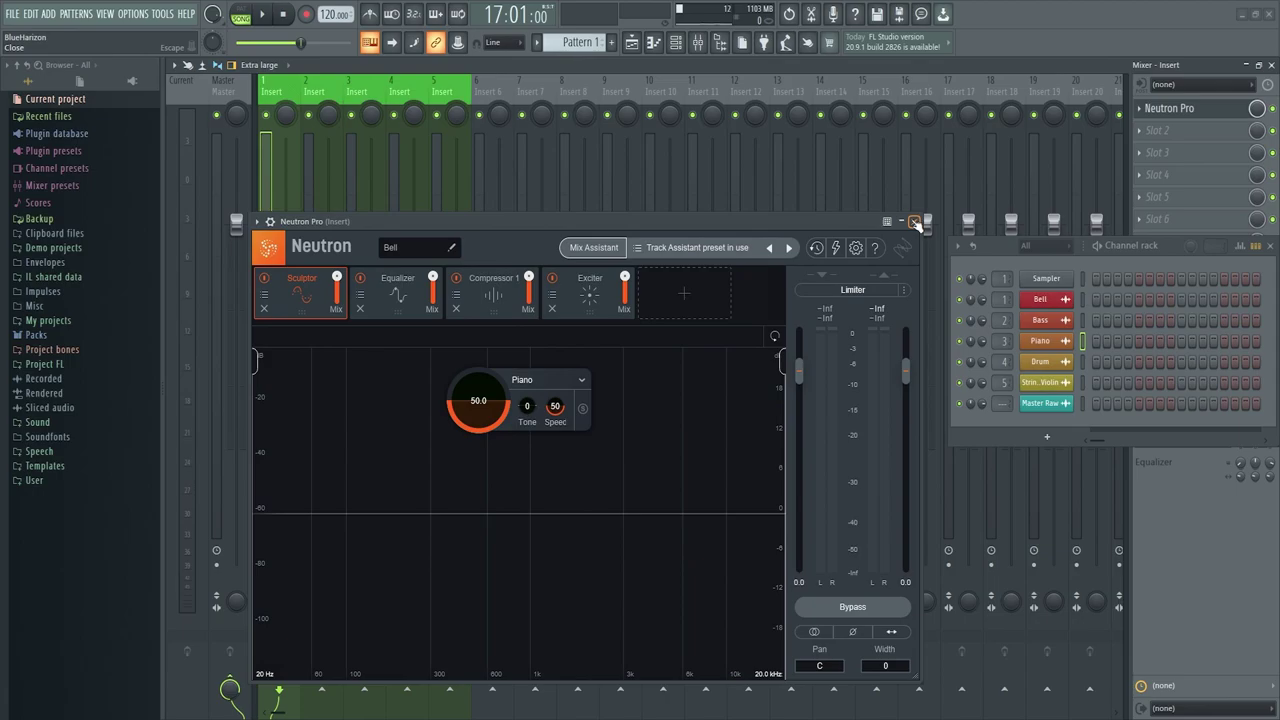
- Close the bell's Neutron window and check the instance name on the Neutron Pro of mixer insert 3
{"action": "left_click", "coordinate": [913, 224]}
{"action": "left_click", "coordinate": [363, 98]}
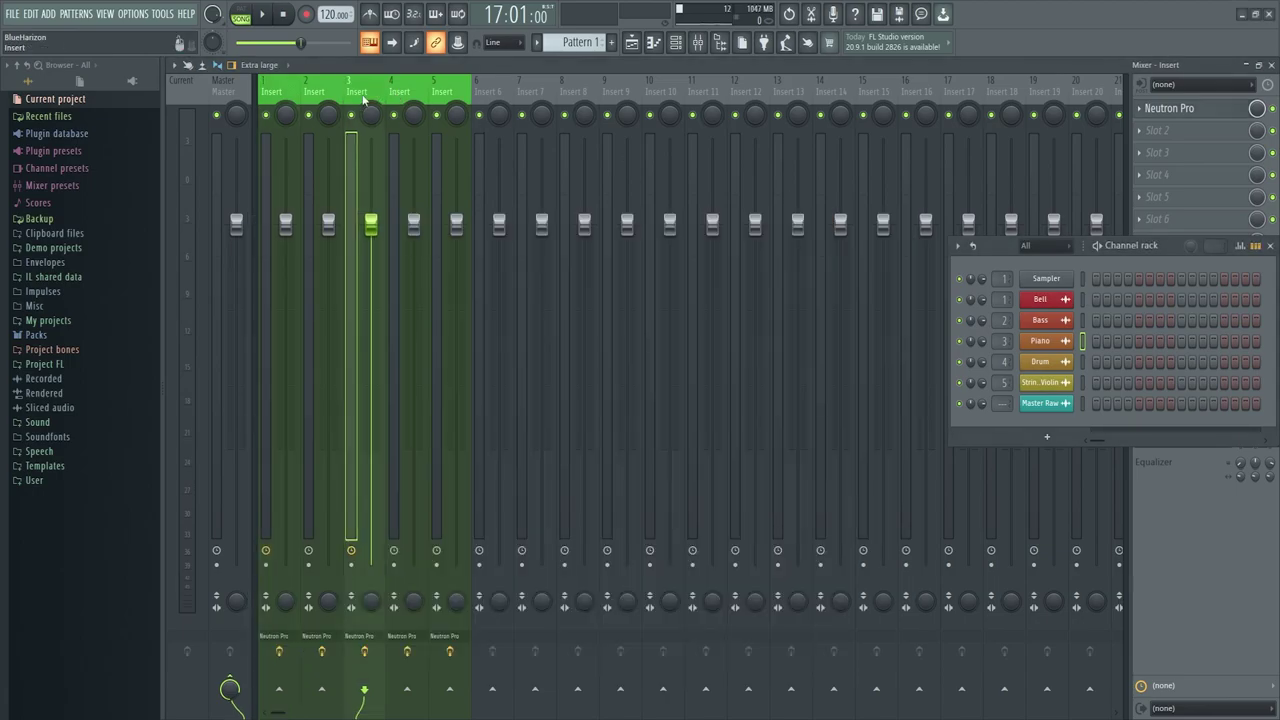
{"action": "left_click", "coordinate": [357, 650]}
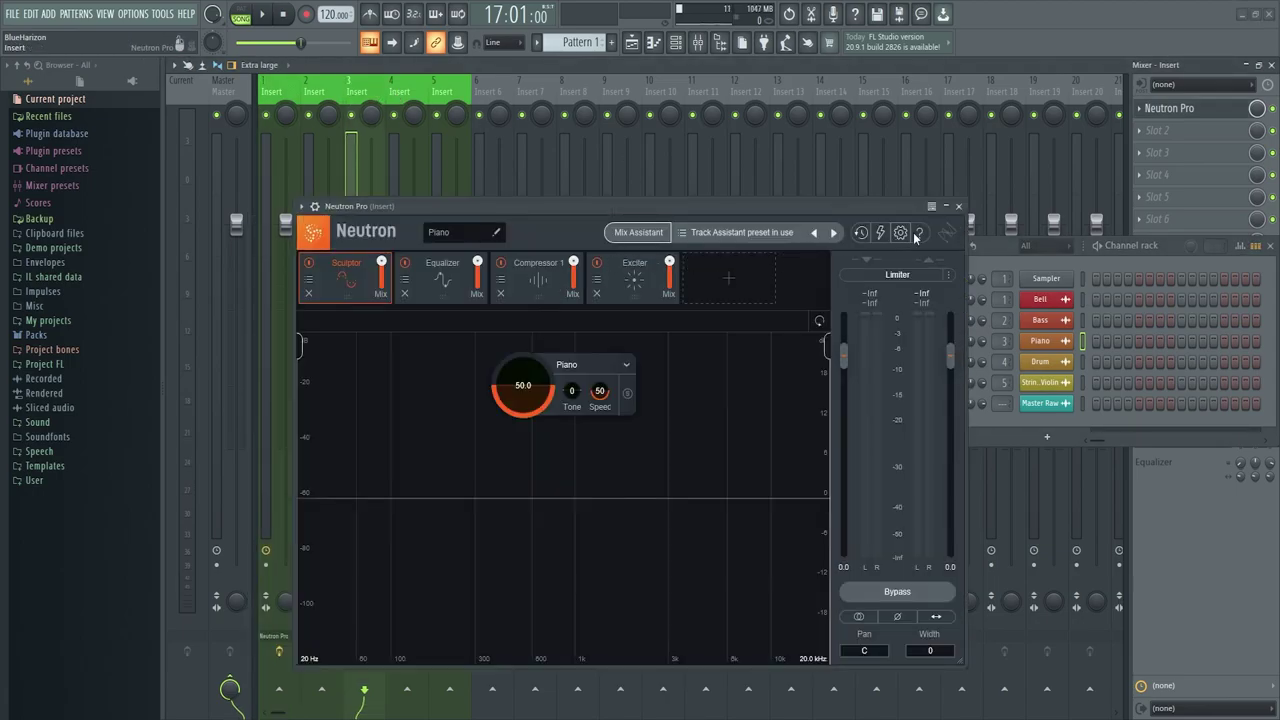
{"action": "left_click", "coordinate": [958, 206]}
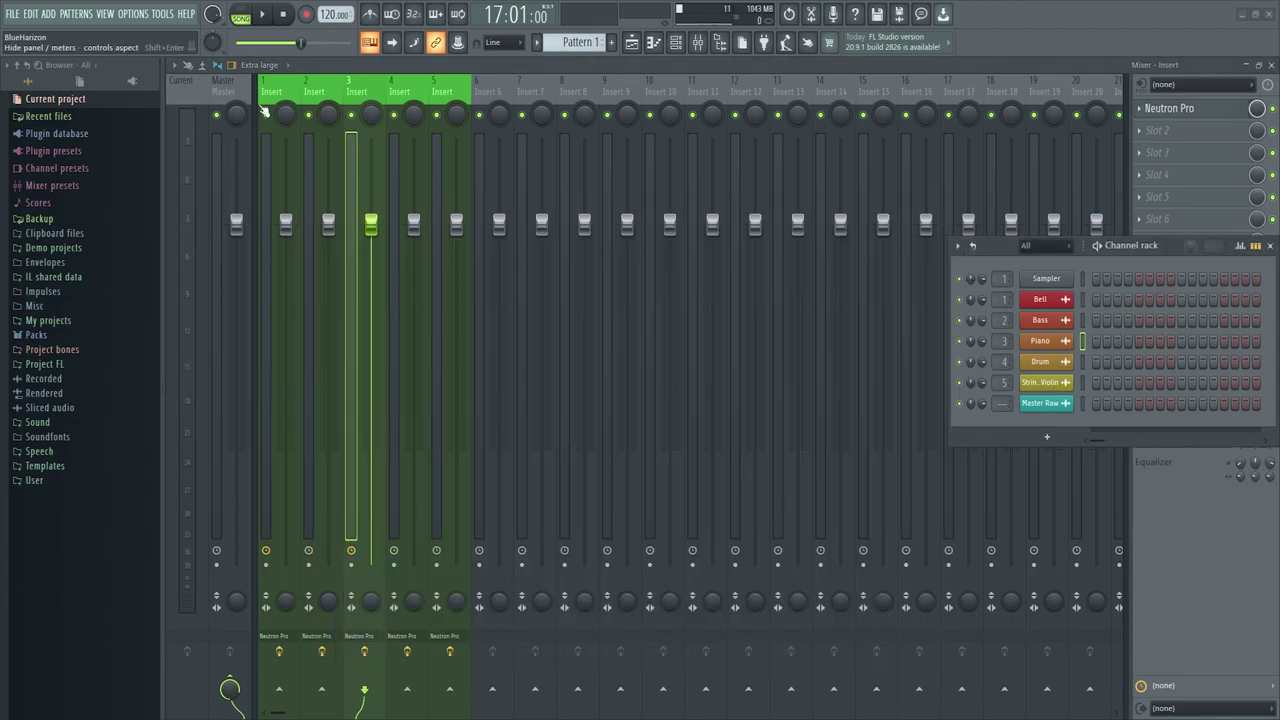
- Reopen the bell's Neutron Pro on mixer insert 1 and start its Mix Assistant in Track Enhance mode
{"action": "left_click", "coordinate": [274, 98]}
{"action": "left_click", "coordinate": [277, 644]}
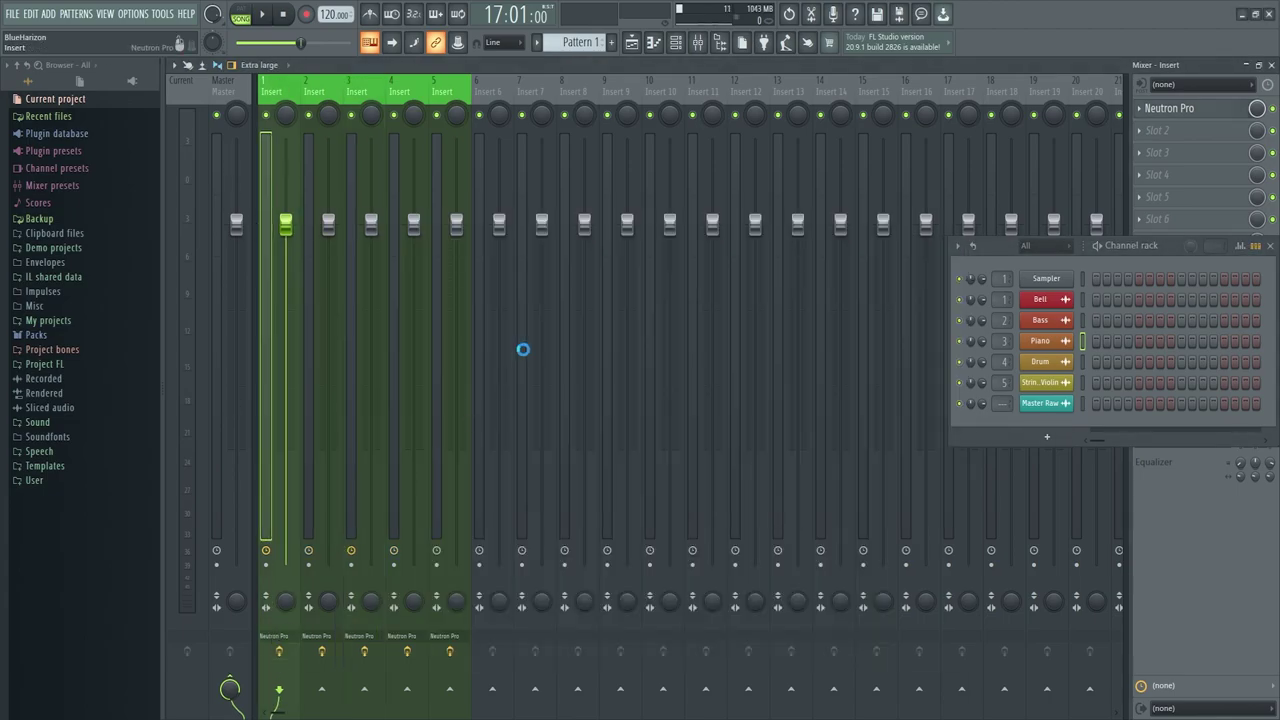
{"action": "left_click", "coordinate": [566, 250]}
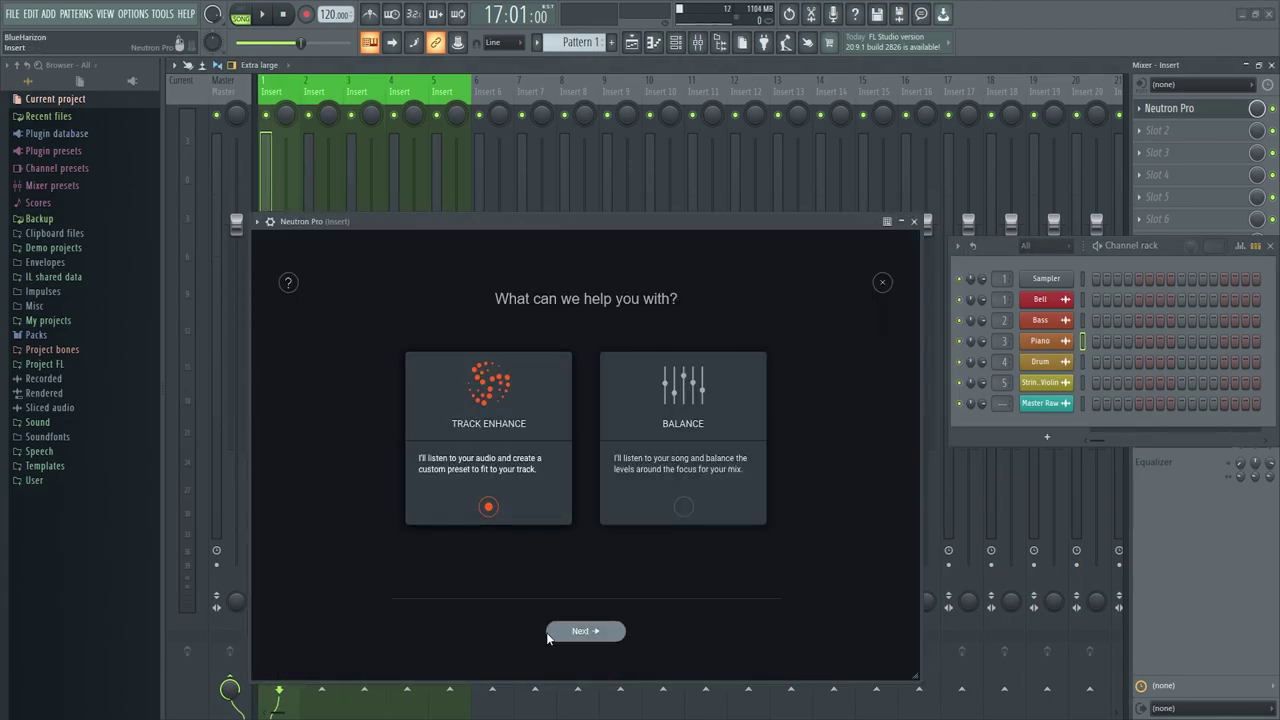
{"action": "left_click", "coordinate": [585, 630]}
- Set the bell's assistant instrument to Auto-detect and proceed to the audio listening stage
{"action": "left_click", "coordinate": [582, 384]}
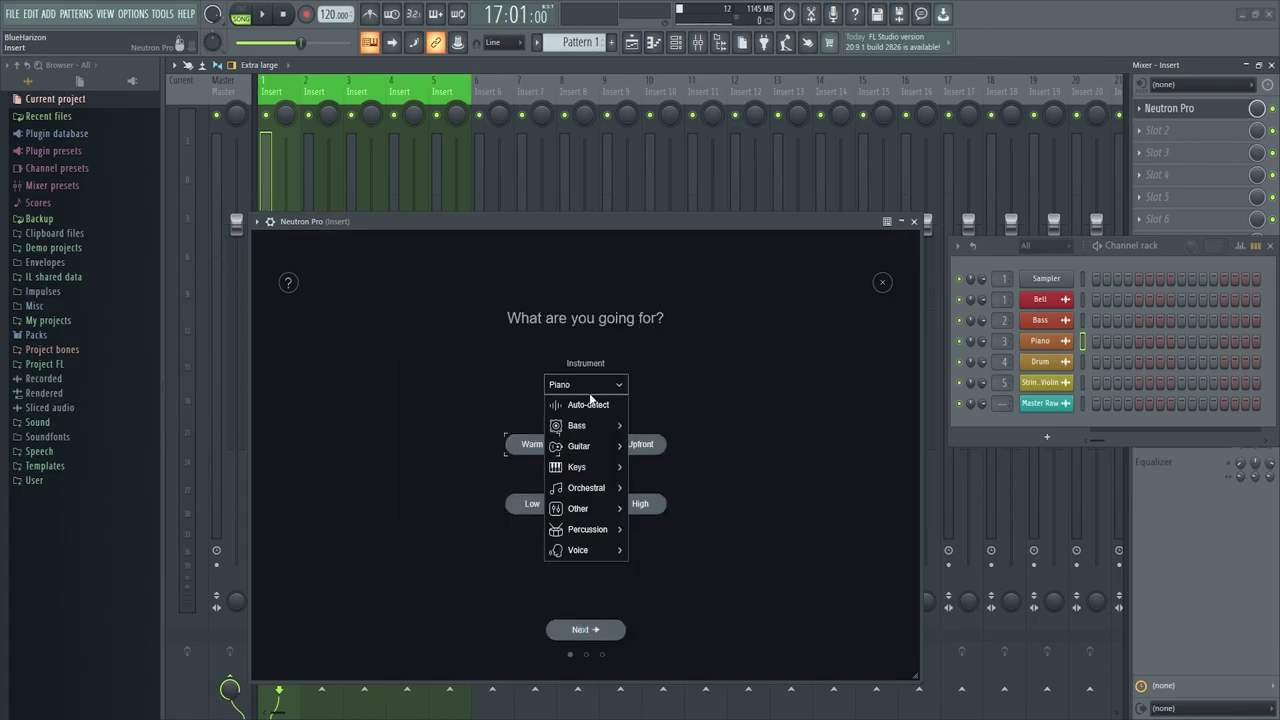
{"action": "mouse_move", "coordinate": [599, 465]}
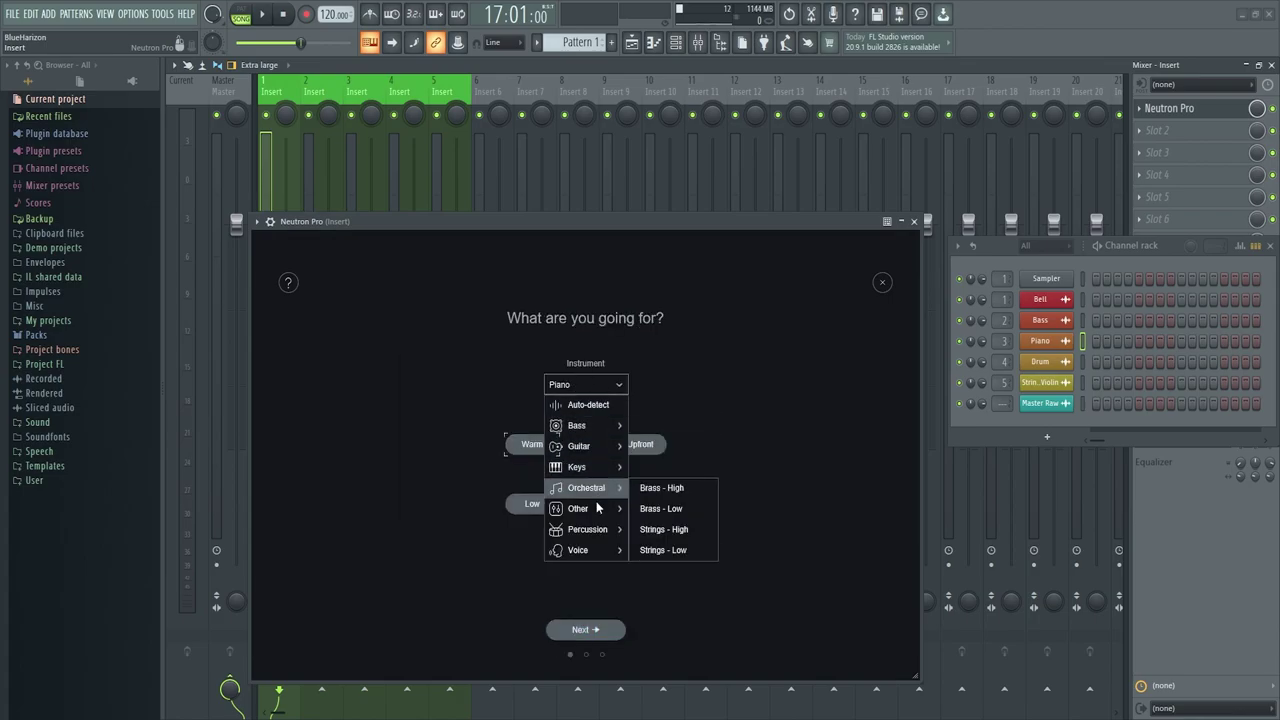
{"action": "left_click", "coordinate": [596, 405]}
{"action": "left_click", "coordinate": [586, 629]}
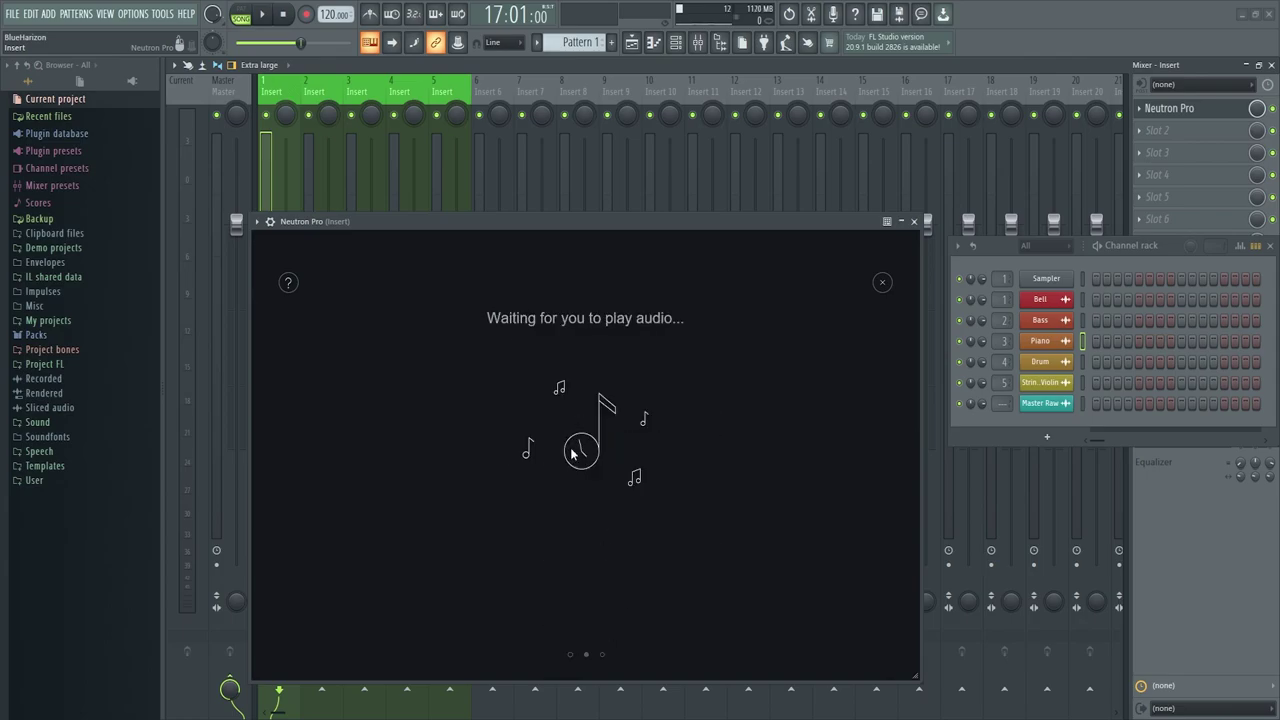
- Play the song so Neutron analyses the bell, accept the suggested preset, stop playback and close the plugin window
{"action": "left_click", "coordinate": [264, 16]}
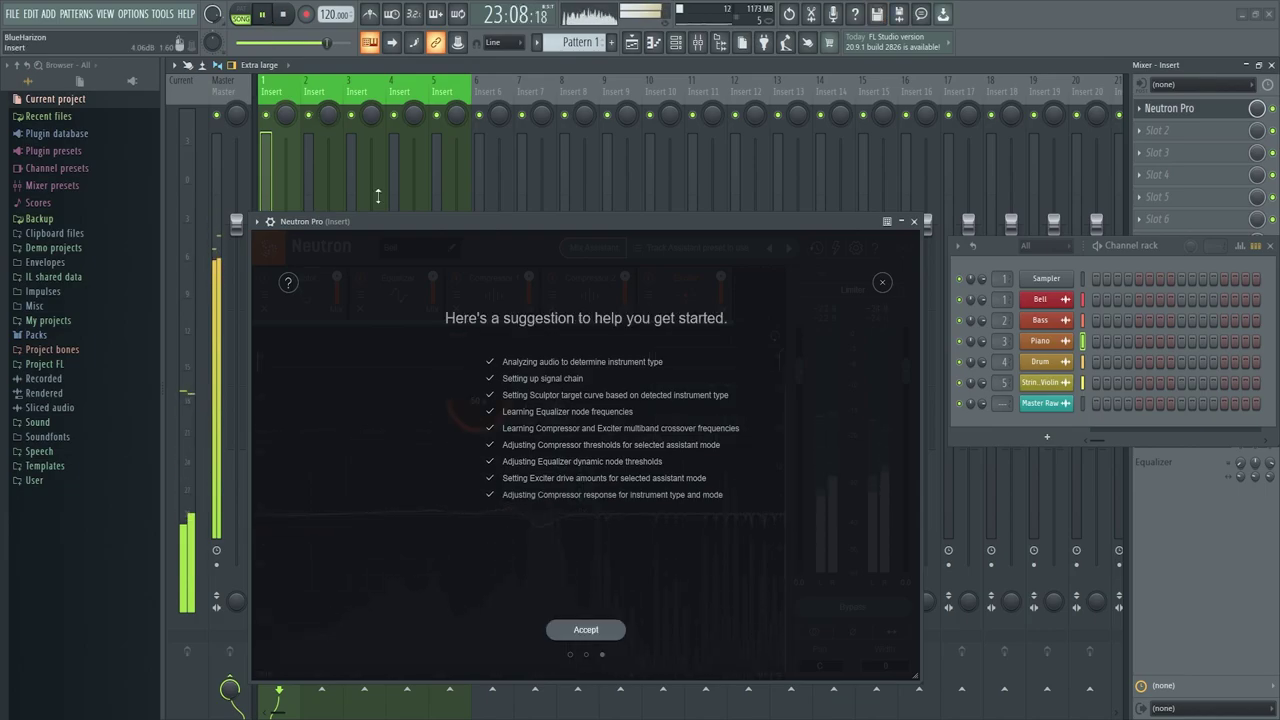
{"action": "left_click", "coordinate": [586, 545]}
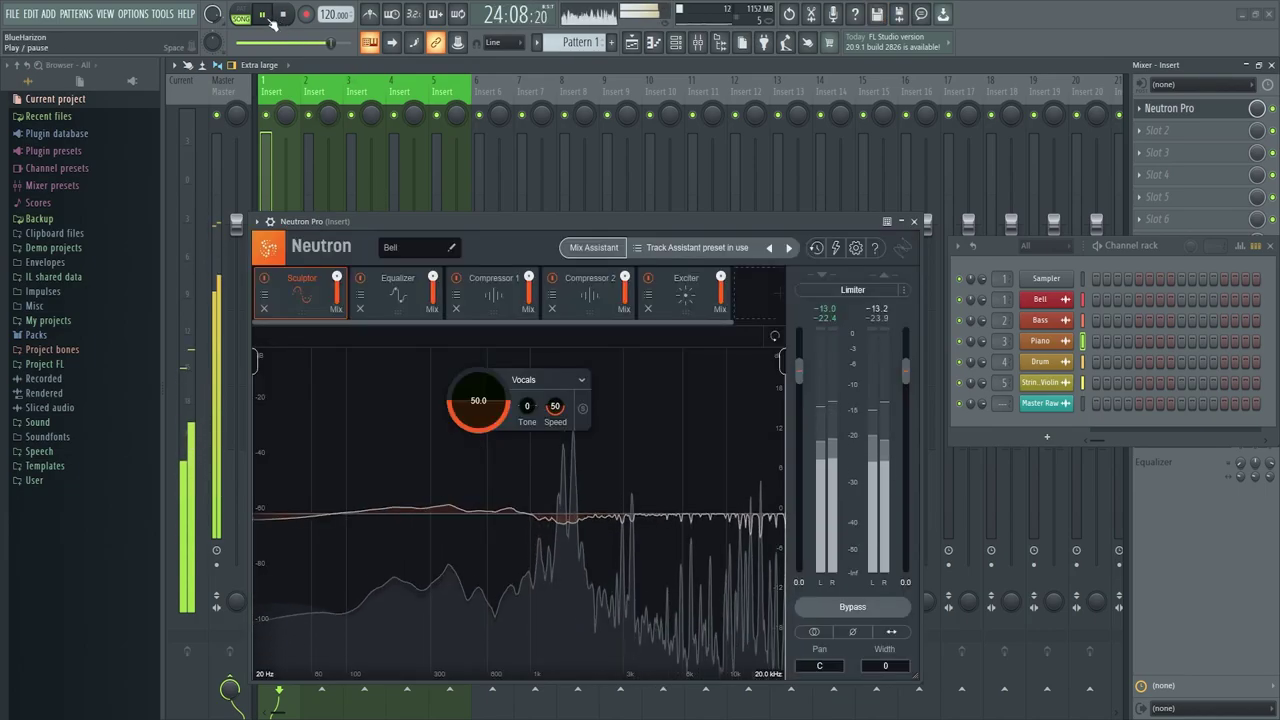
{"action": "left_click", "coordinate": [264, 15]}
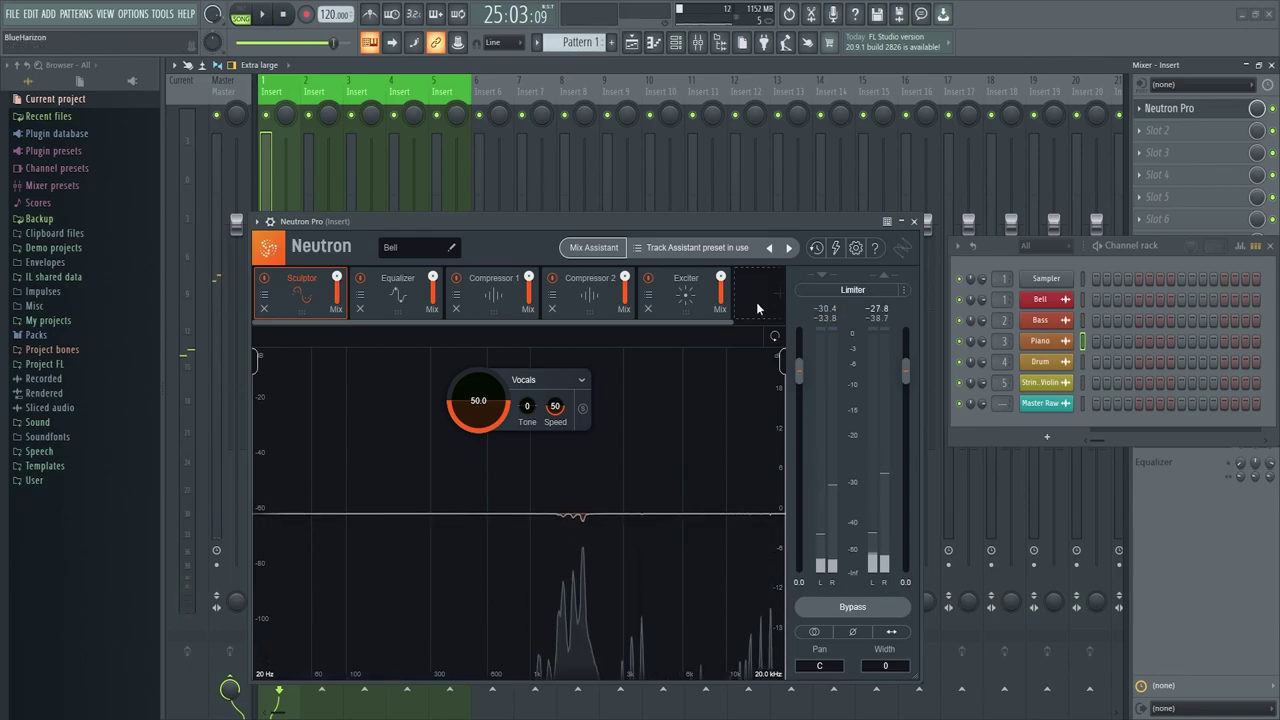
{"action": "left_click", "coordinate": [913, 221]}
- Open the bass's Neutron Pro on mixer insert 2 and start its Mix Assistant in Track Enhance mode
{"action": "left_click", "coordinate": [300, 596]}
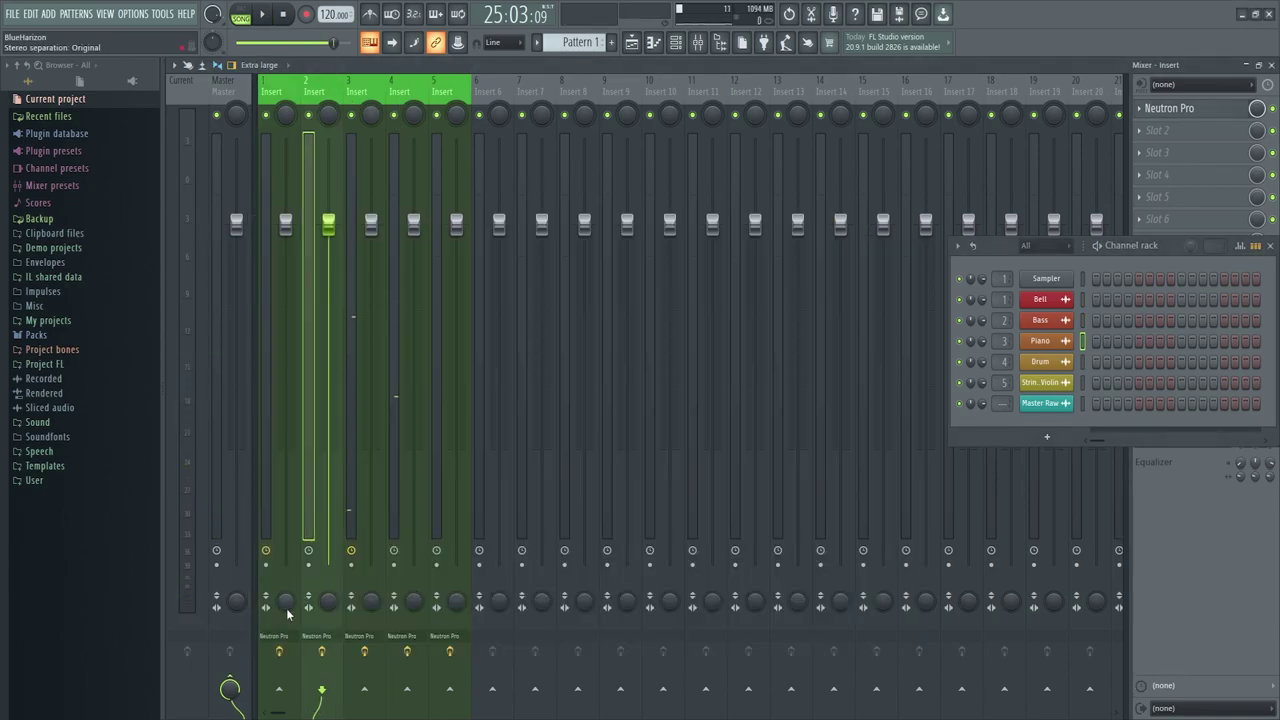
{"action": "left_click", "coordinate": [320, 640]}
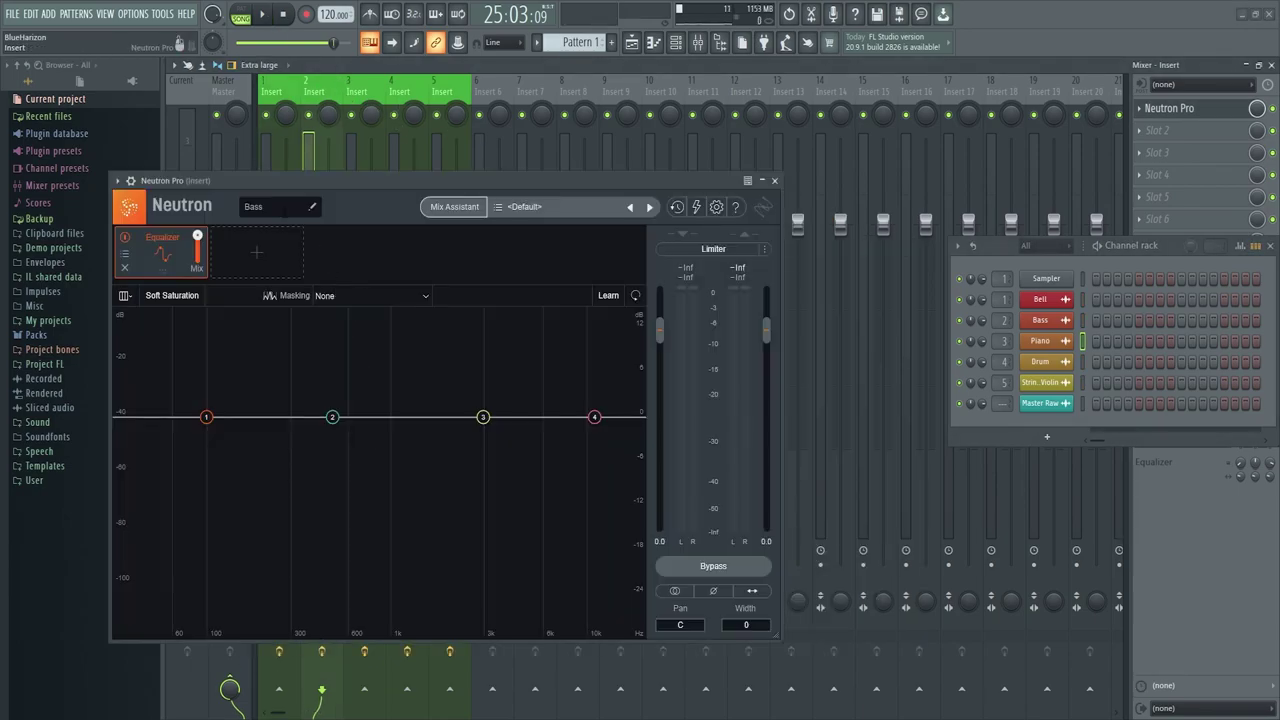
{"action": "left_click_drag", "start_coordinate": [300, 183], "coordinate": [449, 162]}
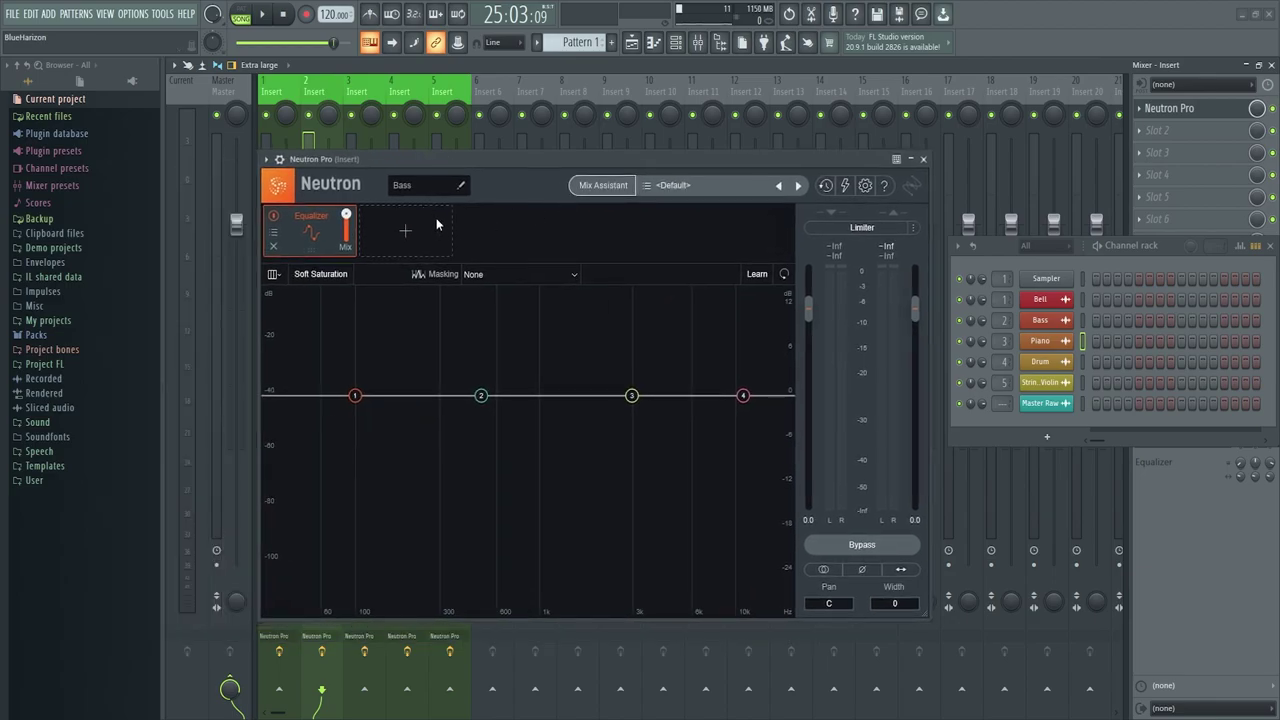
{"action": "left_click", "coordinate": [601, 185]}
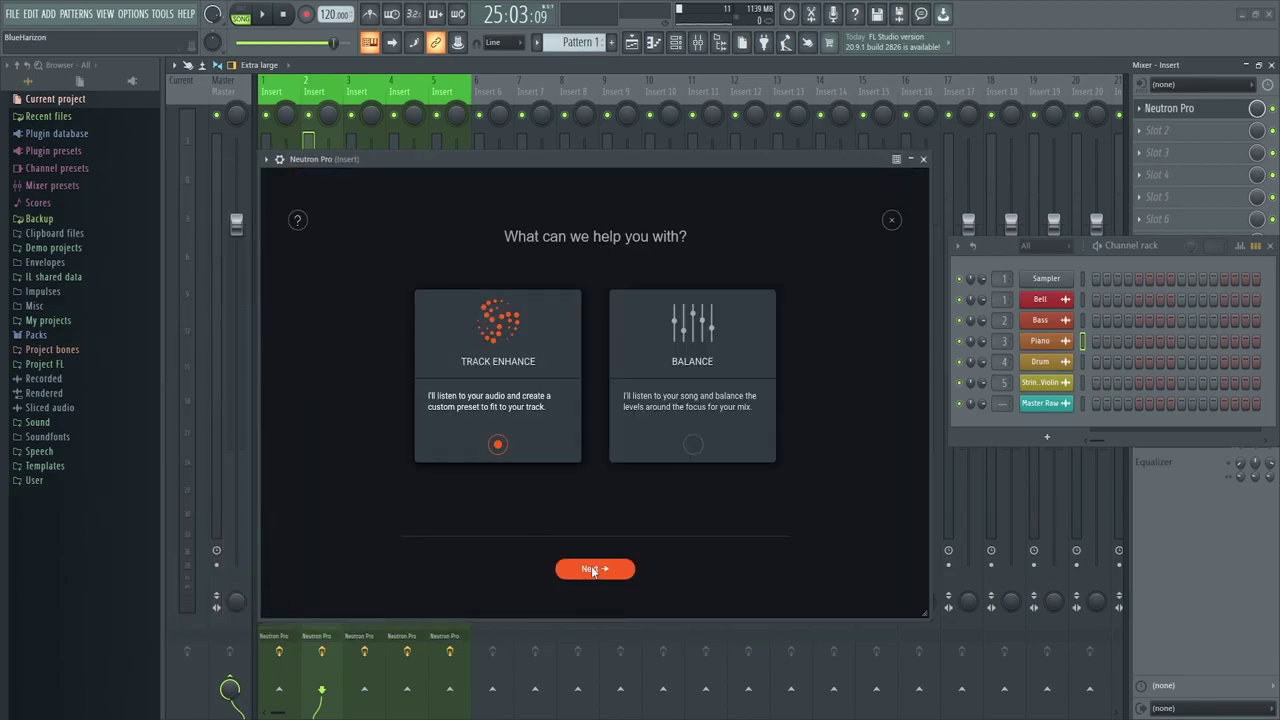
{"action": "left_click", "coordinate": [592, 569]}
- Set the assistant's instrument to Bass, keep Balanced style and Medium intensity, and proceed to the audio listening stage
{"action": "left_click", "coordinate": [598, 323]}
{"action": "mouse_move", "coordinate": [601, 366]}
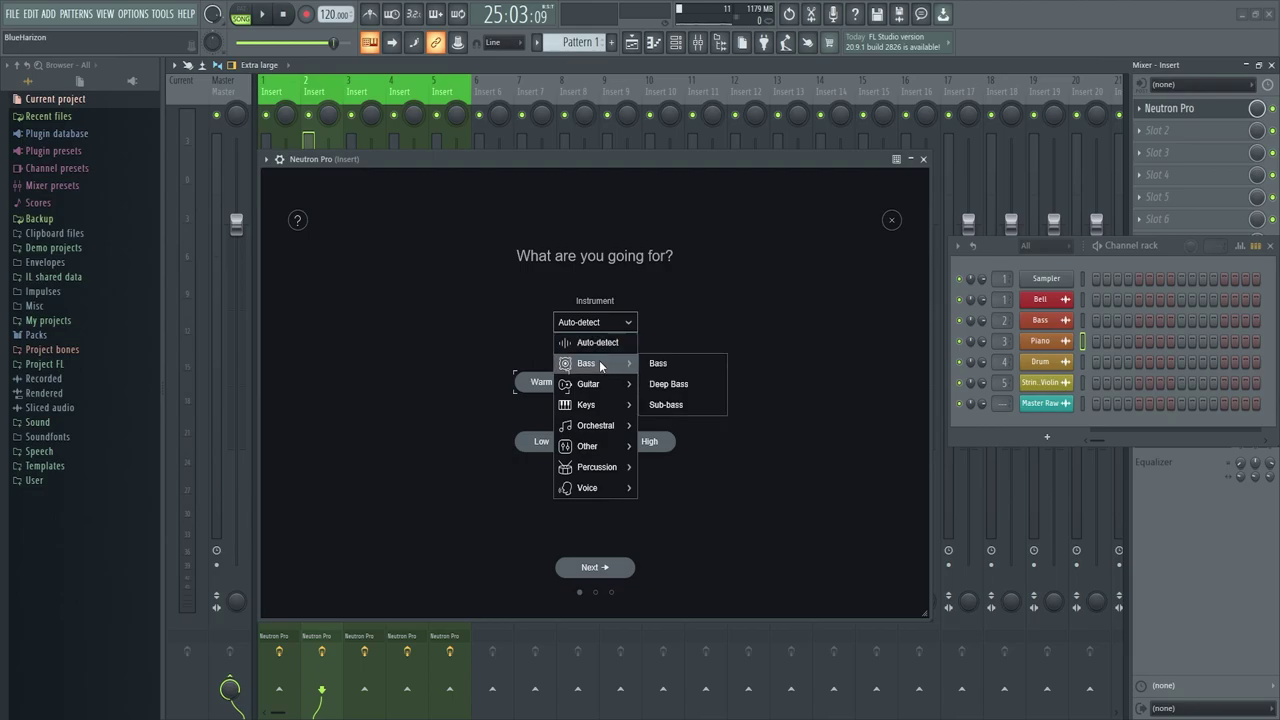
{"action": "left_click", "coordinate": [686, 371]}
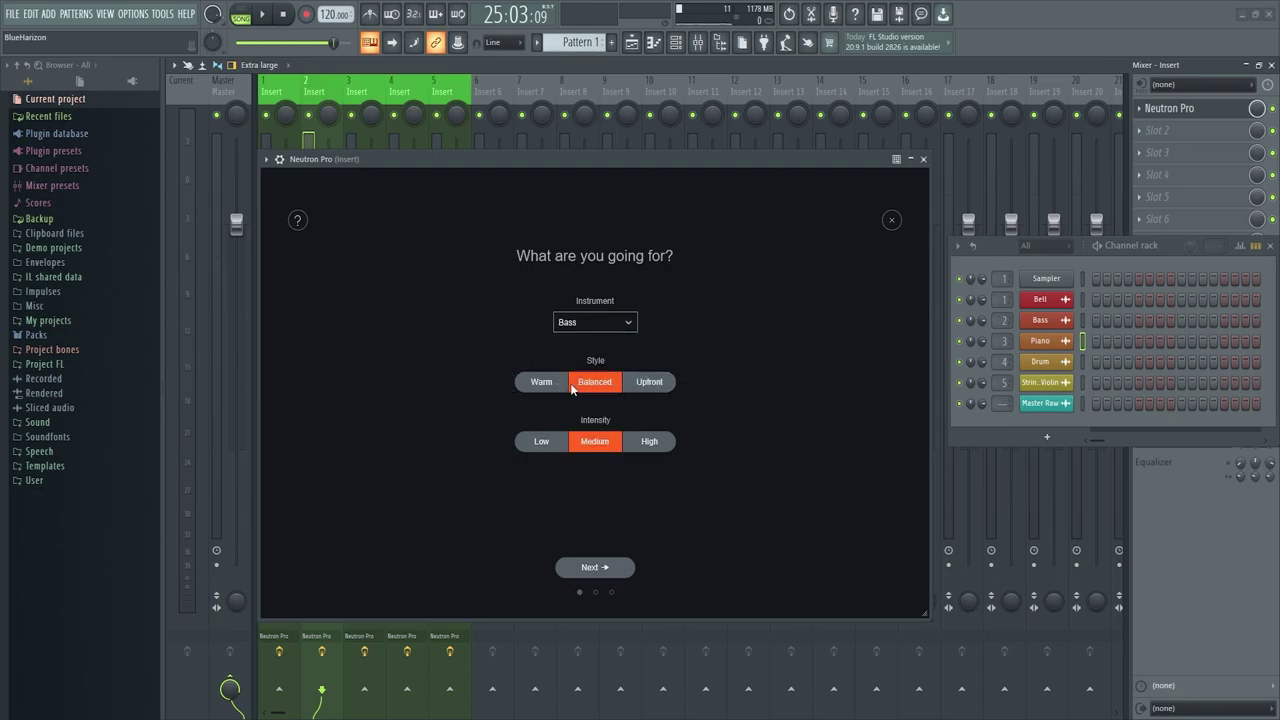
{"action": "left_click", "coordinate": [595, 567]}
- Play the song from about bar 17 so Neutron analyses the bass, accept the suggested preset and close the plugin window
{"action": "left_click_drag", "start_coordinate": [335, 44], "coordinate": [302, 44]}
{"action": "left_click", "coordinate": [265, 14]}
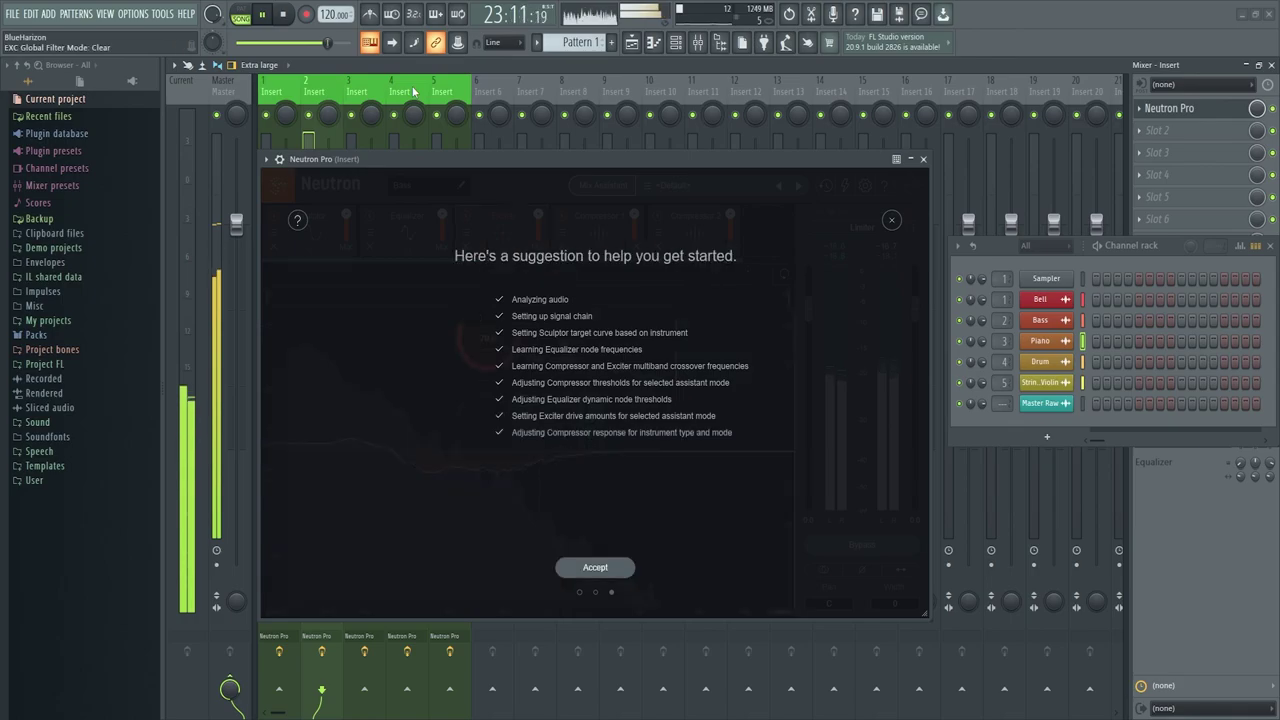
{"action": "left_click", "coordinate": [615, 569]}
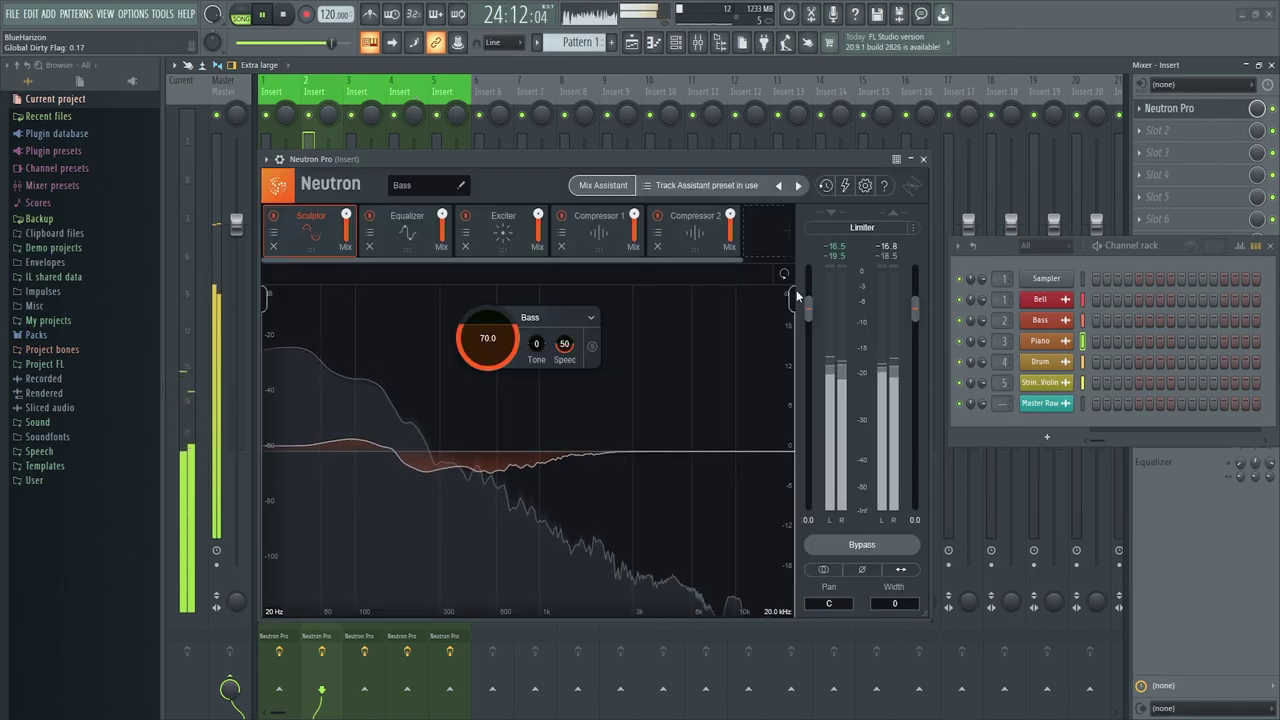
{"action": "left_click", "coordinate": [924, 160]}
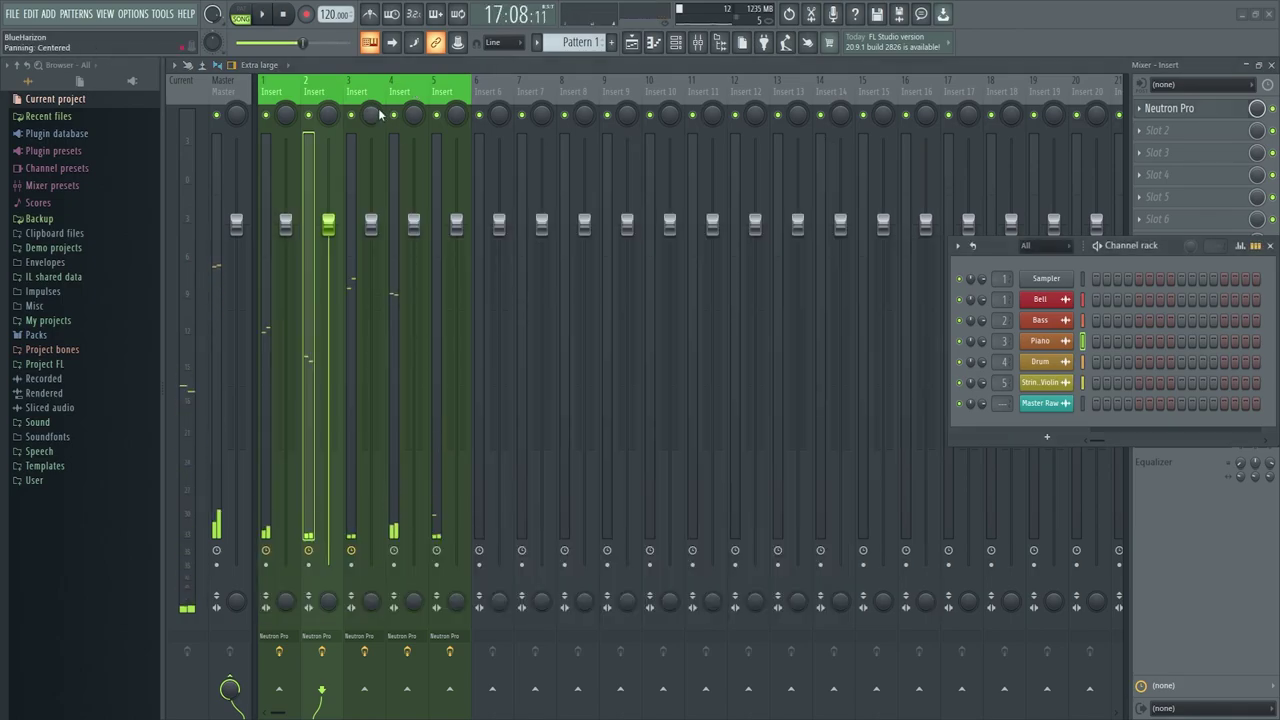
- Open the drum's Neutron Pro on mixer insert 4 and reposition its window
{"action": "left_click", "coordinate": [400, 91]}
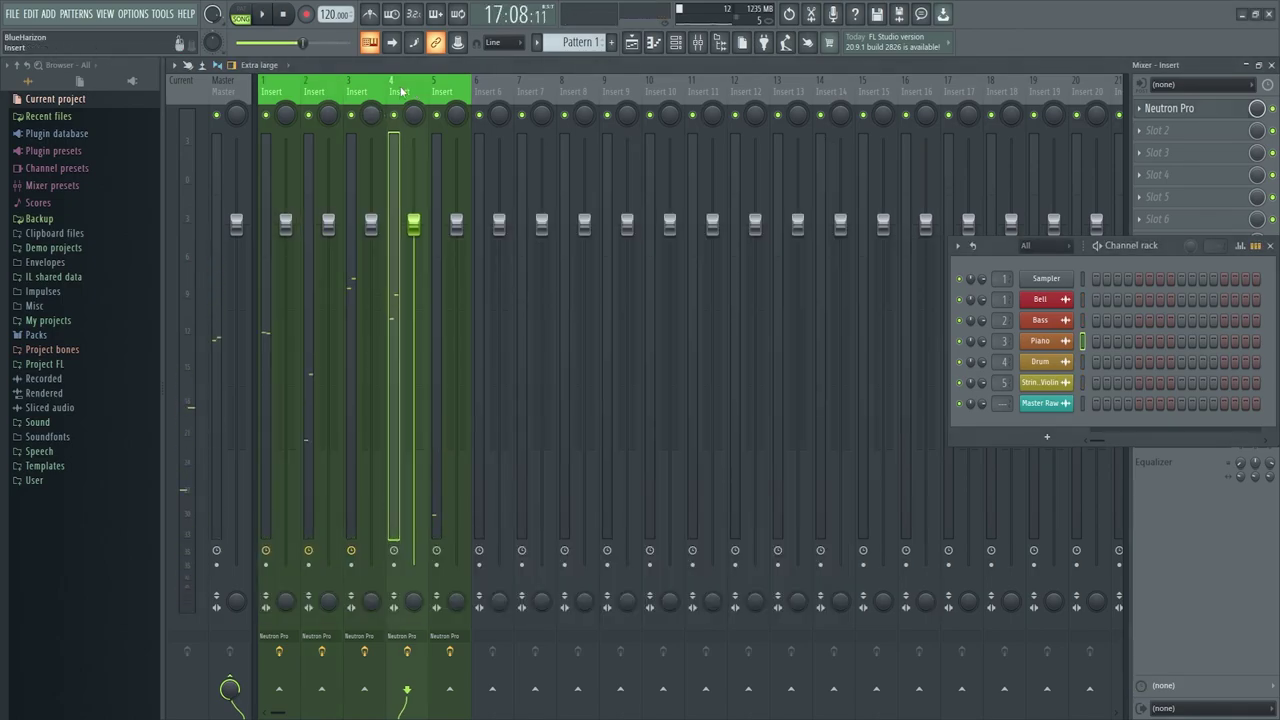
{"action": "left_click", "coordinate": [404, 636]}
{"action": "left_click_drag", "start_coordinate": [335, 115], "coordinate": [405, 120]}
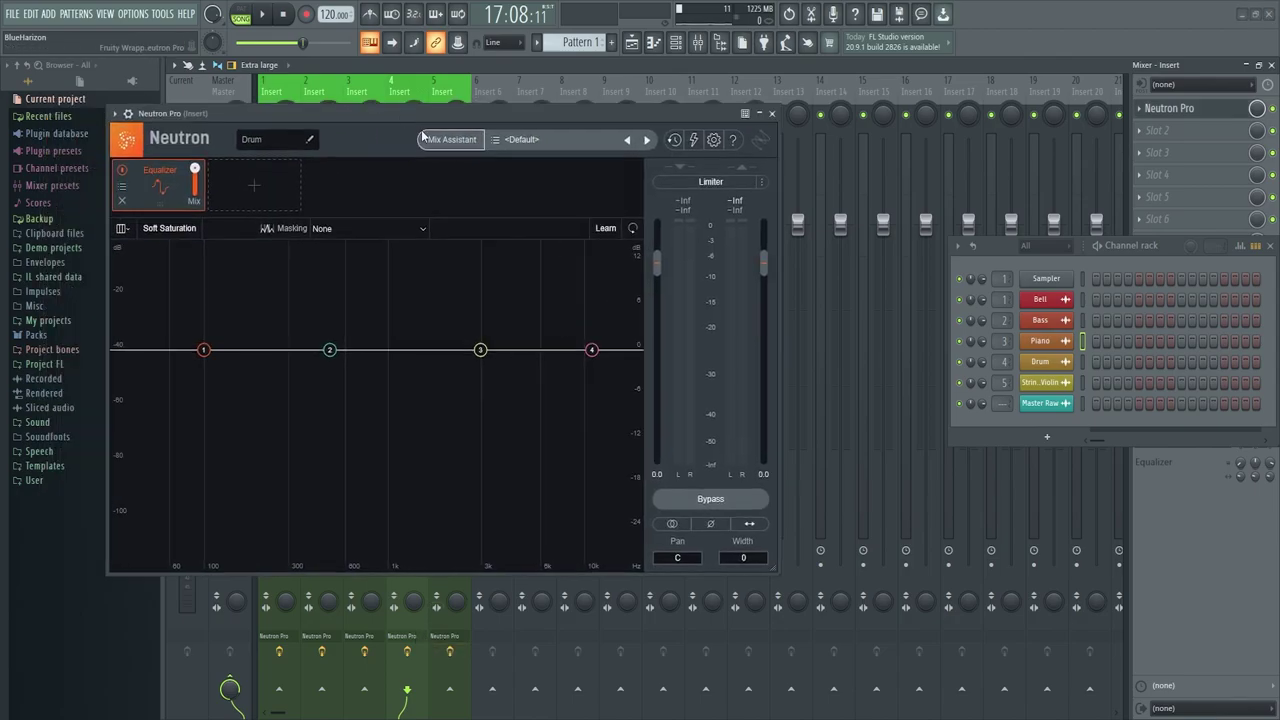
- Start the drum's Mix Assistant with instrument Drums, Balanced style and Medium intensity, and proceed to the audio listening stage
{"action": "left_click", "coordinate": [455, 140]}
{"action": "left_click", "coordinate": [450, 523]}
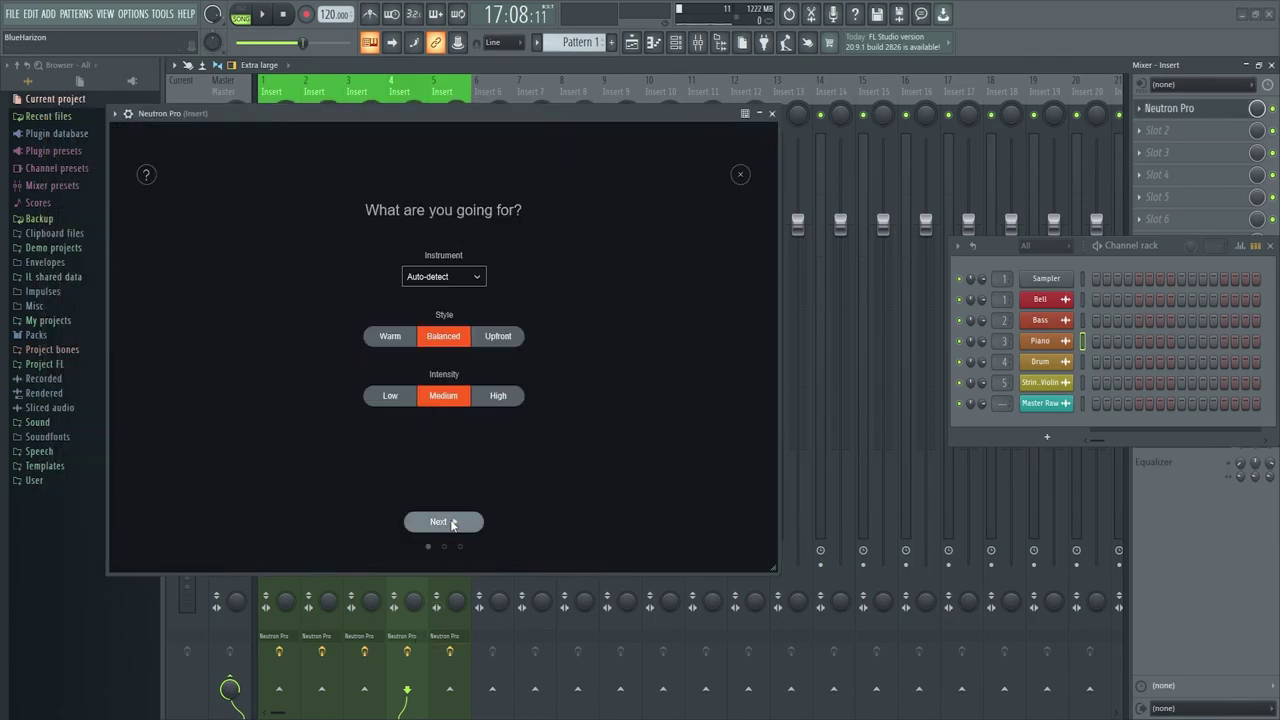
{"action": "left_click", "coordinate": [443, 278]}
{"action": "mouse_move", "coordinate": [459, 421]}
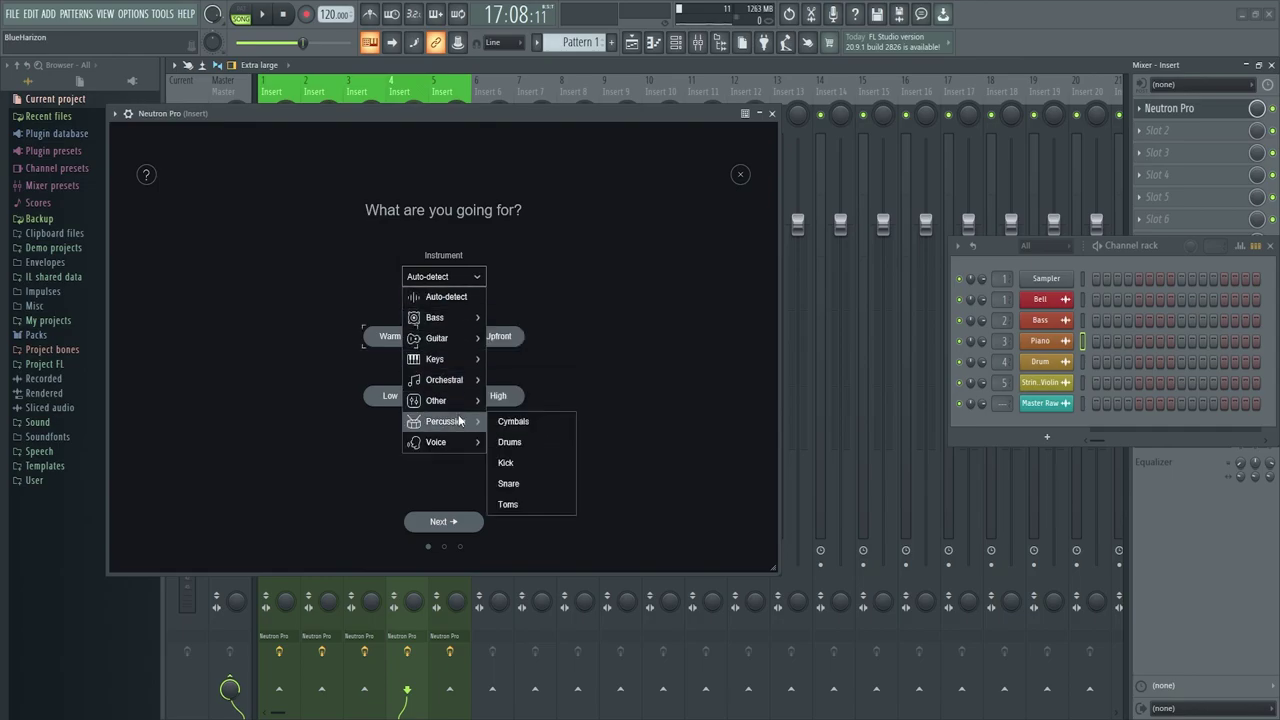
{"action": "left_click", "coordinate": [532, 441]}
{"action": "left_click", "coordinate": [453, 526]}
- Play the song so Neutron analyses the drums, accept the suggested preset, stop playback and close the plugin window
{"action": "left_click", "coordinate": [263, 14]}
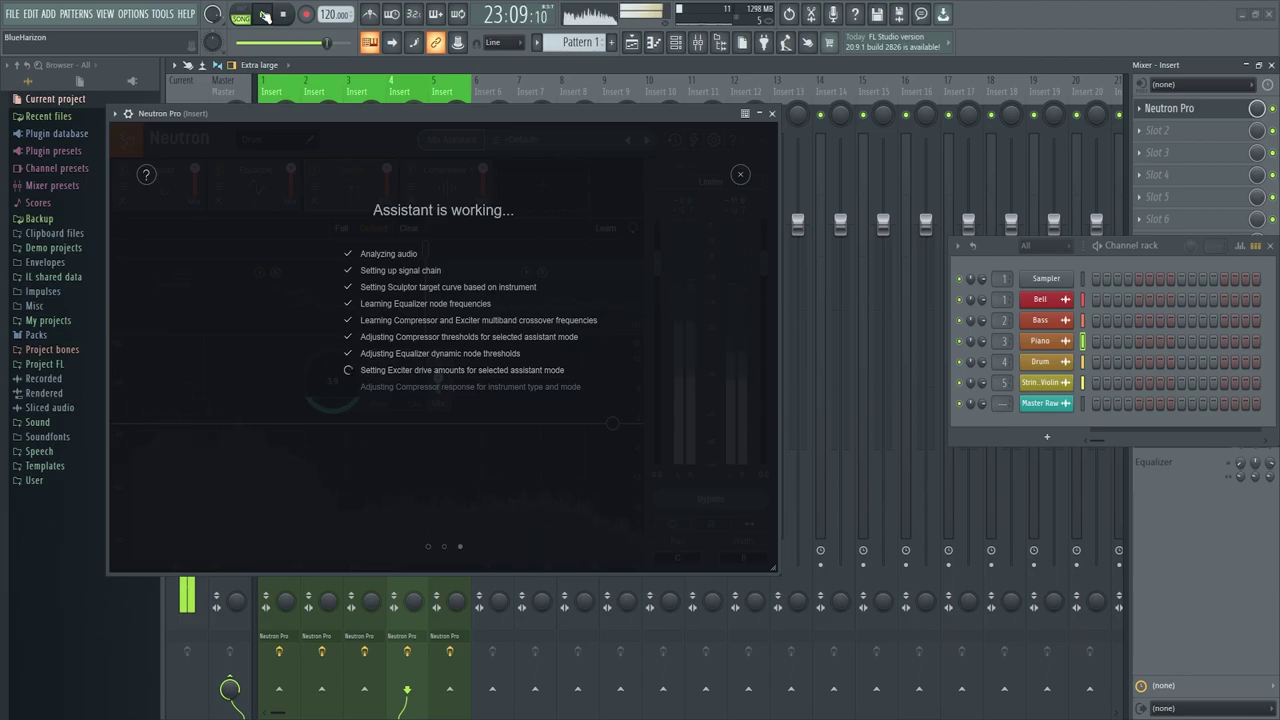
{"action": "left_click", "coordinate": [440, 522]}
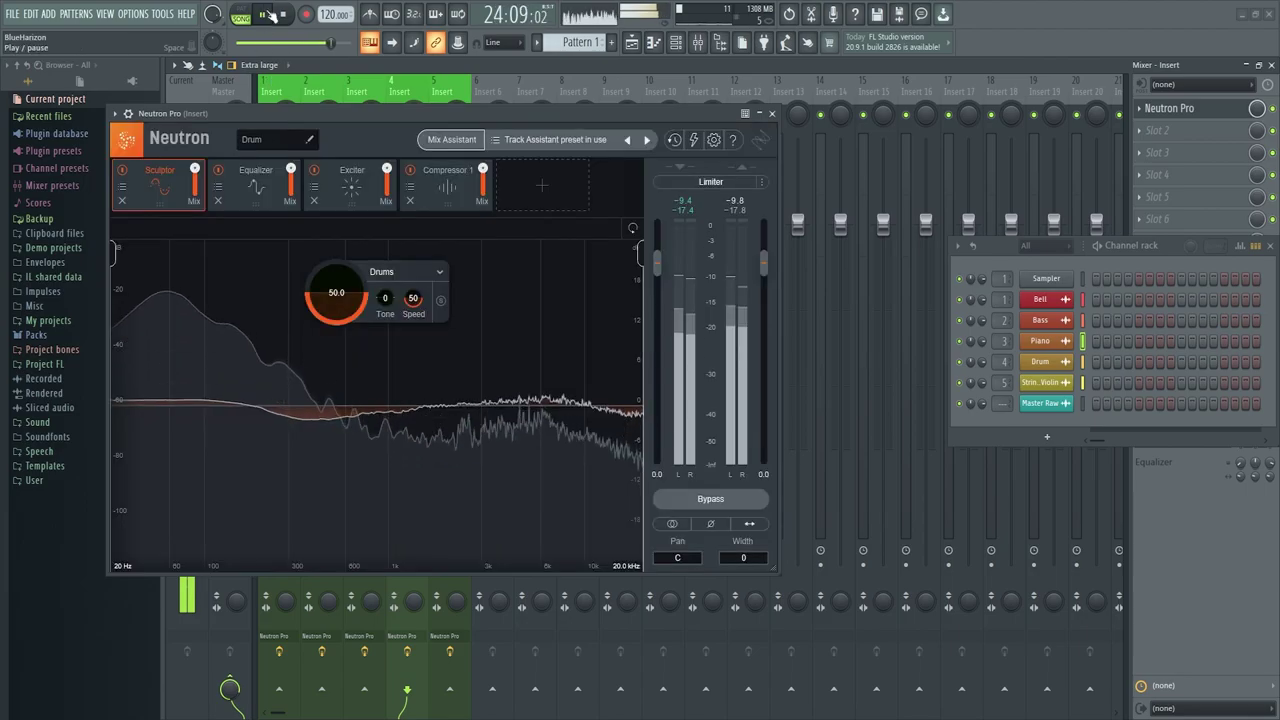
{"action": "left_click", "coordinate": [268, 15]}
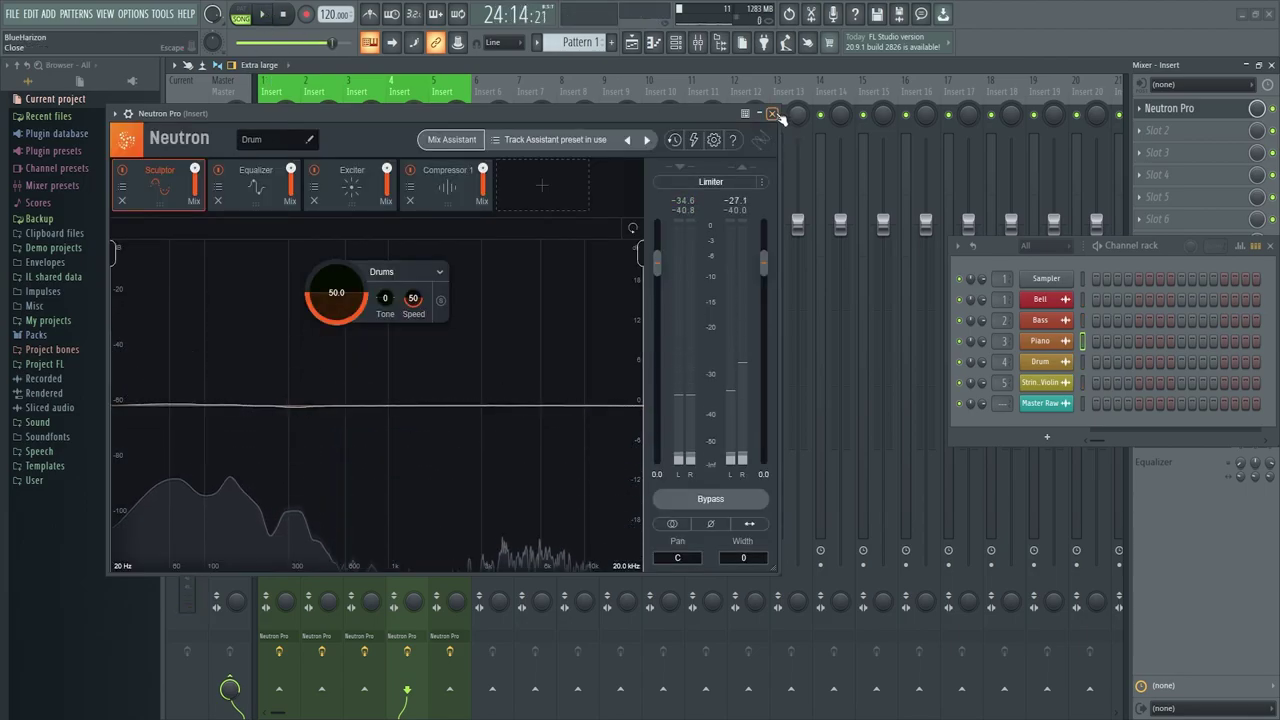
{"action": "left_click", "coordinate": [773, 114]}
- Open the String Violin's Neutron Pro on mixer insert 5 and start its Mix Assistant up to the instrument and style options
{"action": "left_click", "coordinate": [463, 92]}
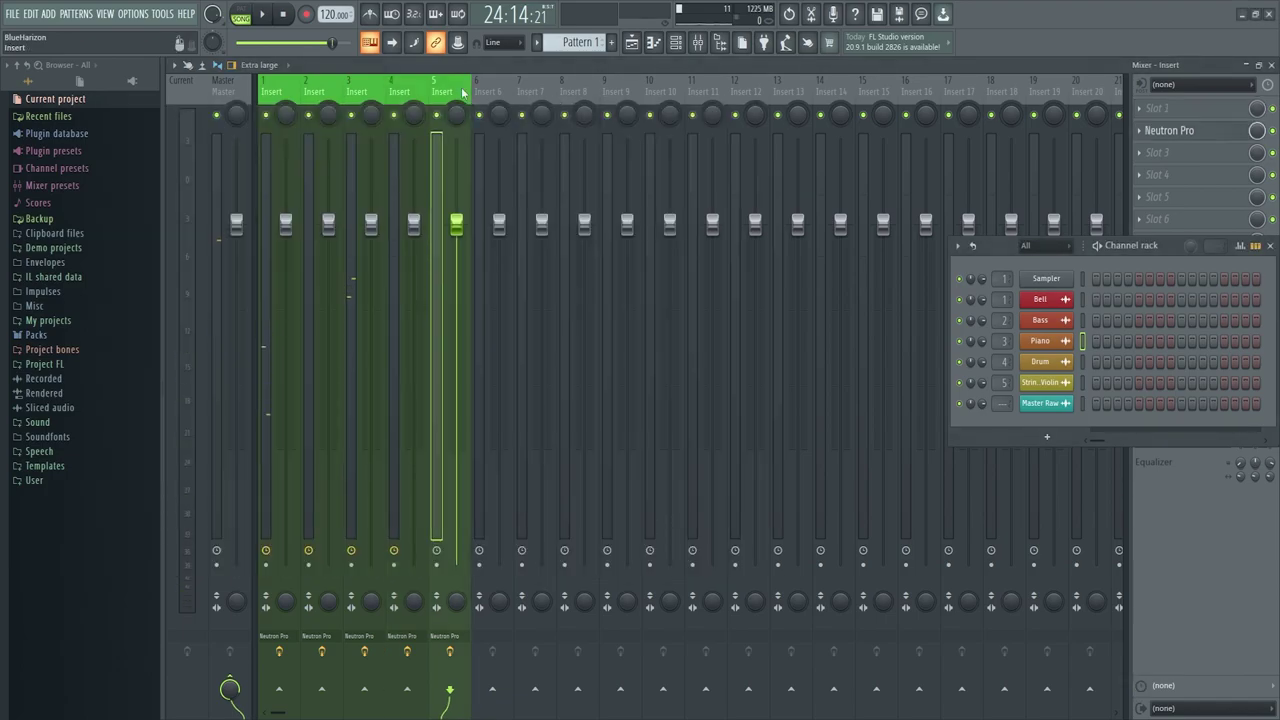
{"action": "left_click", "coordinate": [1168, 130]}
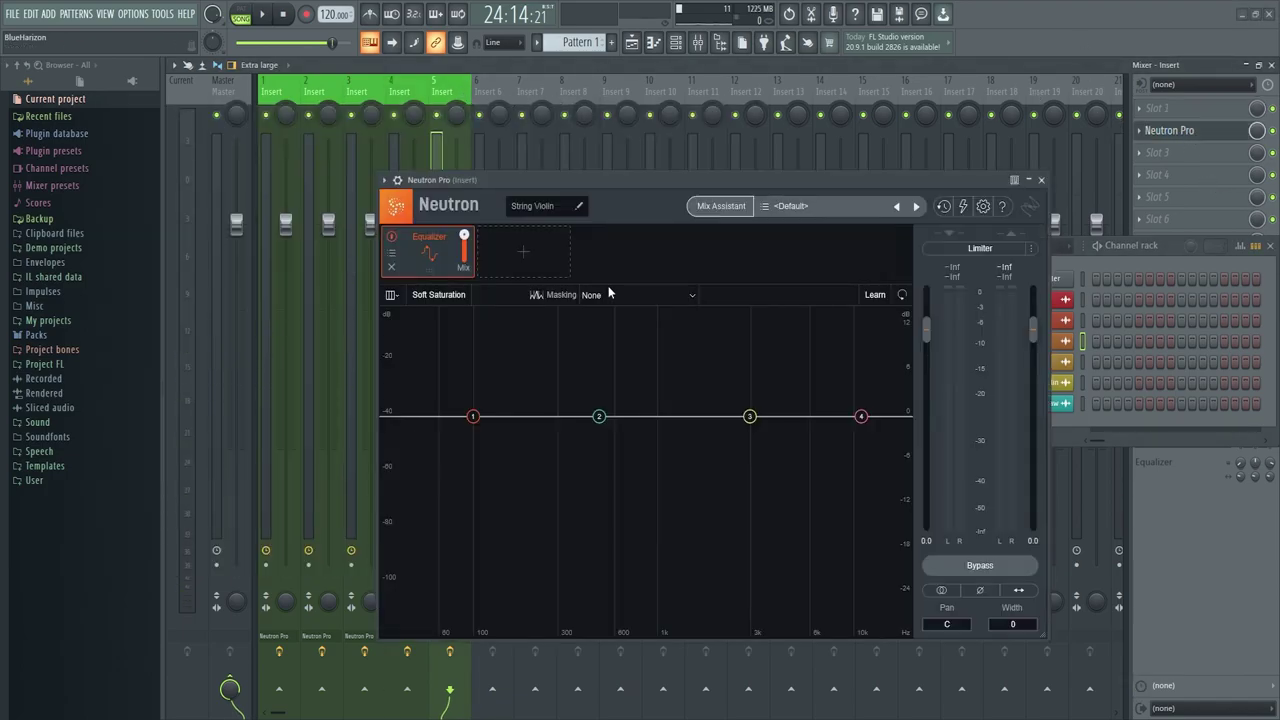
{"action": "left_click", "coordinate": [720, 206]}
{"action": "left_click", "coordinate": [710, 587]}
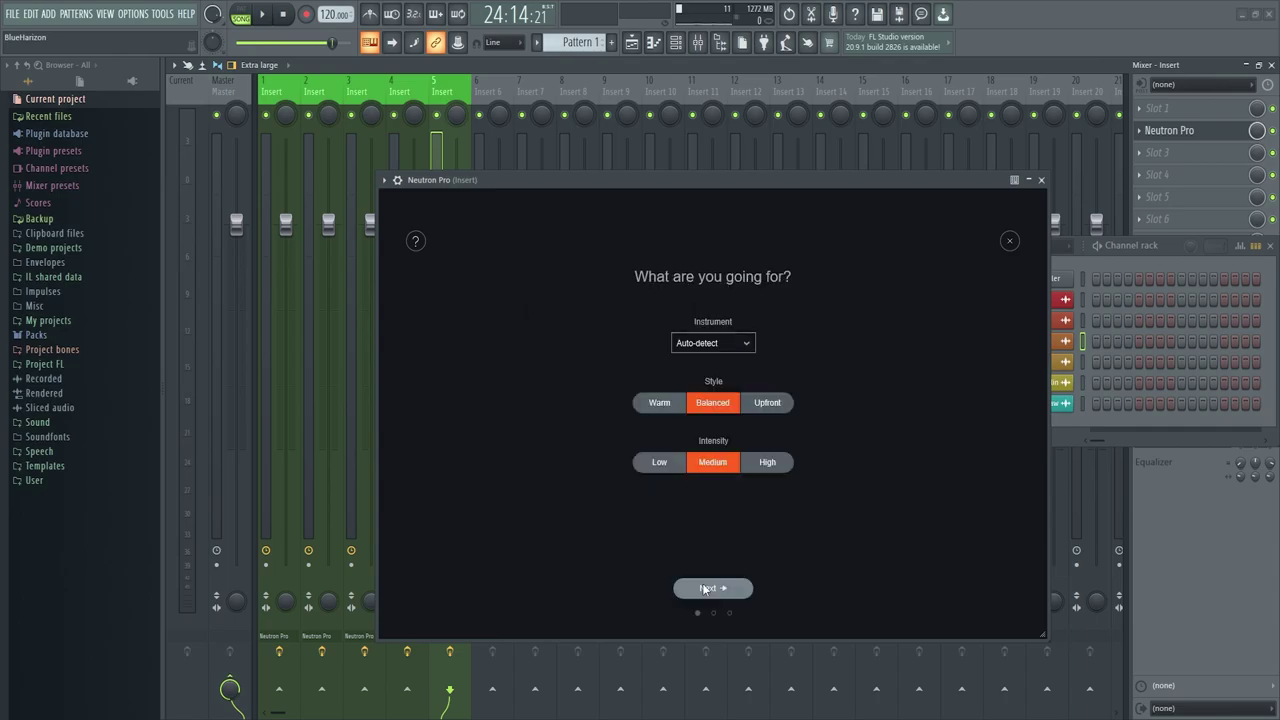
- Set the assistant's instrument to Strings - High, keep Balanced style and Medium intensity, and proceed to the audio listening stage
{"action": "left_click", "coordinate": [716, 342]}
{"action": "mouse_move", "coordinate": [727, 452]}
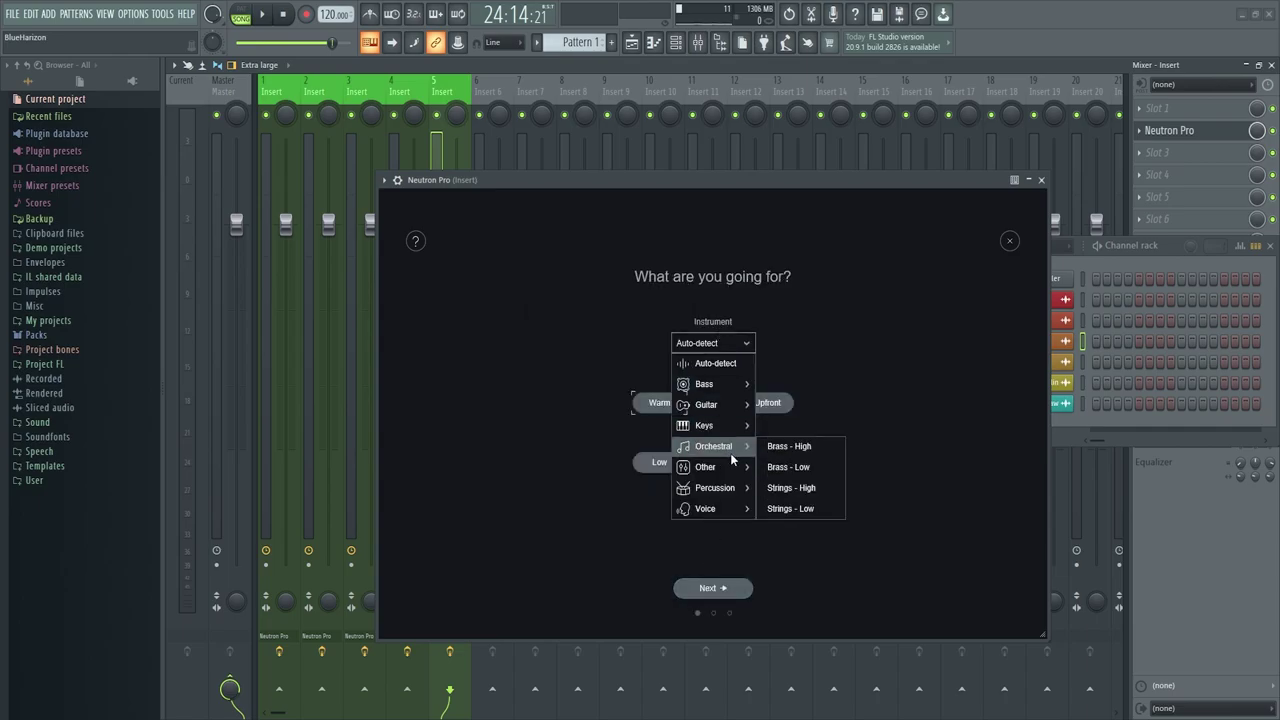
{"action": "left_click", "coordinate": [800, 488]}
{"action": "left_click", "coordinate": [710, 588]}
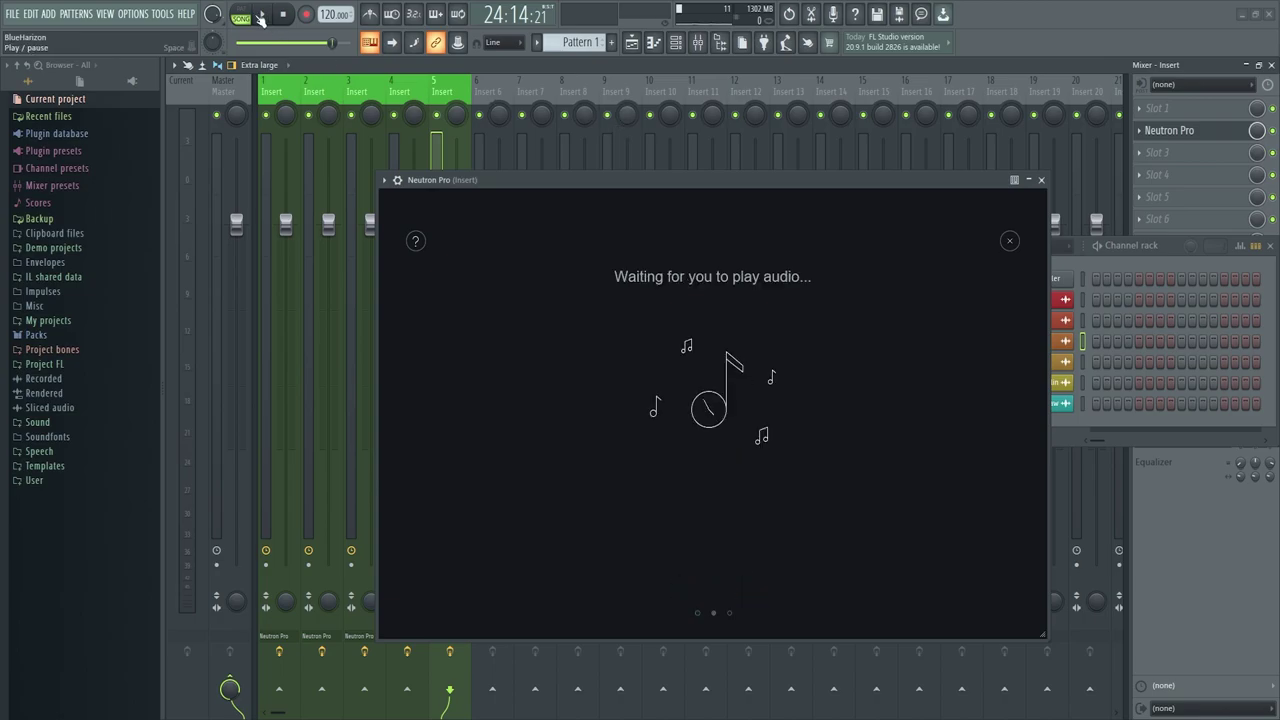
- Play the song so Neutron analyses the strings, accept the suggested preset, stop playback and close the plugin window
{"action": "left_click", "coordinate": [261, 16]}
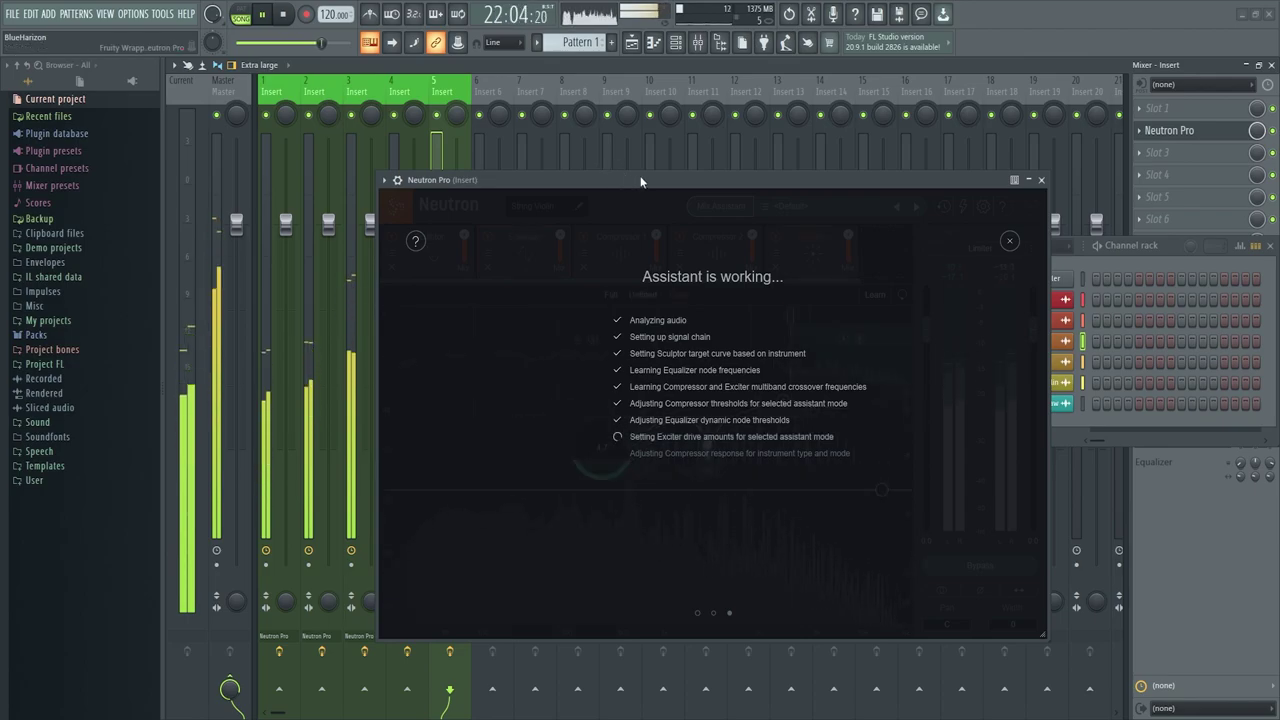
{"action": "left_click", "coordinate": [745, 585]}
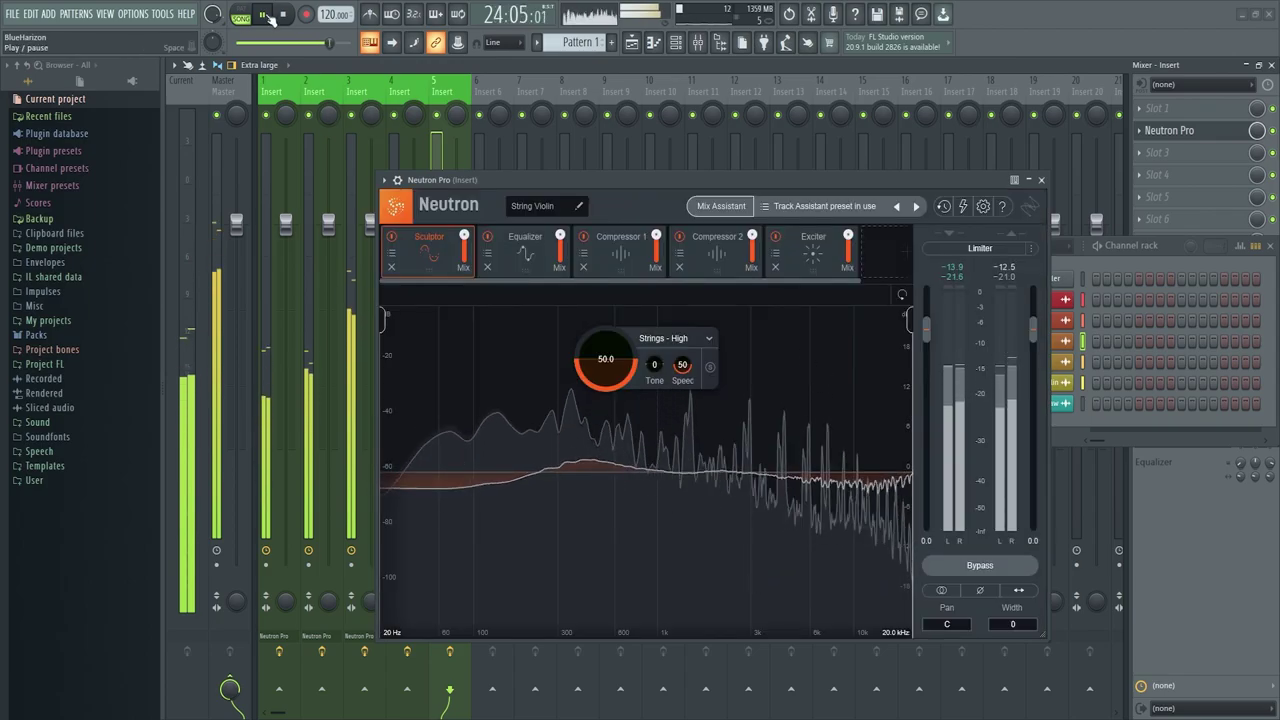
{"action": "left_click", "coordinate": [265, 15]}
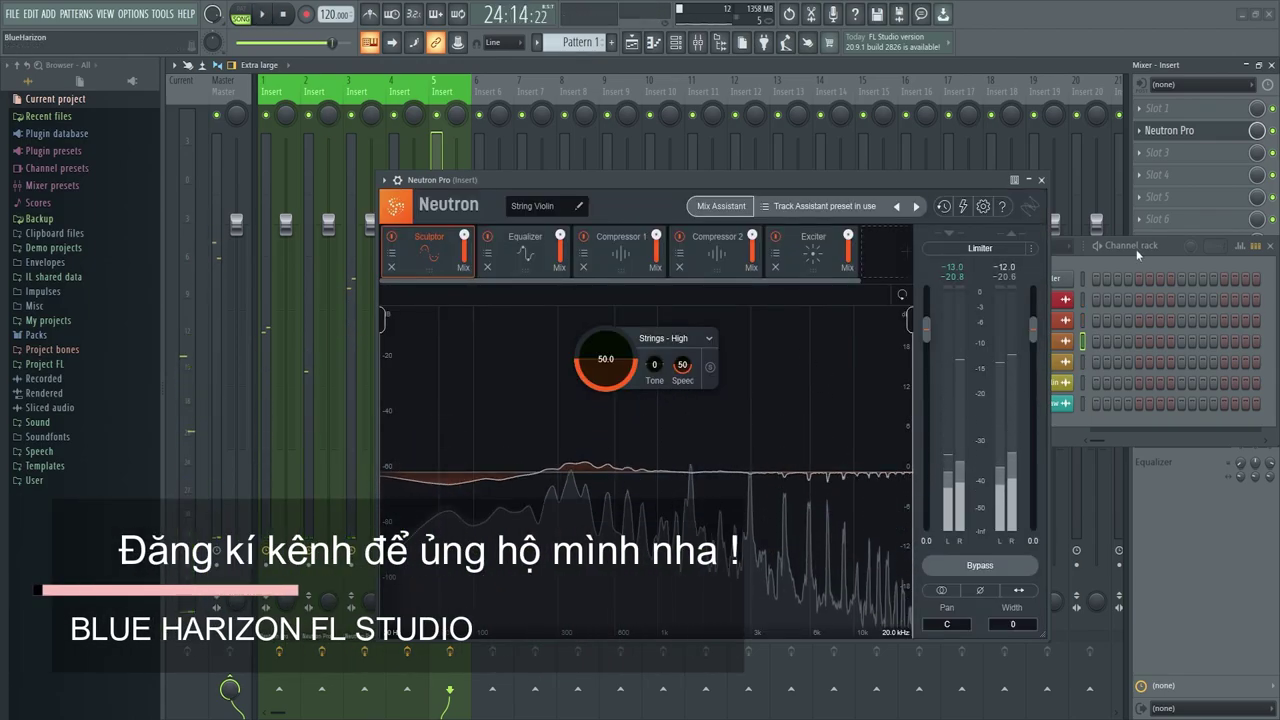
{"action": "left_click", "coordinate": [1042, 181]}
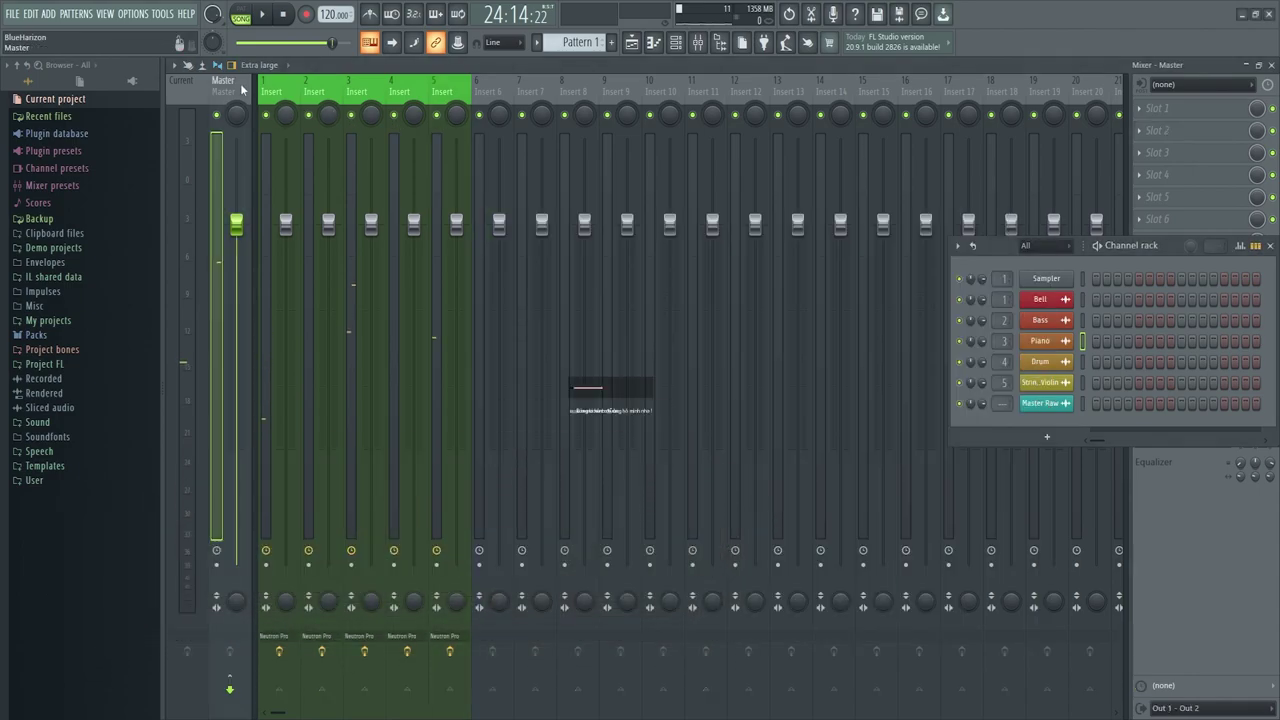
- Play the mixed song in the playlist from about bar 14, checking the track levels in the mixer, and stop playback
{"action": "left_click", "coordinate": [633, 44]}
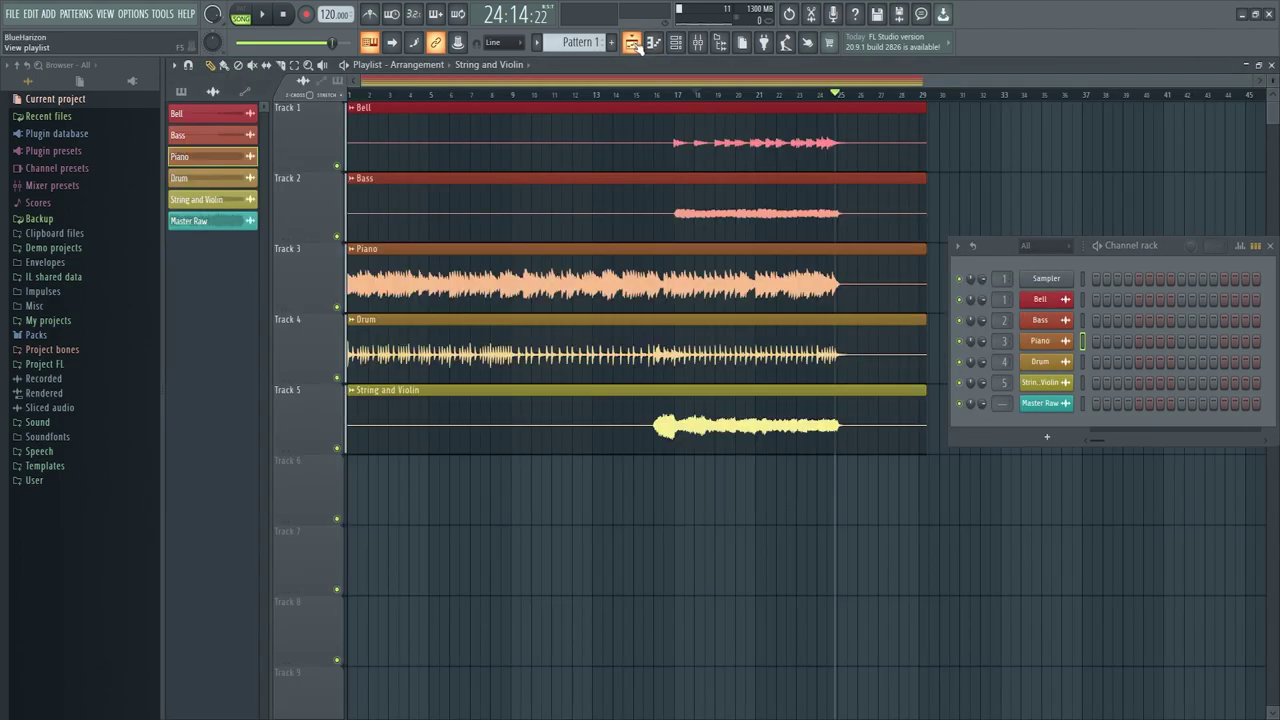
{"action": "left_click", "coordinate": [633, 44]}
{"action": "left_click", "coordinate": [633, 44]}
{"action": "left_click", "coordinate": [627, 101]}
{"action": "key", "text": "space"}
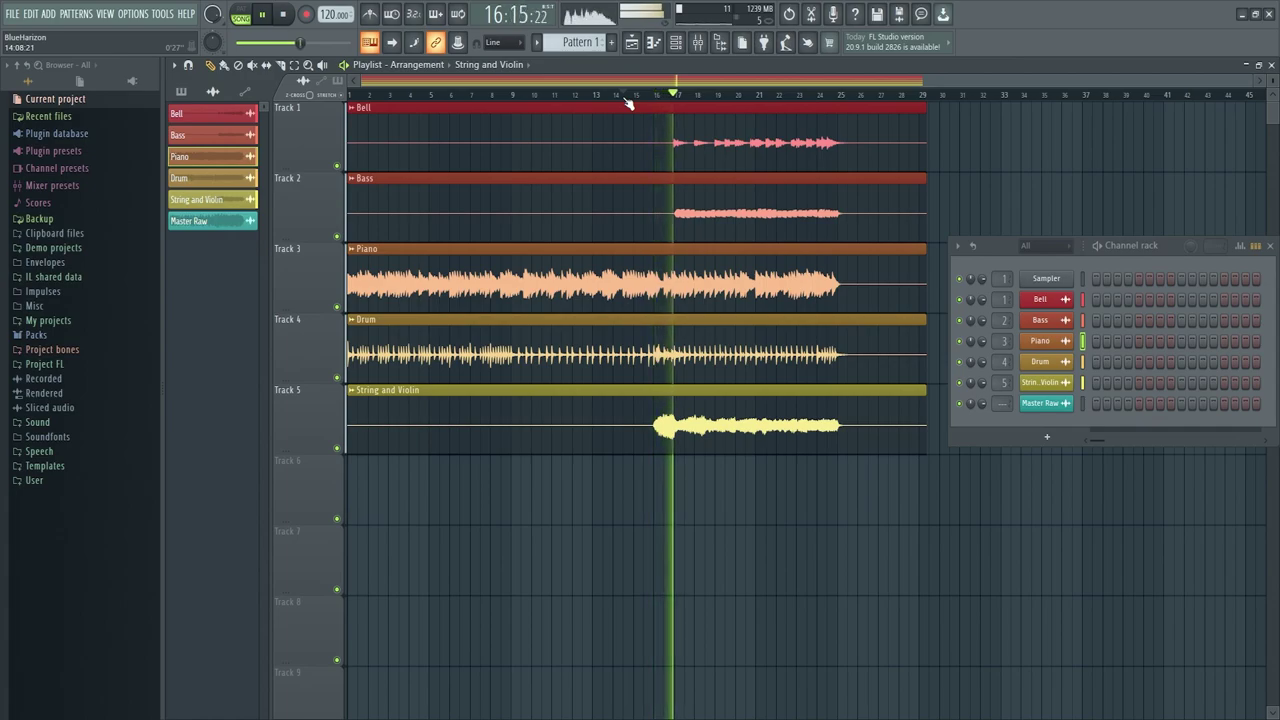
{"action": "left_click", "coordinate": [698, 44]}
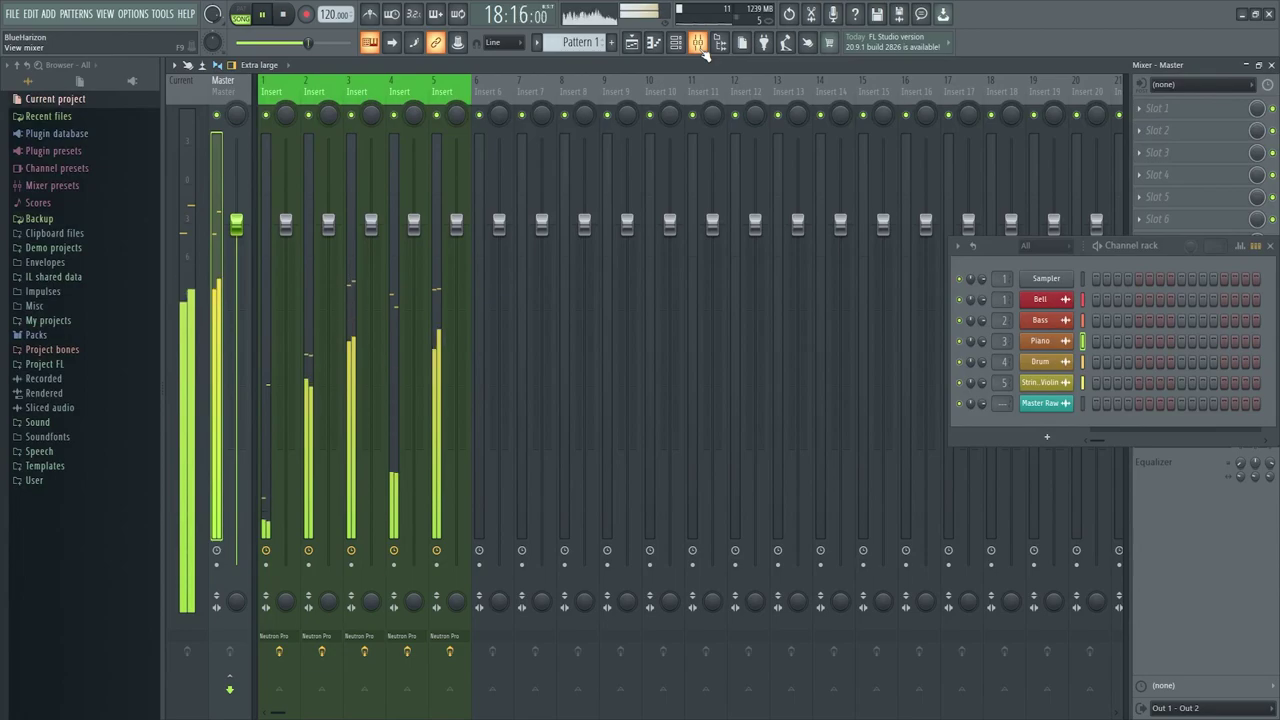
{"action": "key", "text": "F5"}
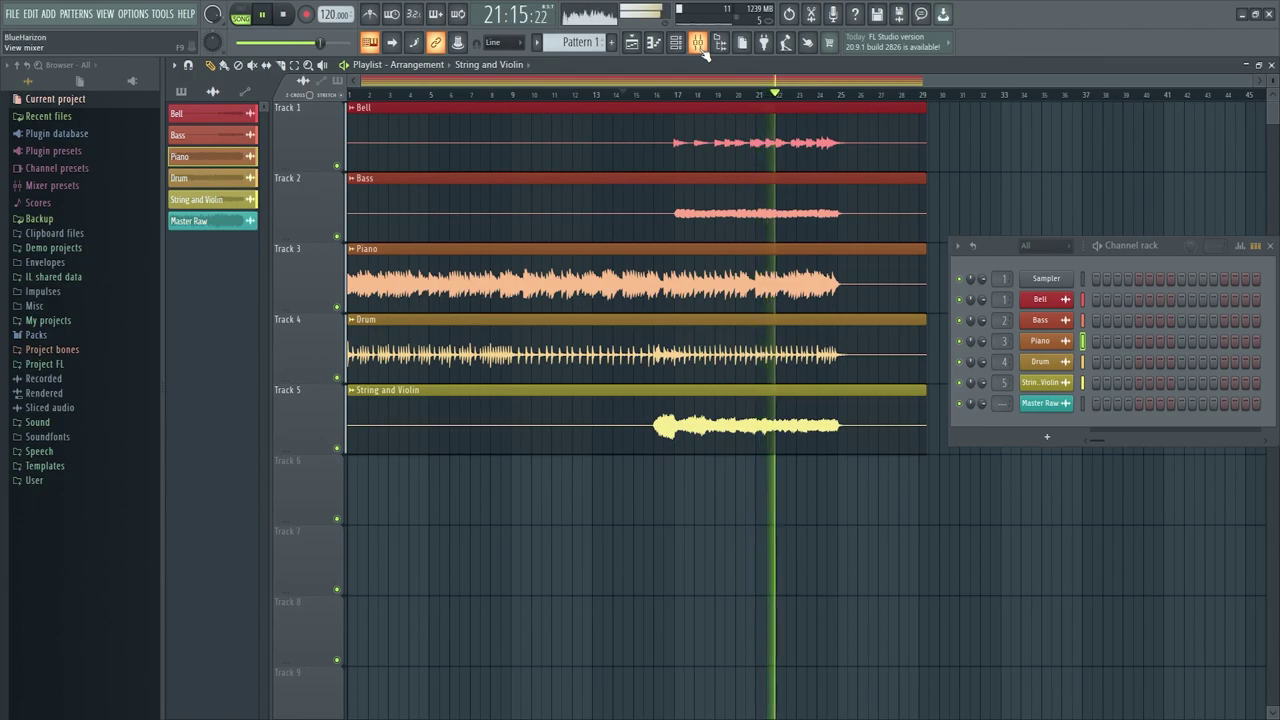
{"action": "key", "text": "space"}
- Play the section starting at bar 10 briefly to check the piano and drums
{"action": "left_click", "coordinate": [536, 90]}
{"action": "key", "text": "space"}
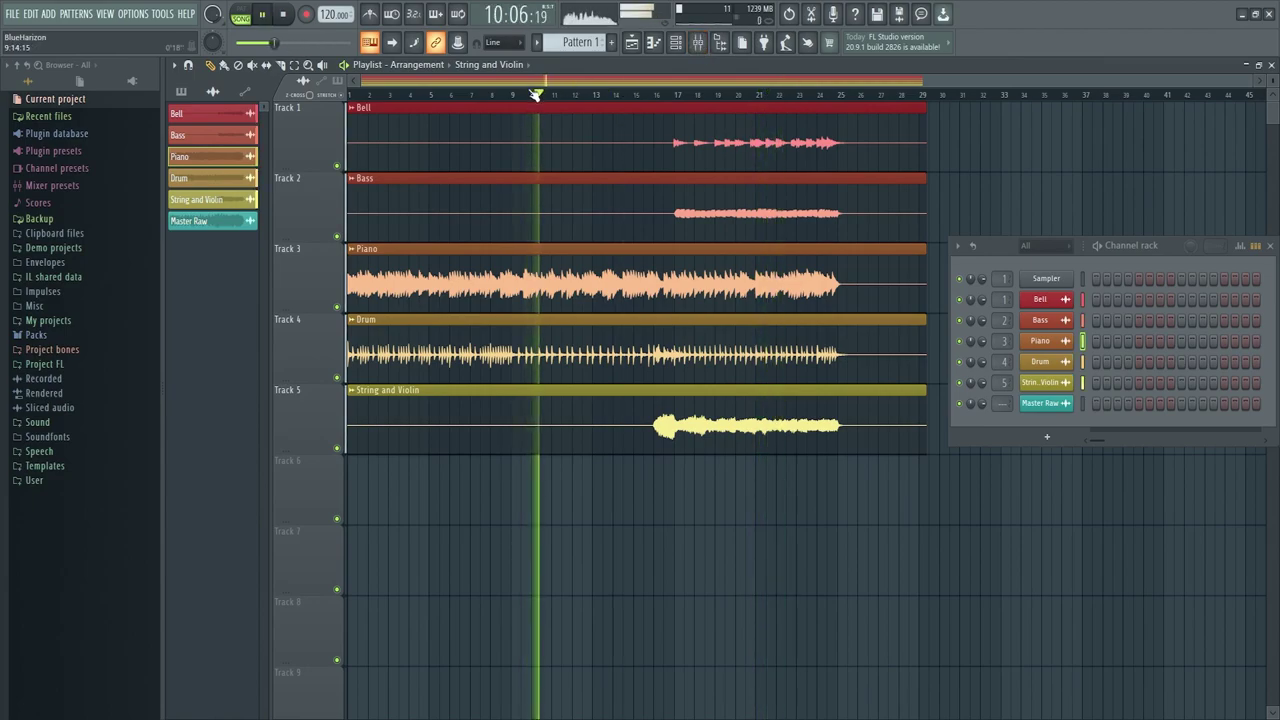
{"action": "key", "text": "space"}
- Lower the middle band's drive to 5.5 in the Exciter of the piano's Neutron Pro on insert 3, and close the plugin
{"action": "left_click", "coordinate": [697, 42]}
{"action": "left_click", "coordinate": [279, 103]}
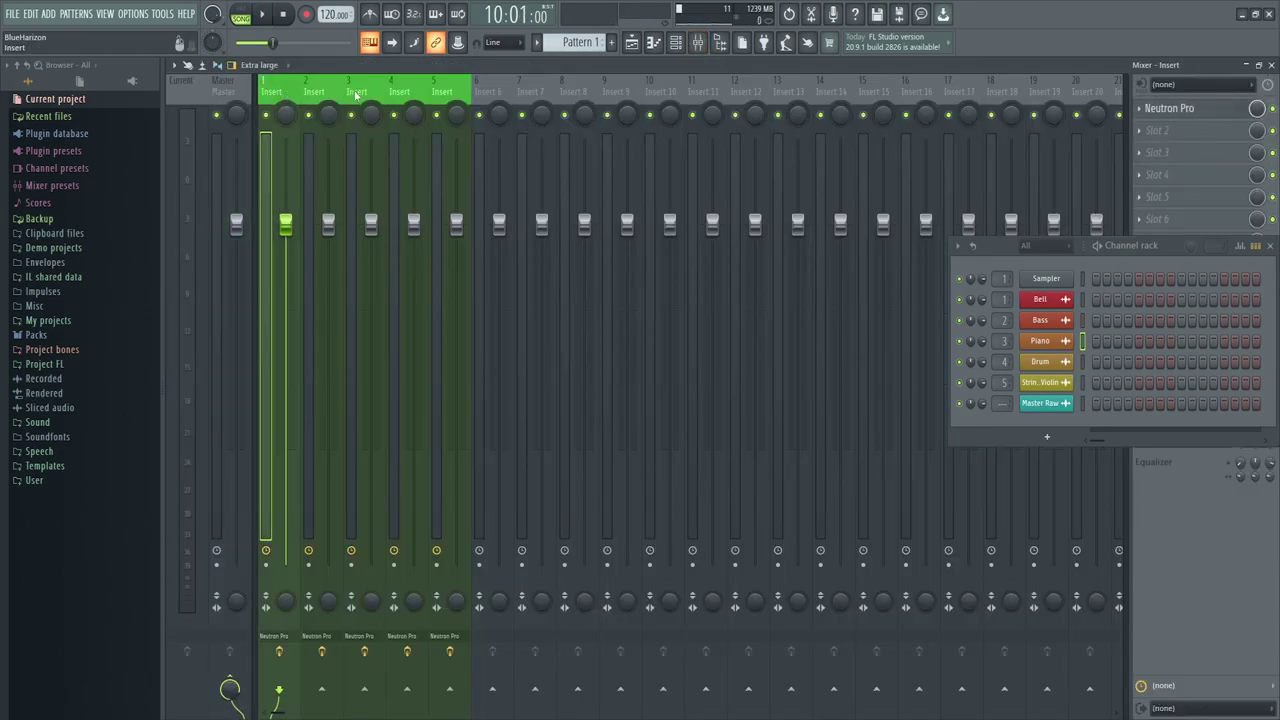
{"action": "left_click", "coordinate": [356, 95]}
{"action": "left_click", "coordinate": [1160, 107]}
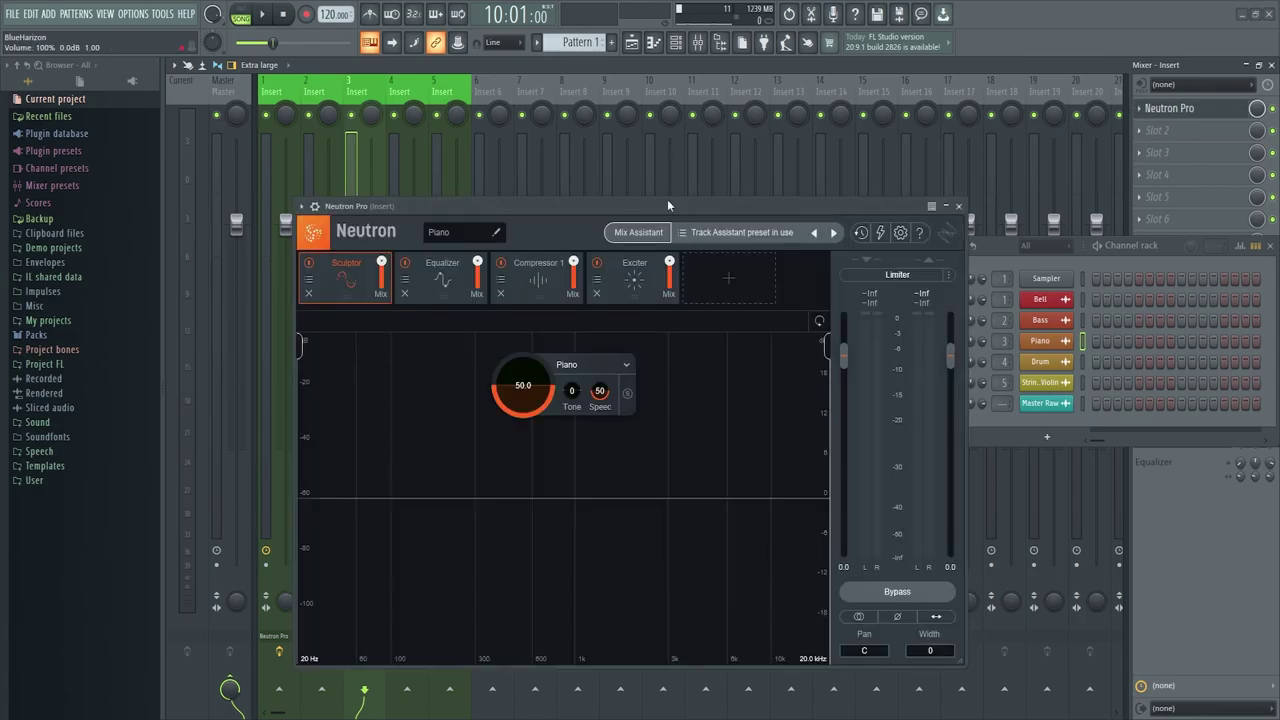
{"action": "left_click", "coordinate": [628, 285]}
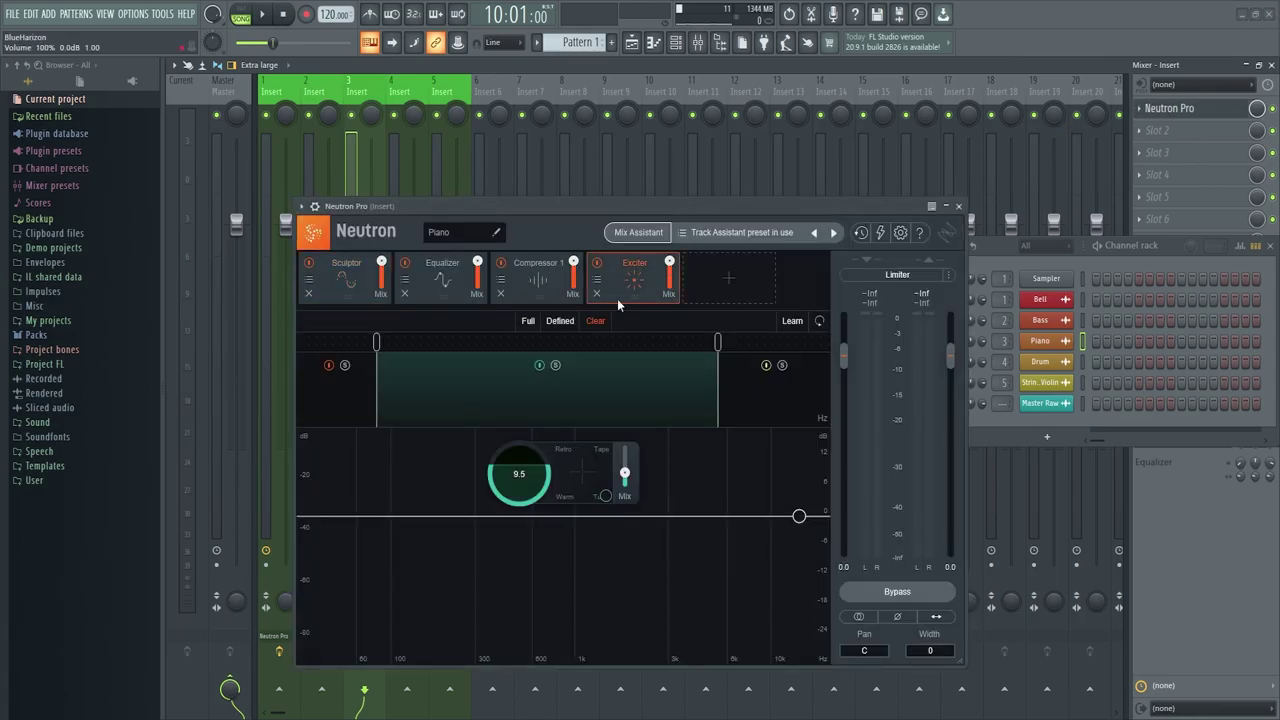
{"action": "left_click_drag", "start_coordinate": [531, 471], "coordinate": [539, 517]}
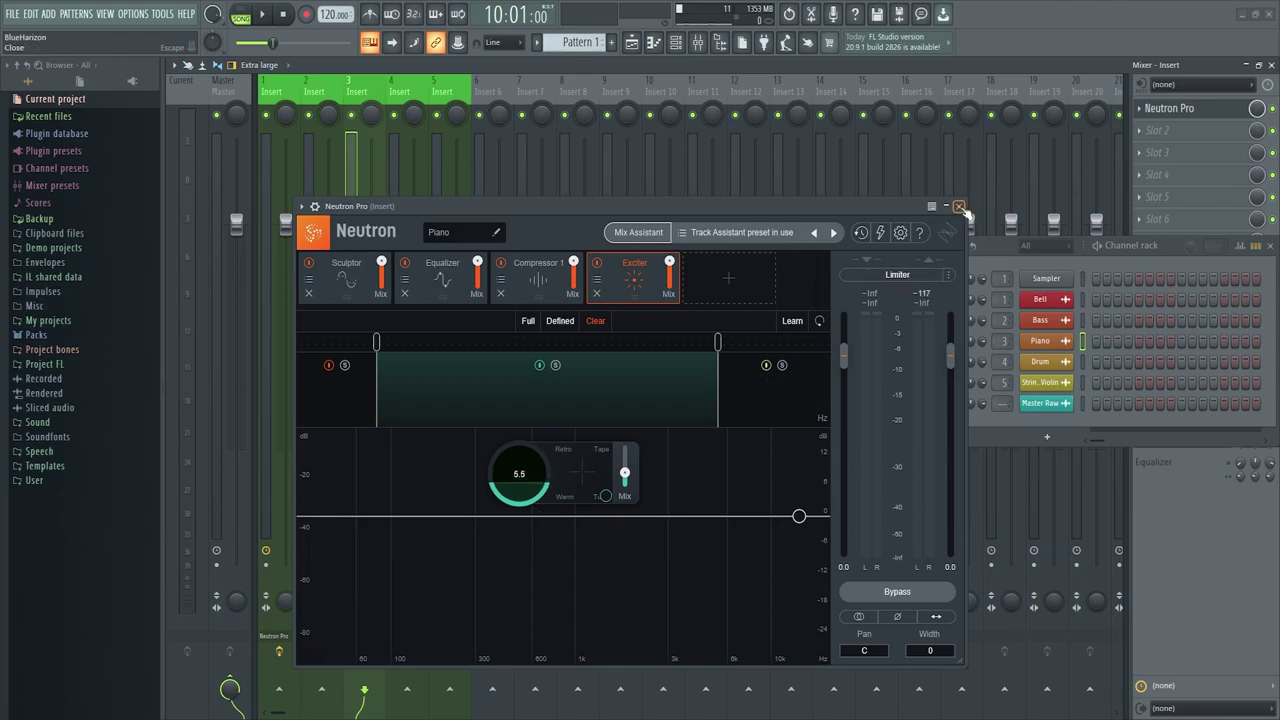
{"action": "left_click", "coordinate": [958, 206]}
- Play the playlist again from bar 10 to hear the piano with the reduced exciter drive
{"action": "left_click", "coordinate": [648, 42]}
{"action": "key", "text": "space"}
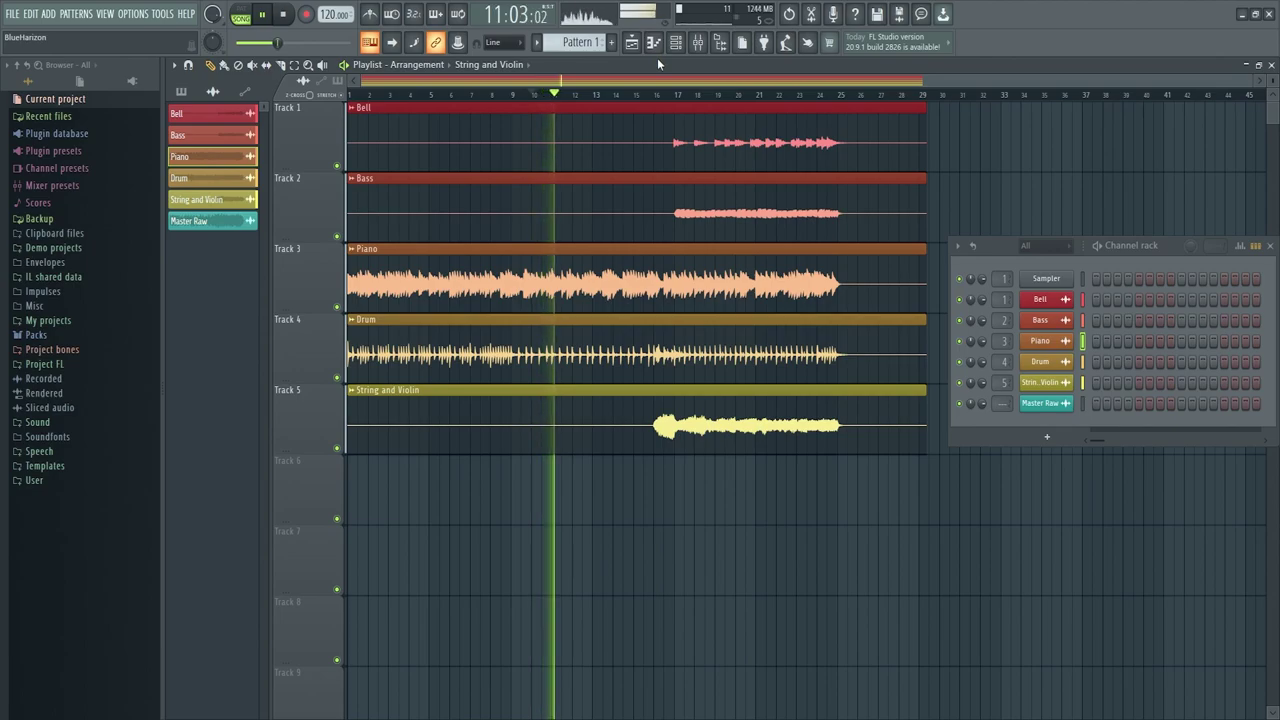
{"action": "key", "text": "space"}
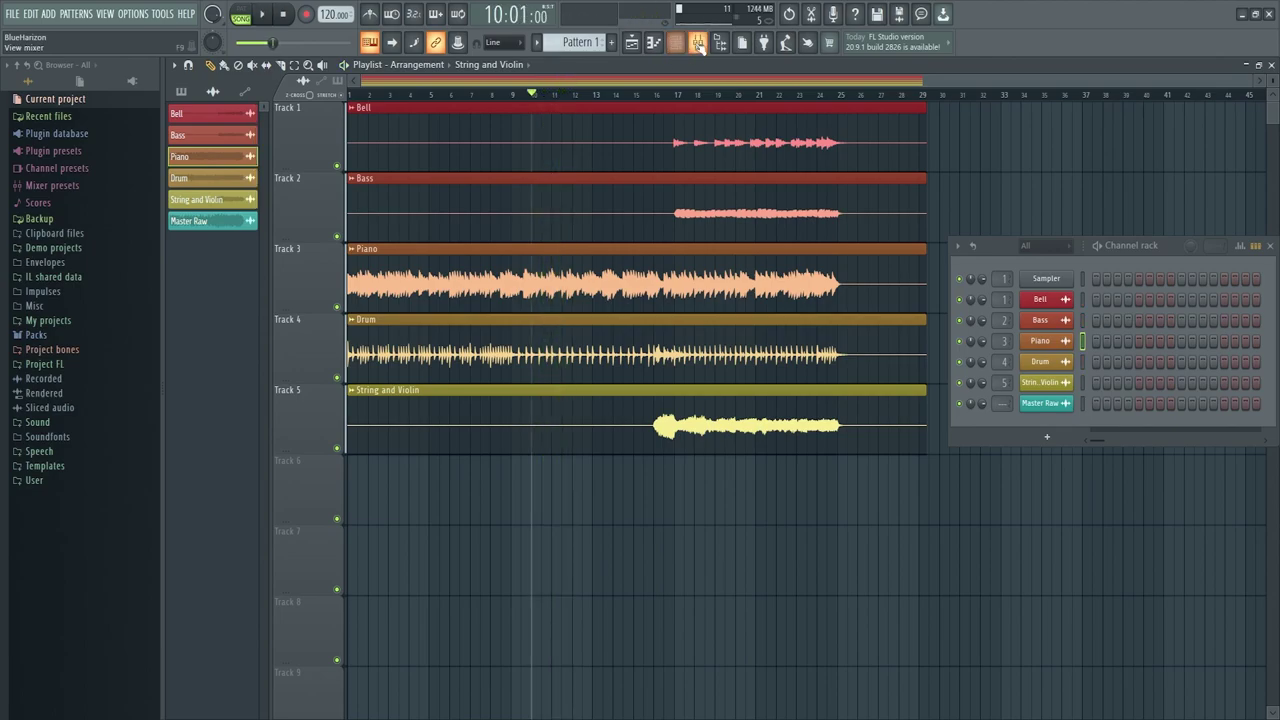
- Load Ozone Pro into effect slot 3 of the Master mixer track and reposition its window
{"action": "left_click", "coordinate": [697, 43]}
{"action": "left_click", "coordinate": [246, 91]}
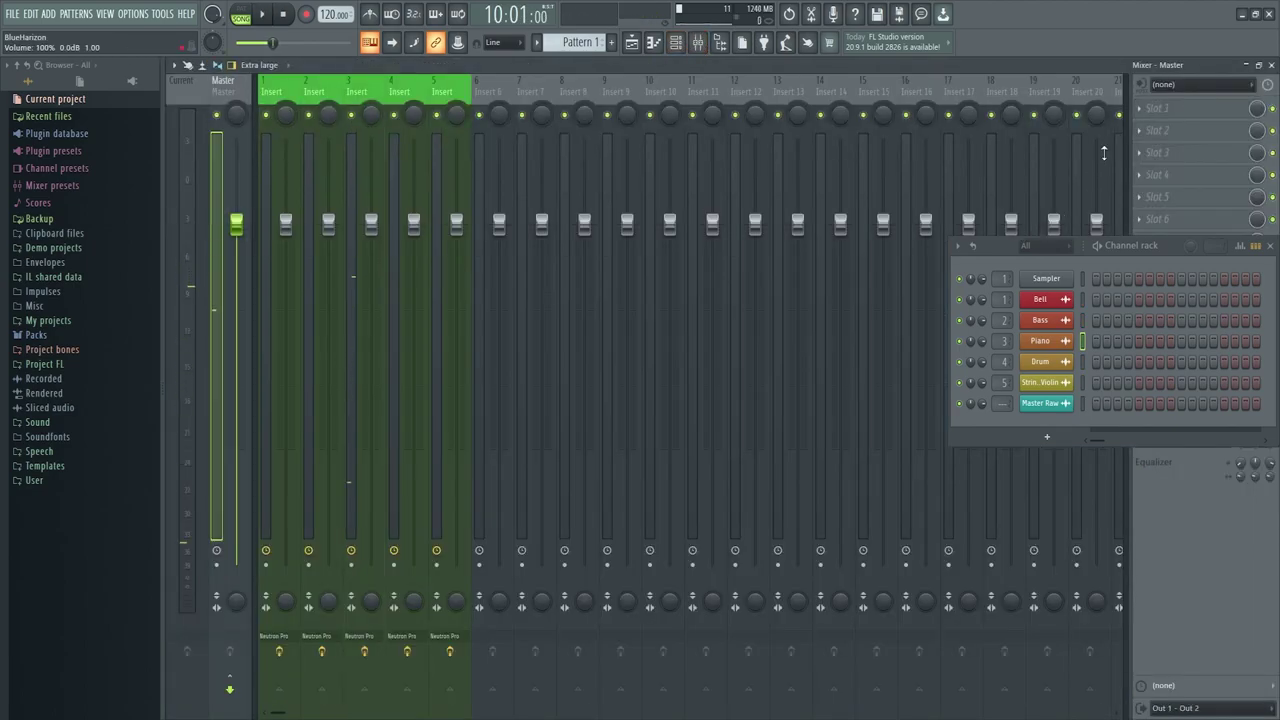
{"action": "left_click", "coordinate": [1169, 149]}
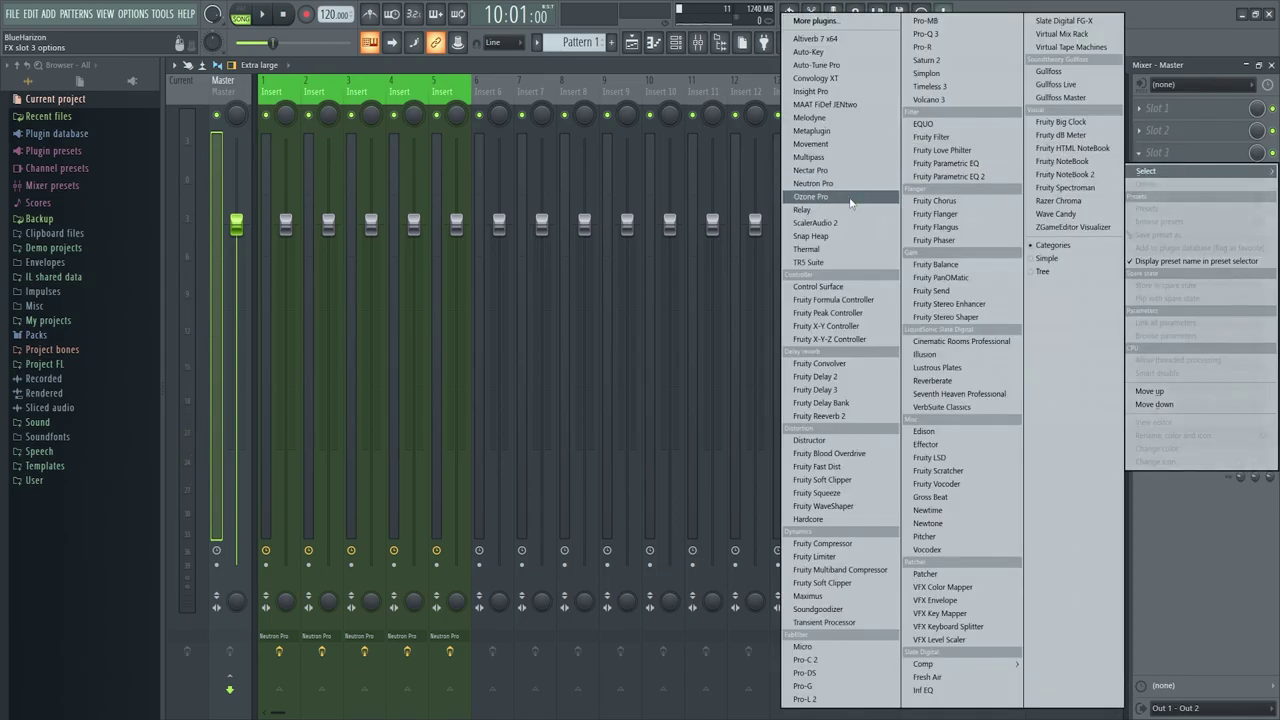
{"action": "left_click", "coordinate": [849, 196]}
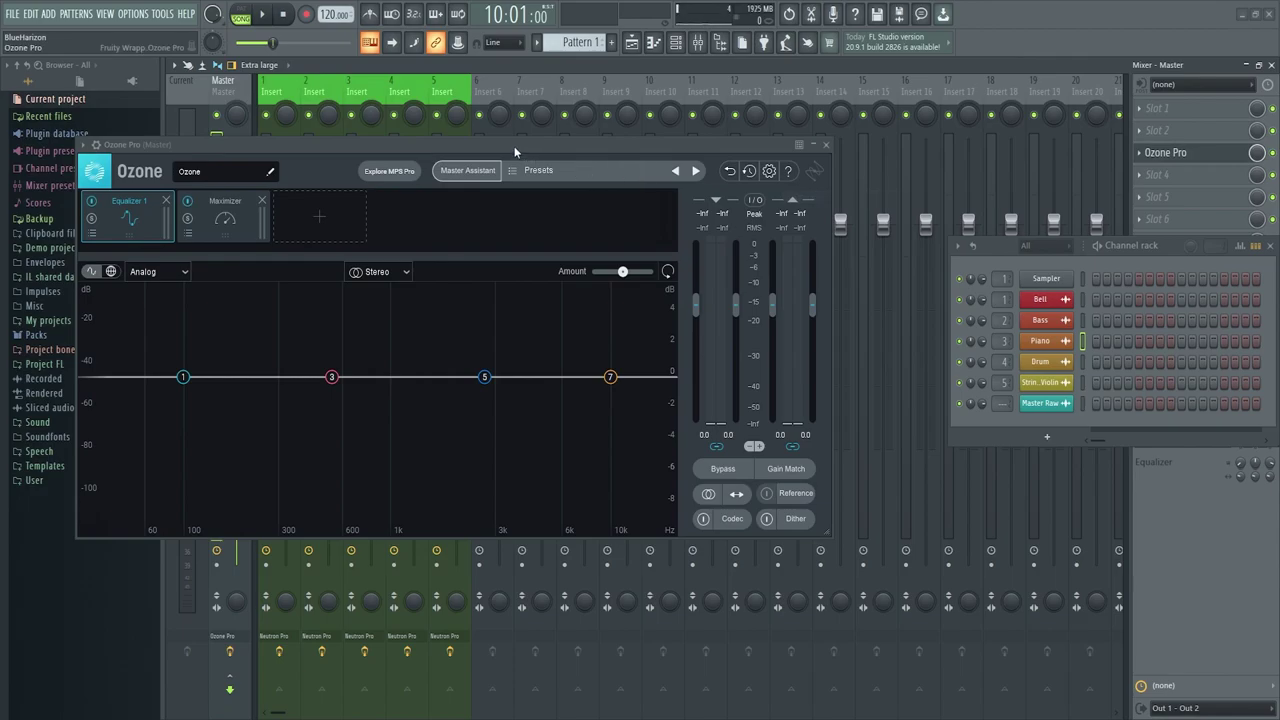
{"action": "left_click_drag", "start_coordinate": [515, 151], "coordinate": [687, 181]}
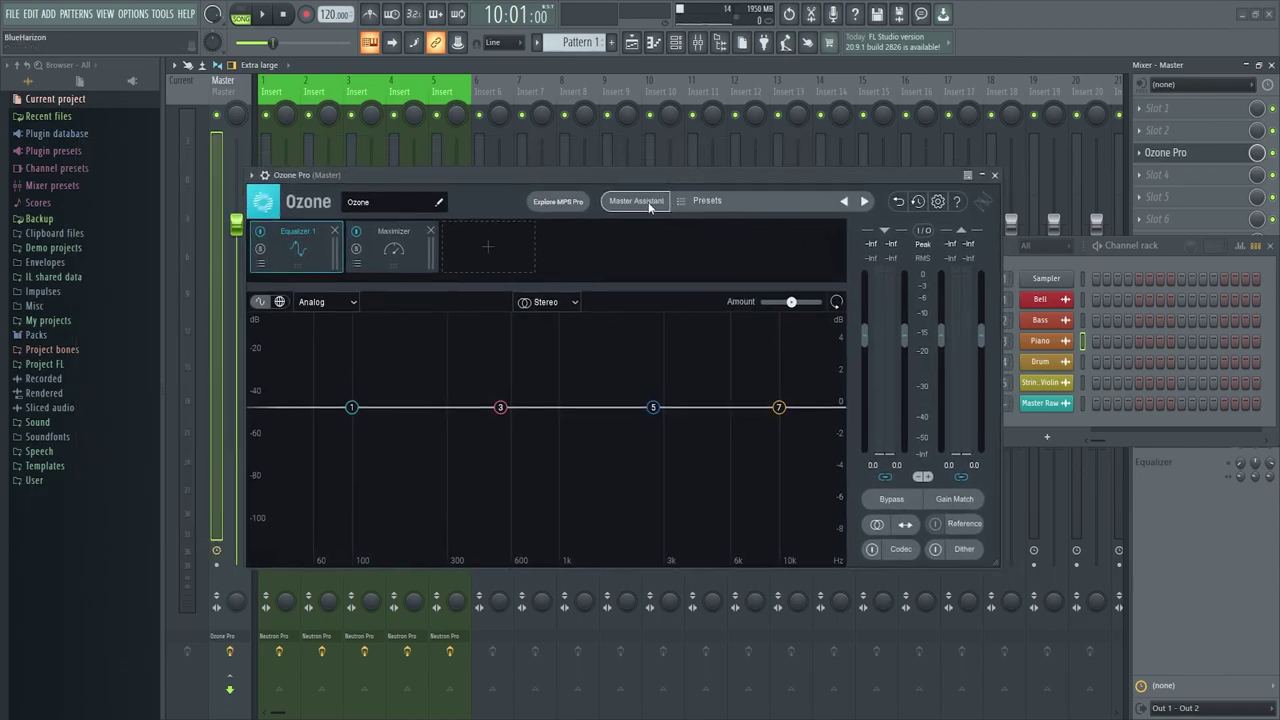
- Start Ozone's Master Assistant with Vintage modules, Manual loudness at Medium intensity and Streaming destination, and play the song for it
{"action": "left_click", "coordinate": [629, 206]}
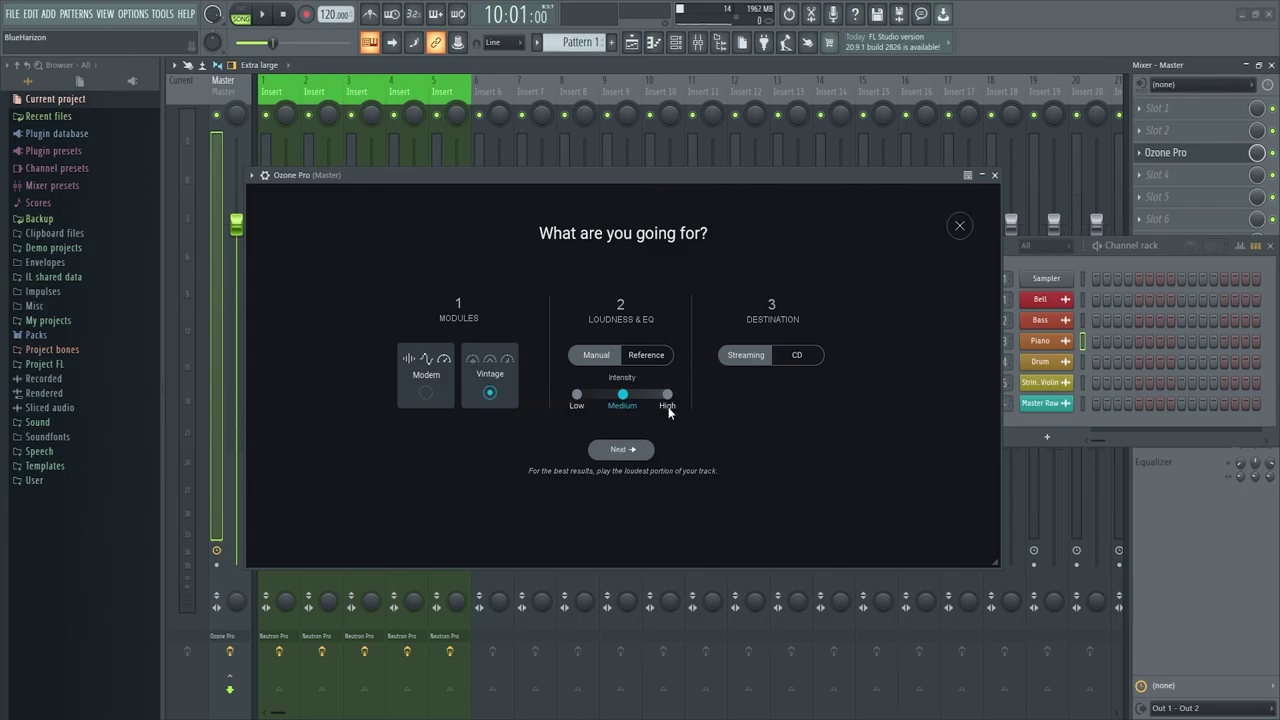
{"action": "left_click", "coordinate": [626, 450]}
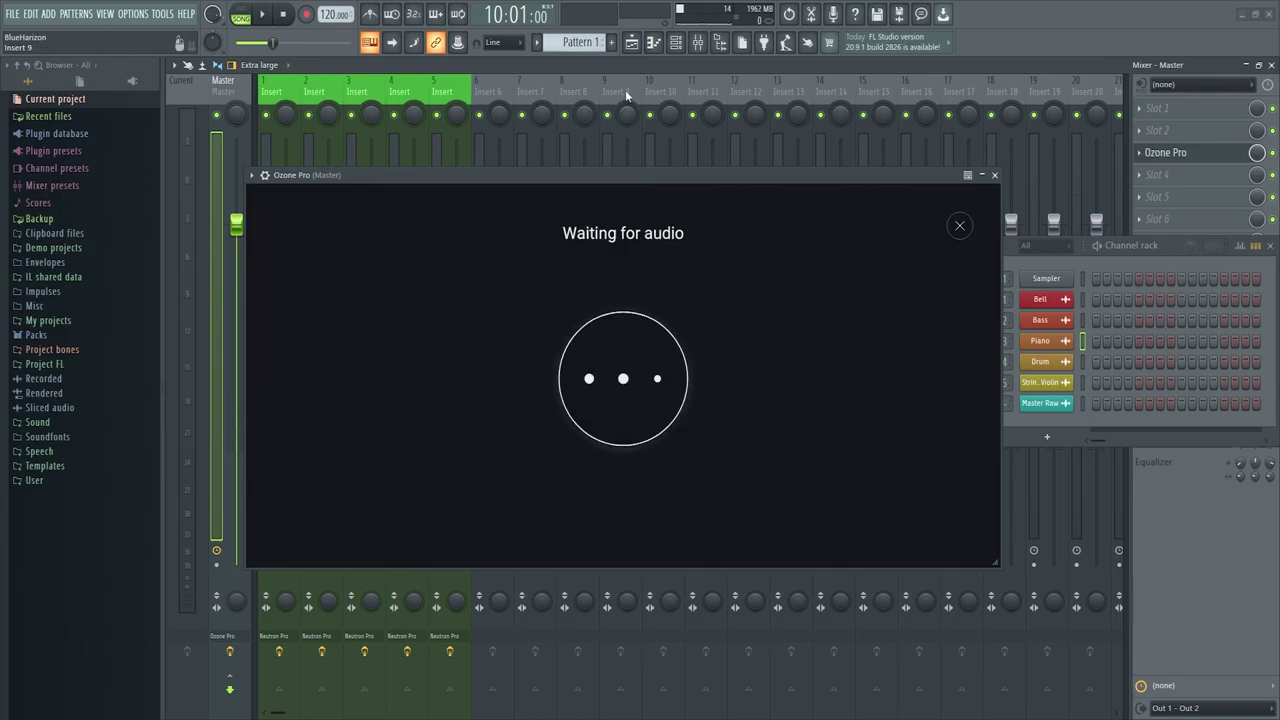
{"action": "key", "text": "space"}
- Move playback to about bar 16 in the playlist for Ozone's analysis, accept the Full tone at 100%, and stop playback
{"action": "left_click", "coordinate": [632, 42]}
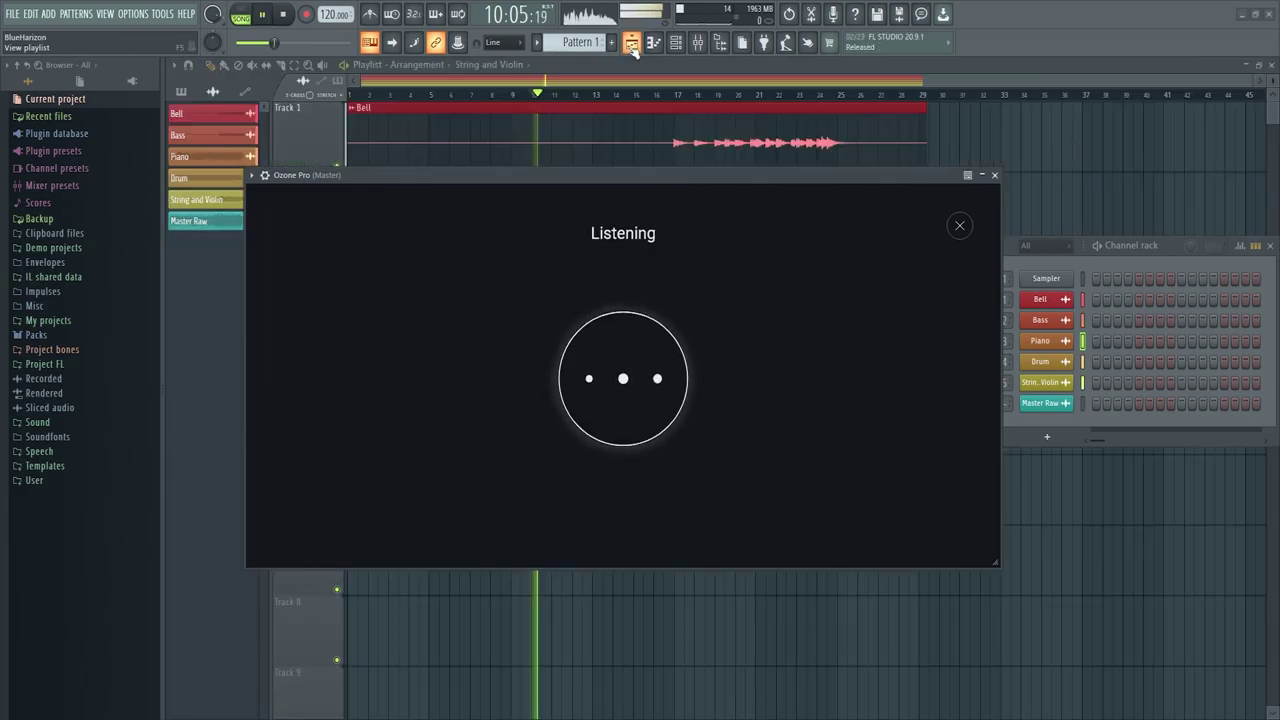
{"action": "left_click", "coordinate": [676, 94]}
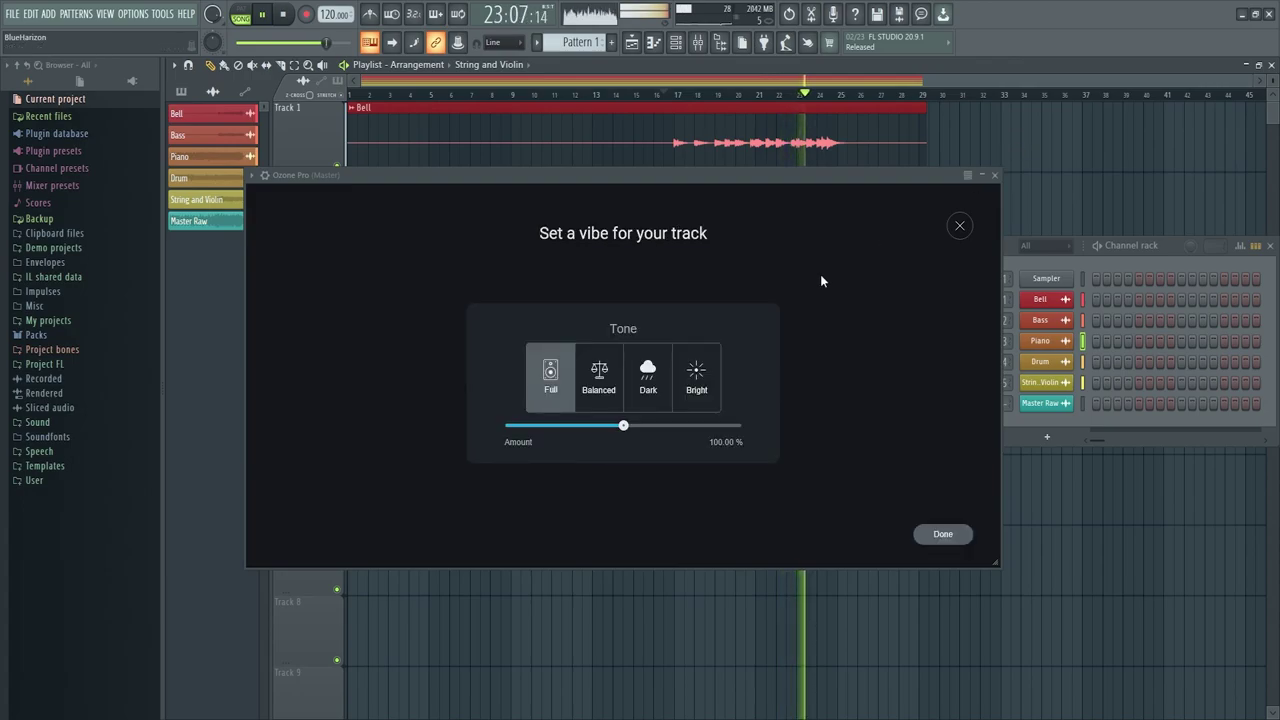
{"action": "left_click", "coordinate": [943, 534]}
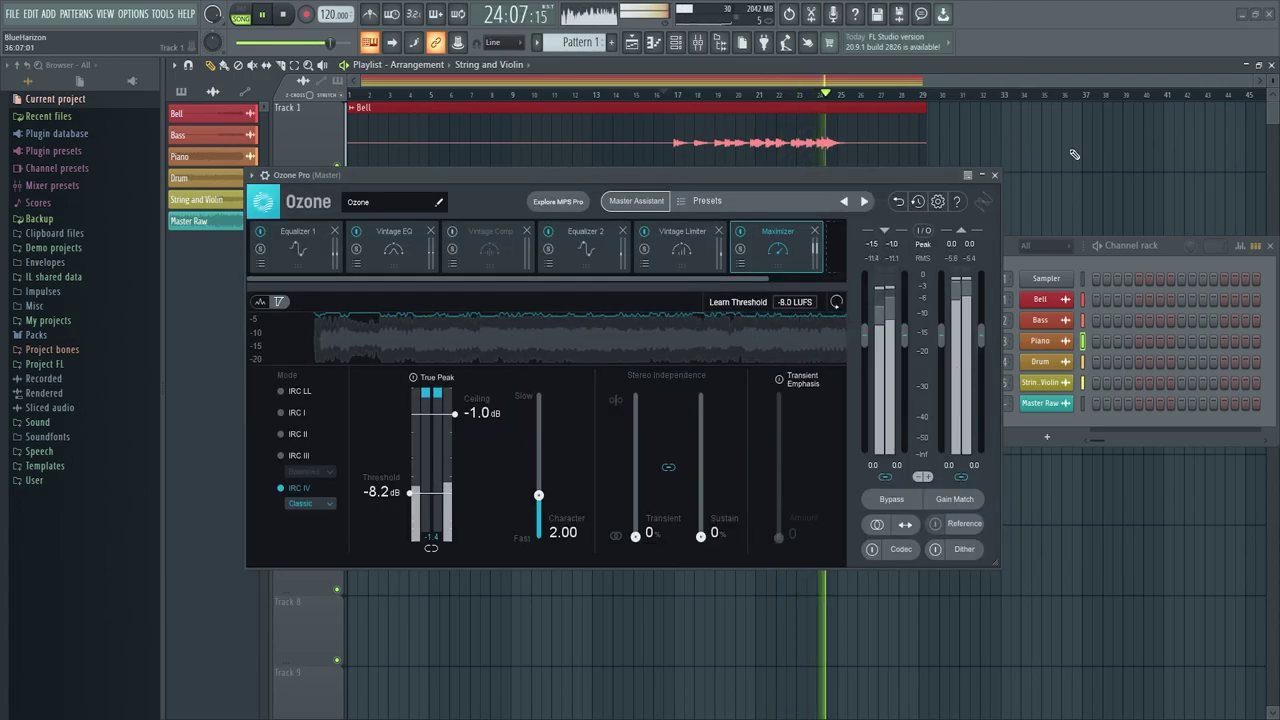
{"action": "key", "text": "space"}
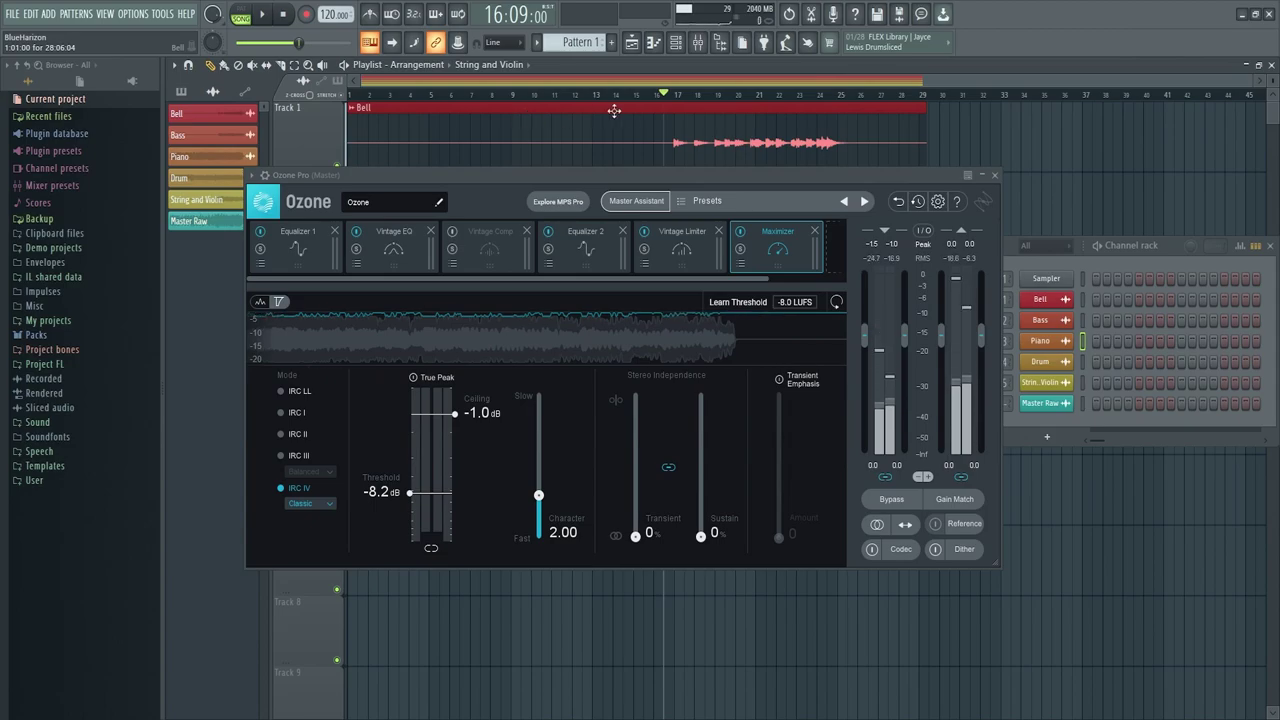
- Return the playback position to the song's start and add an Imager module after the Maximizer in Ozone's chain
{"action": "left_click_drag", "start_coordinate": [653, 104], "coordinate": [273, 103]}
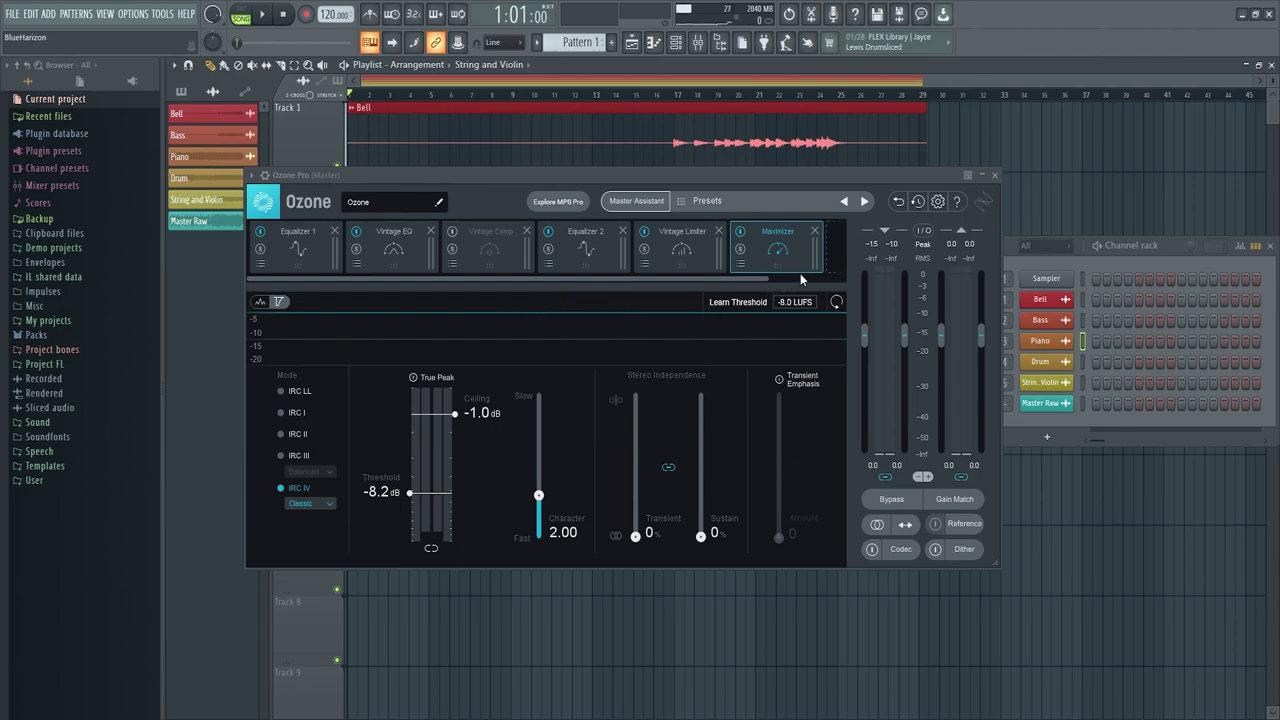
{"action": "left_click_drag", "start_coordinate": [736, 279], "coordinate": [779, 276]}
{"action": "left_click", "coordinate": [802, 243]}
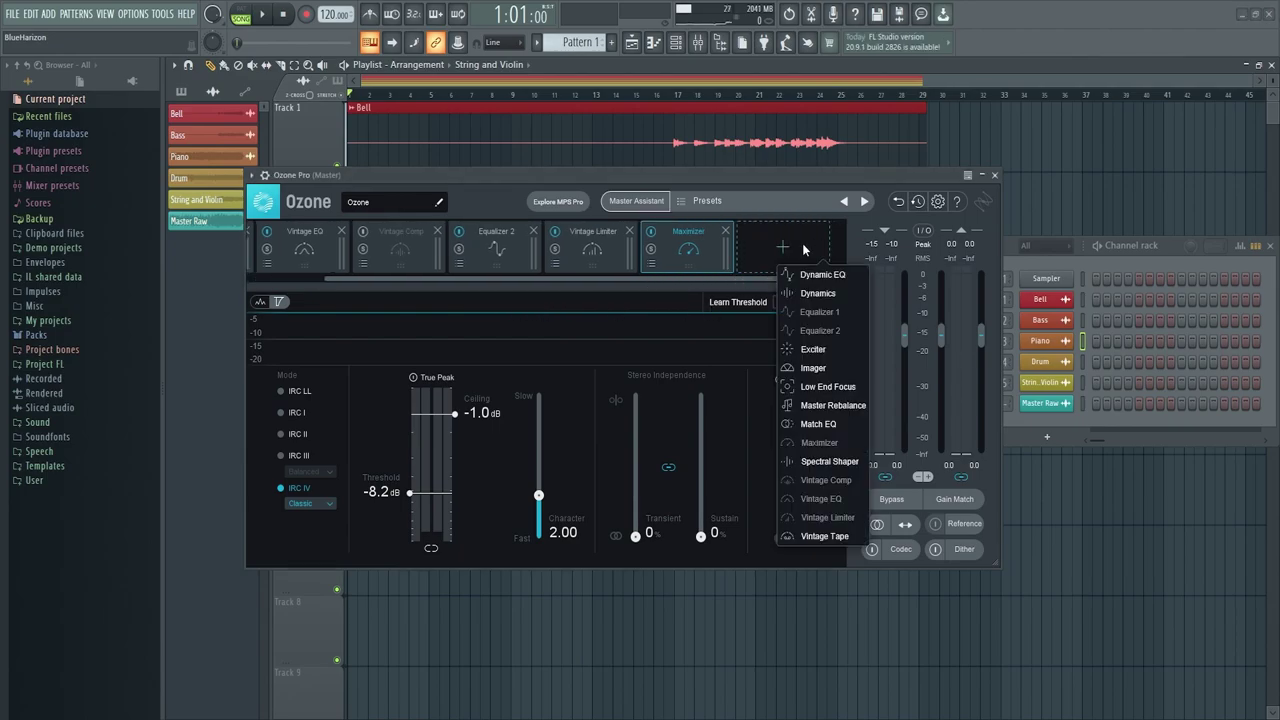
{"action": "left_click", "coordinate": [834, 370]}
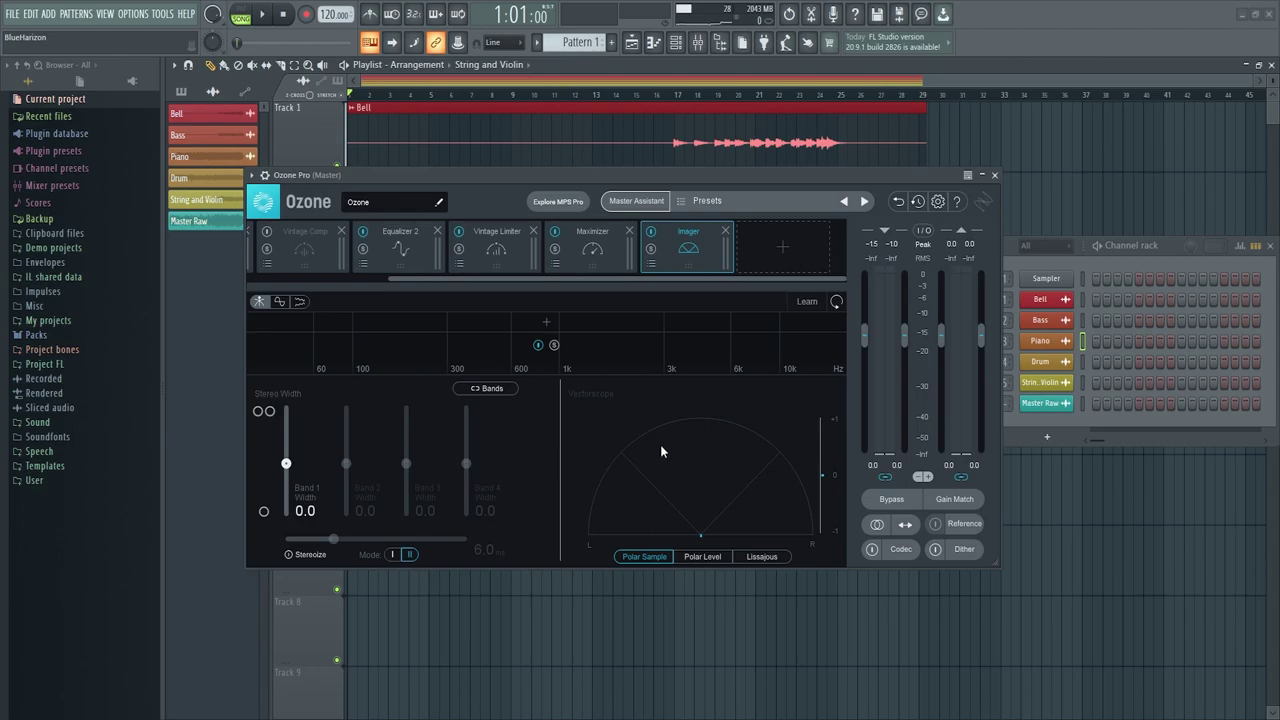
- Play the song from about bar 16 and set the Imager's Band 1 width to -20.3
{"action": "key", "text": "space"}
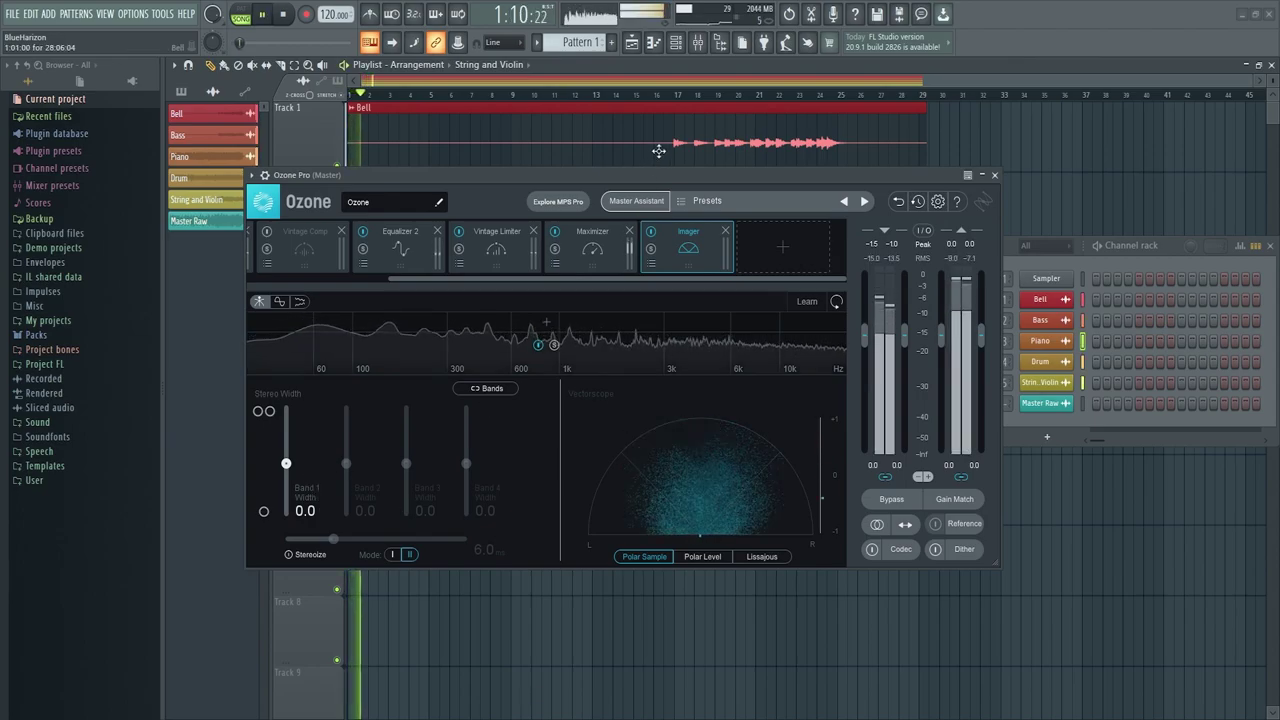
{"action": "left_click", "coordinate": [658, 104]}
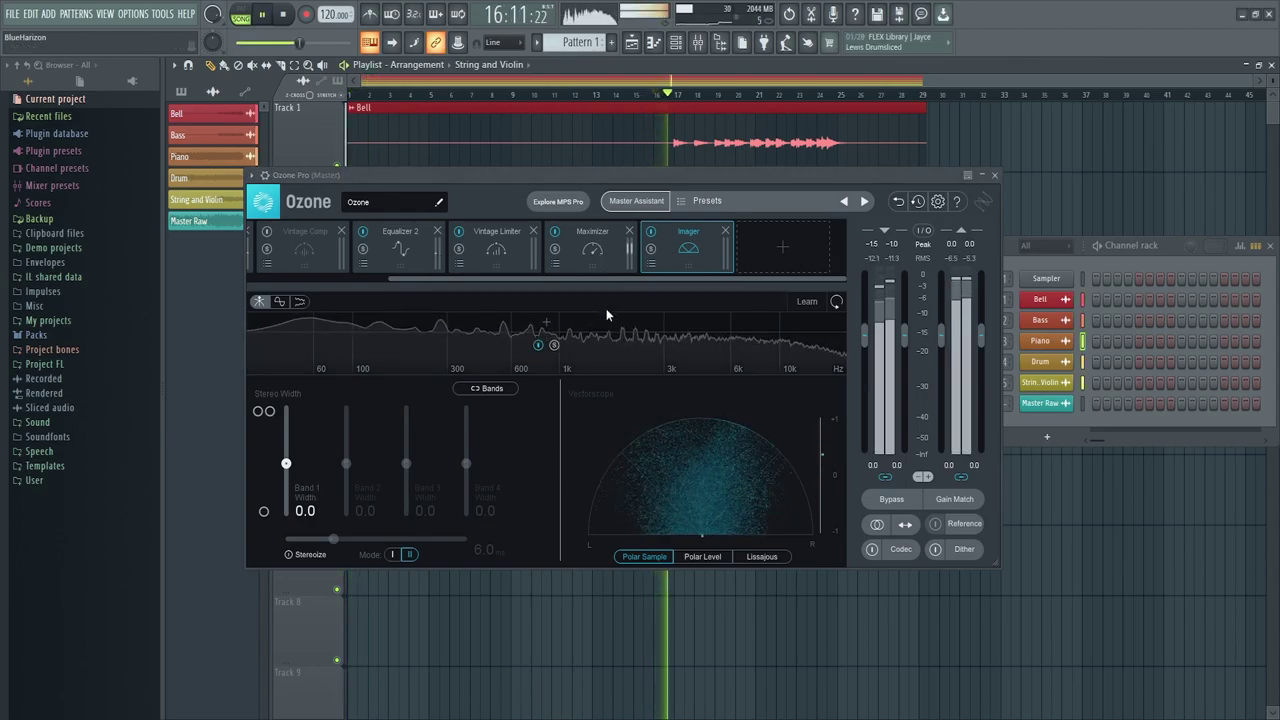
{"action": "left_click_drag", "start_coordinate": [286, 463], "coordinate": [286, 473]}
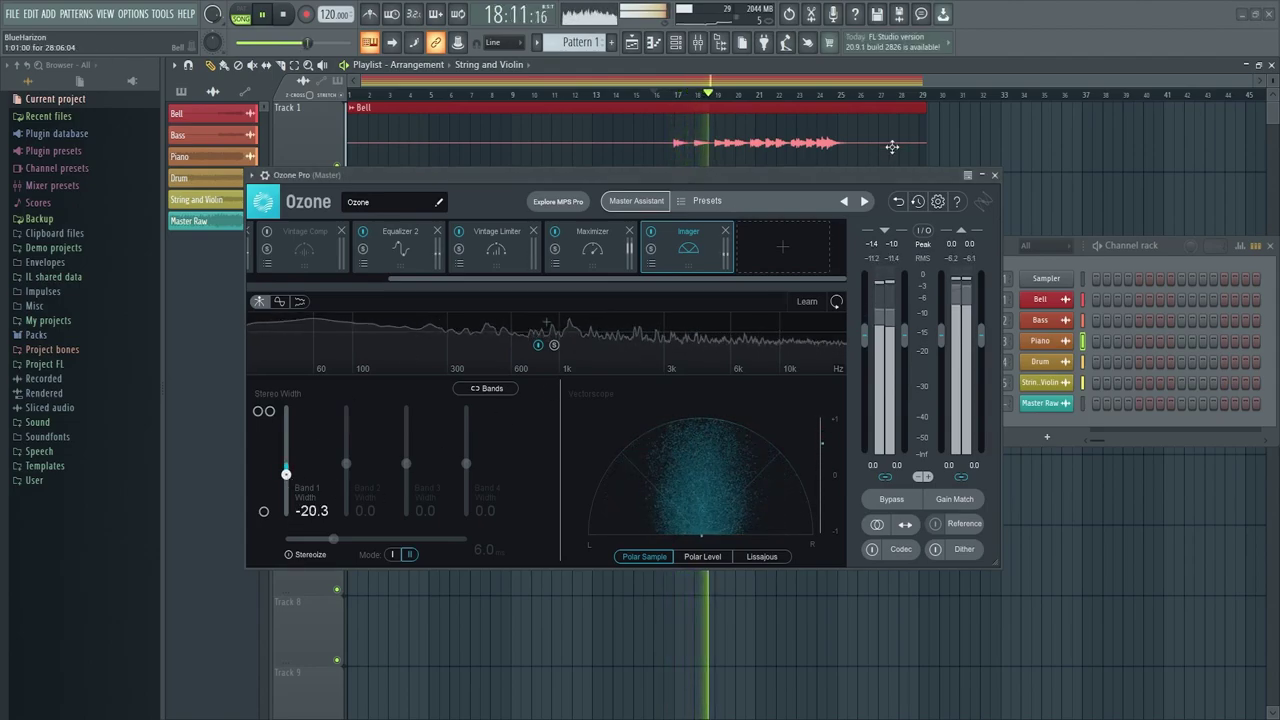
{"action": "key", "text": "space"}
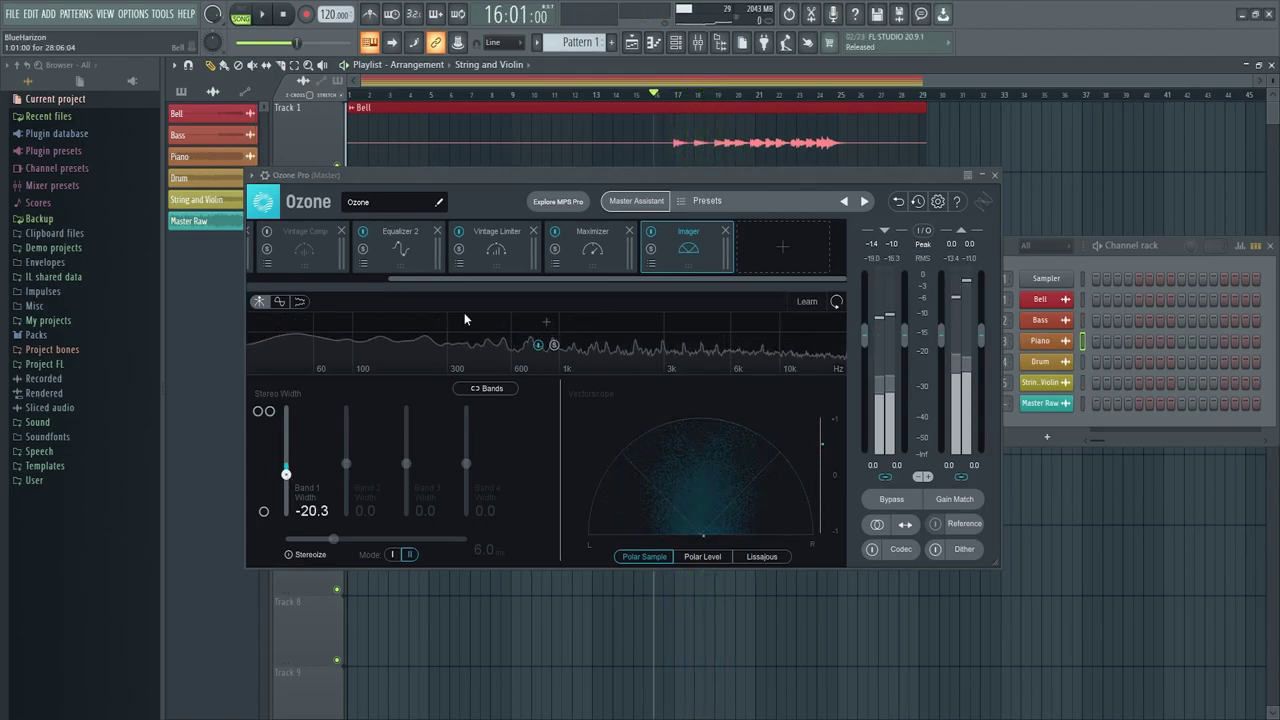
- Split the Imager into four frequency bands and run Learn during playback to place the crossovers
{"action": "left_click", "coordinate": [423, 325]}
{"action": "left_click", "coordinate": [584, 322]}
{"action": "left_click", "coordinate": [668, 322]}
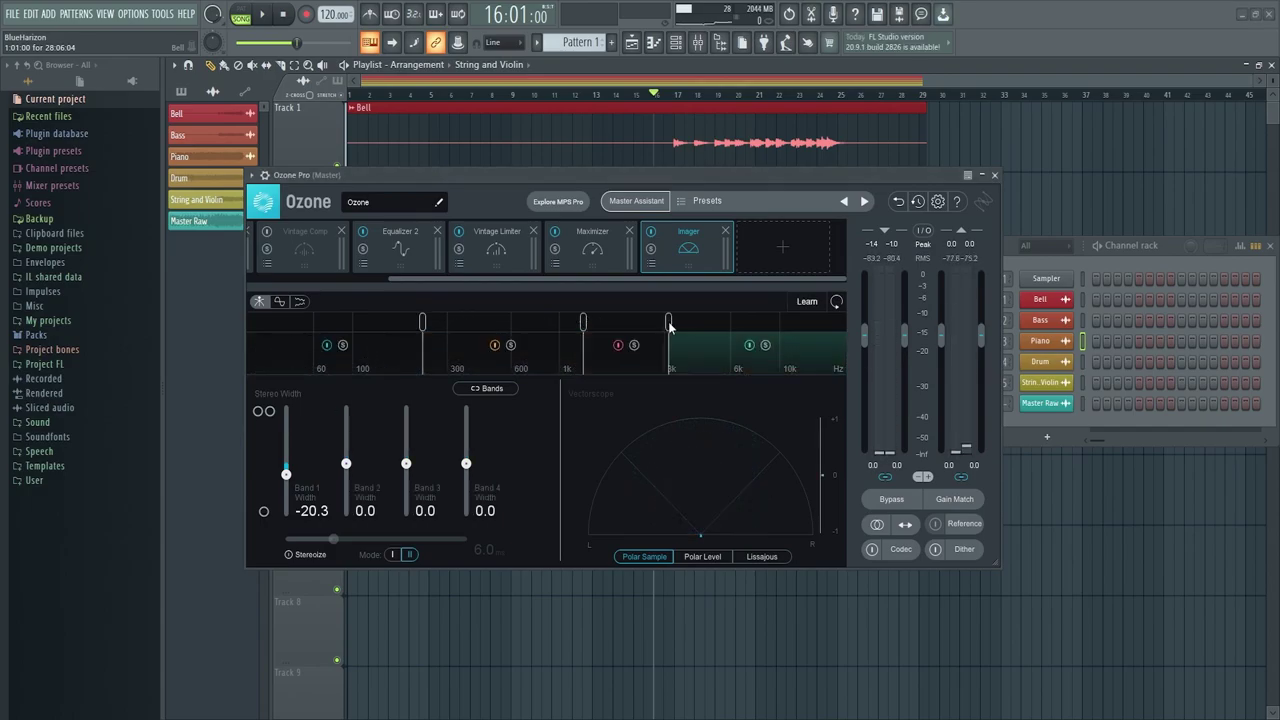
{"action": "key", "text": "space"}
{"action": "left_click", "coordinate": [807, 301]}
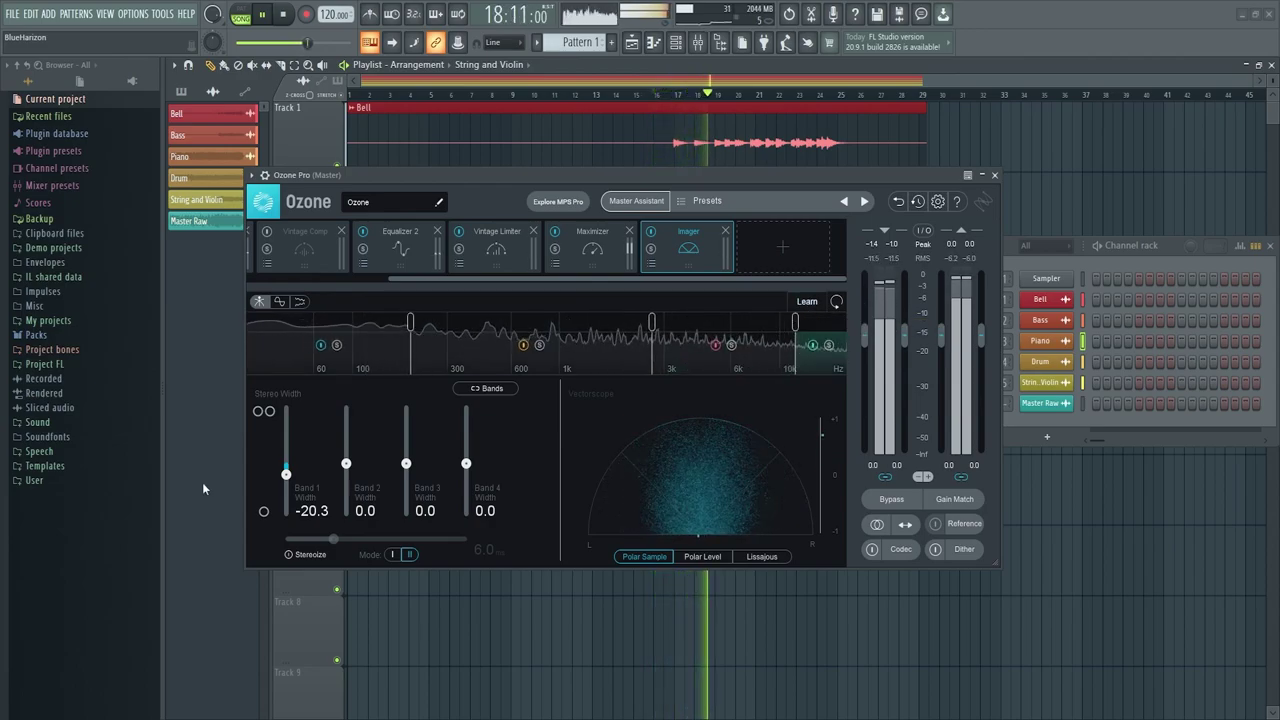
- Set the Imager's Band 1 to 4 widths to -100, -13.9, 17.7 and 15.2, and replay from about bar 16
{"action": "left_click_drag", "start_coordinate": [287, 474], "coordinate": [293, 563]}
{"action": "left_click_drag", "start_coordinate": [346, 464], "coordinate": [410, 457]}
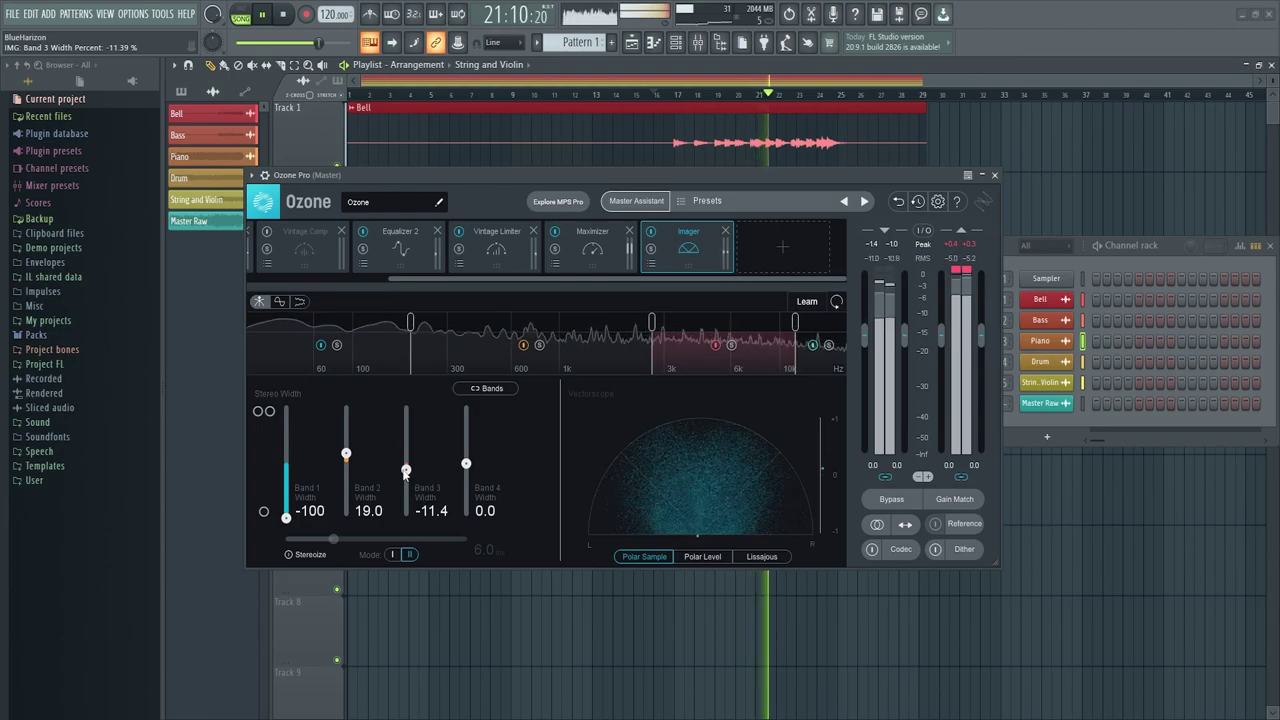
{"action": "left_click_drag", "start_coordinate": [406, 468], "coordinate": [406, 455]}
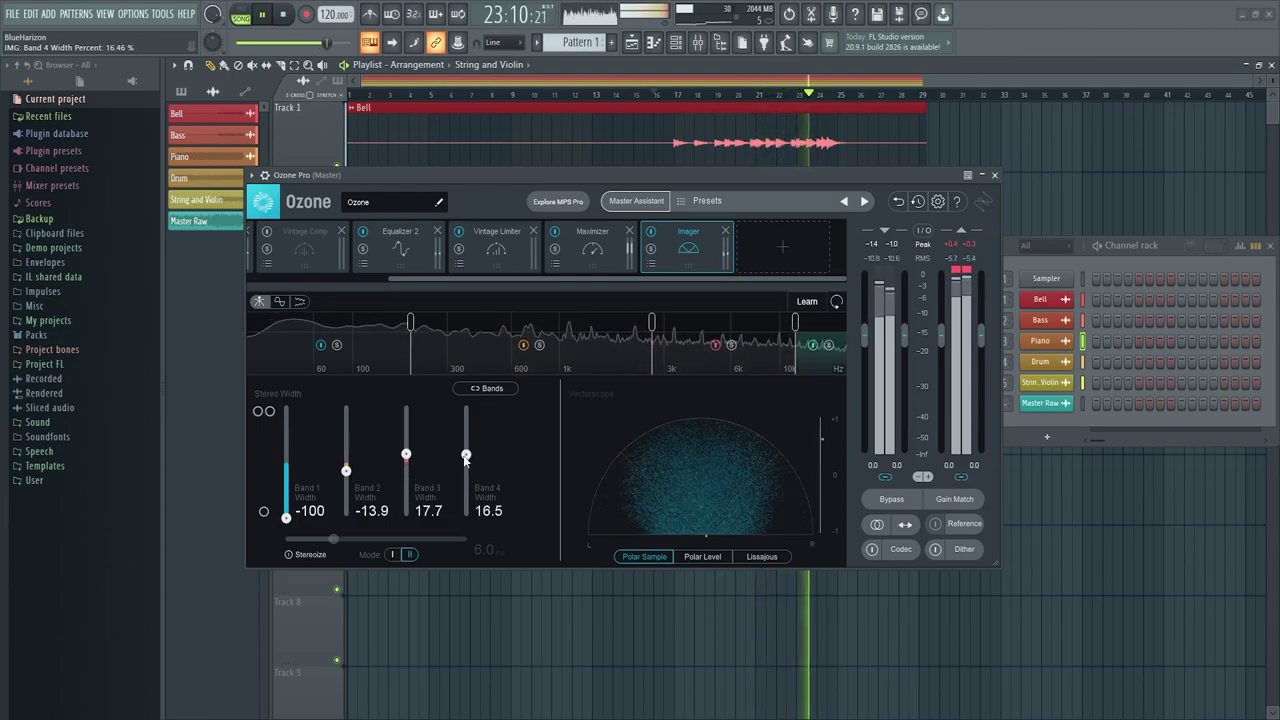
{"action": "left_click", "coordinate": [604, 97]}
{"action": "left_click", "coordinate": [667, 98]}
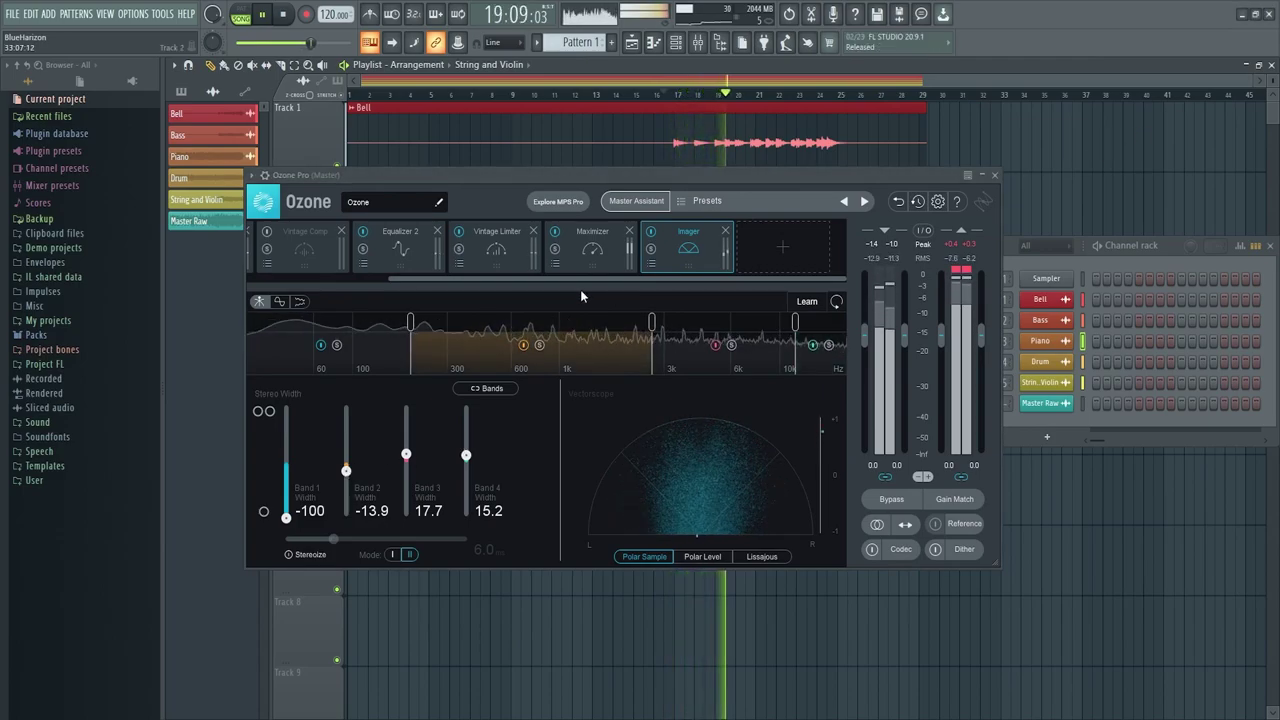
{"action": "key", "text": "space"}
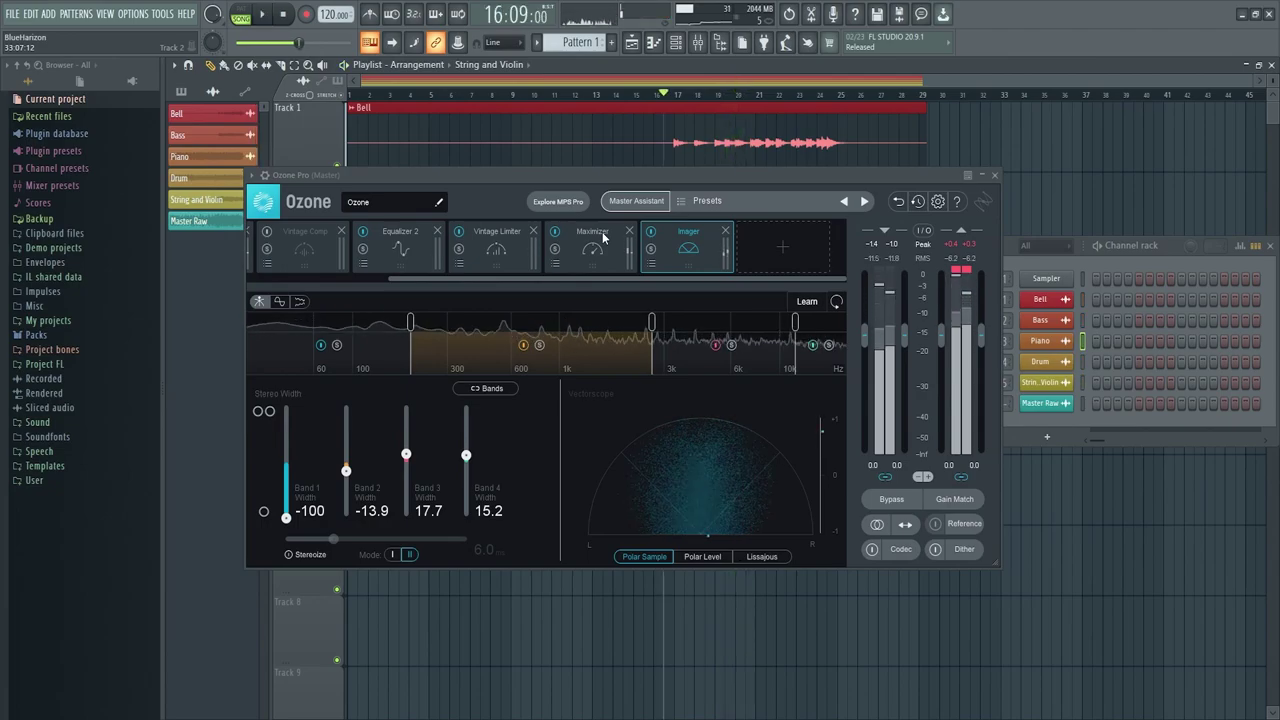
- Set the Maximizer's ceiling to 0.0 dB and enable True Peak during playback, and close Ozone
{"action": "left_click", "coordinate": [598, 240]}
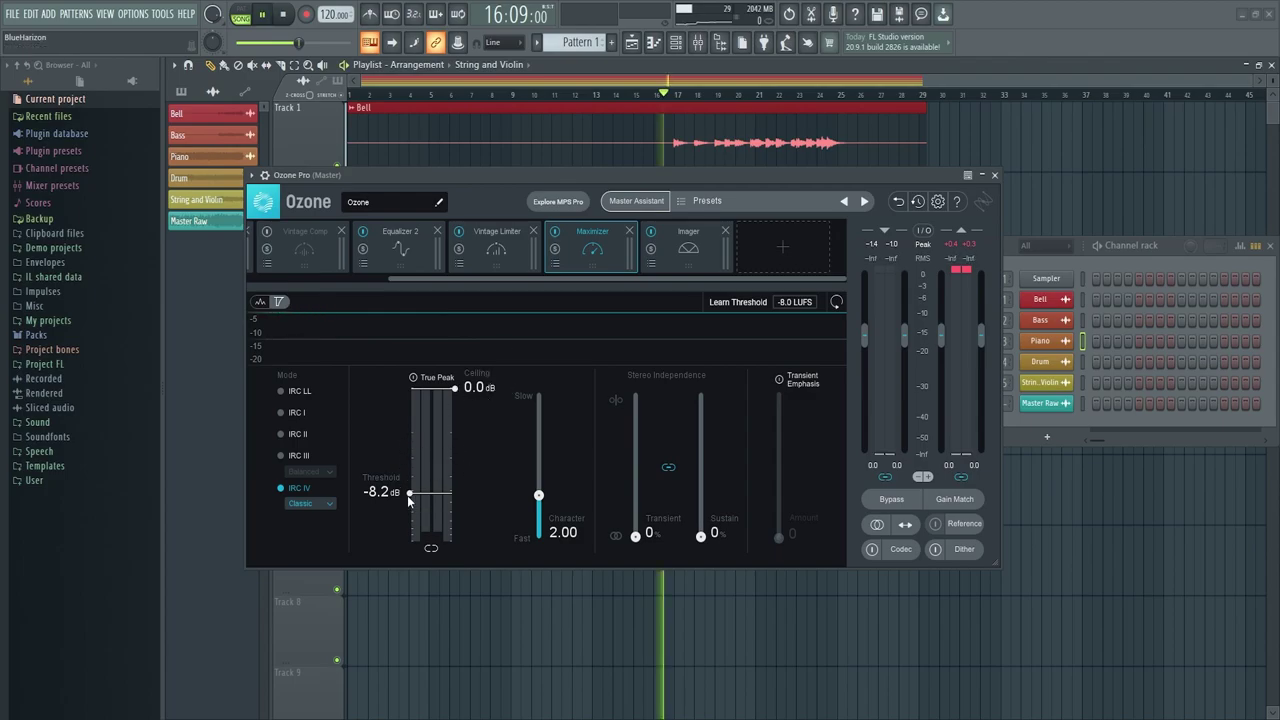
{"action": "key", "text": "space"}
{"action": "mouse_move", "coordinate": [409, 501]}
{"action": "left_mouse_down"}
{"action": "mouse_move", "coordinate": [414, 489]}
{"action": "mouse_move", "coordinate": [411, 500]}
{"action": "left_mouse_up"}
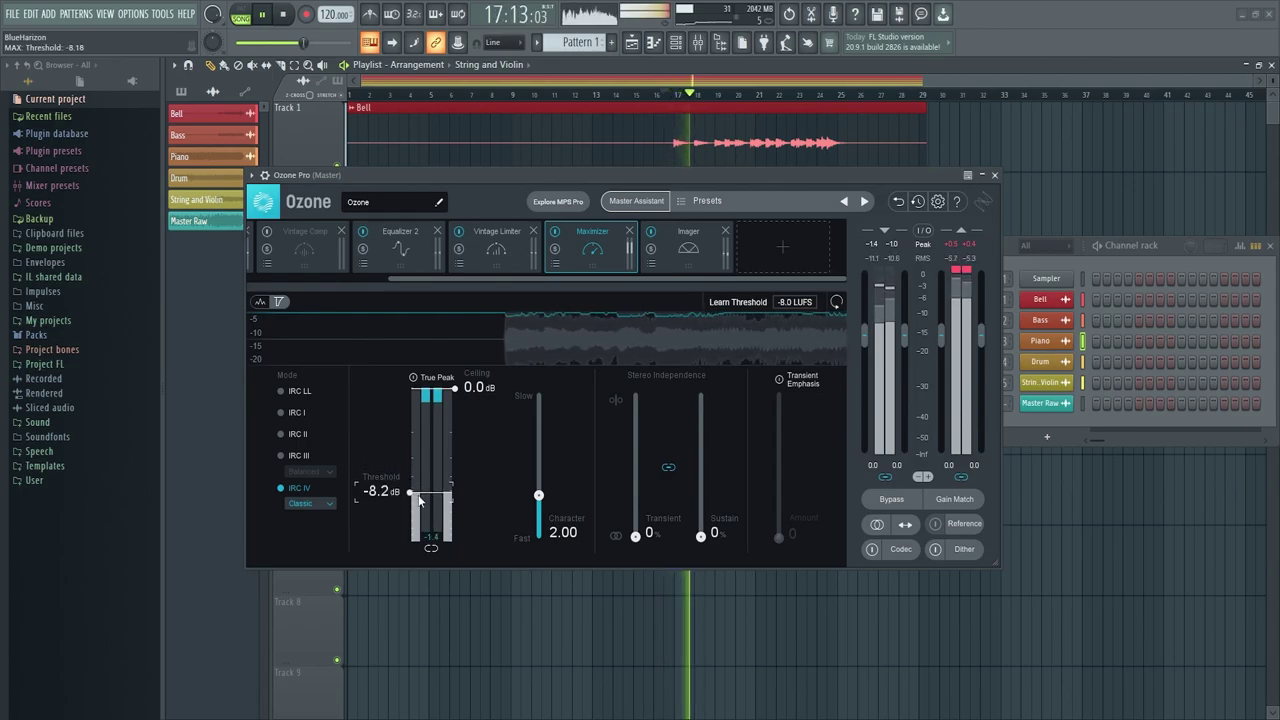
{"action": "left_click", "coordinate": [430, 377]}
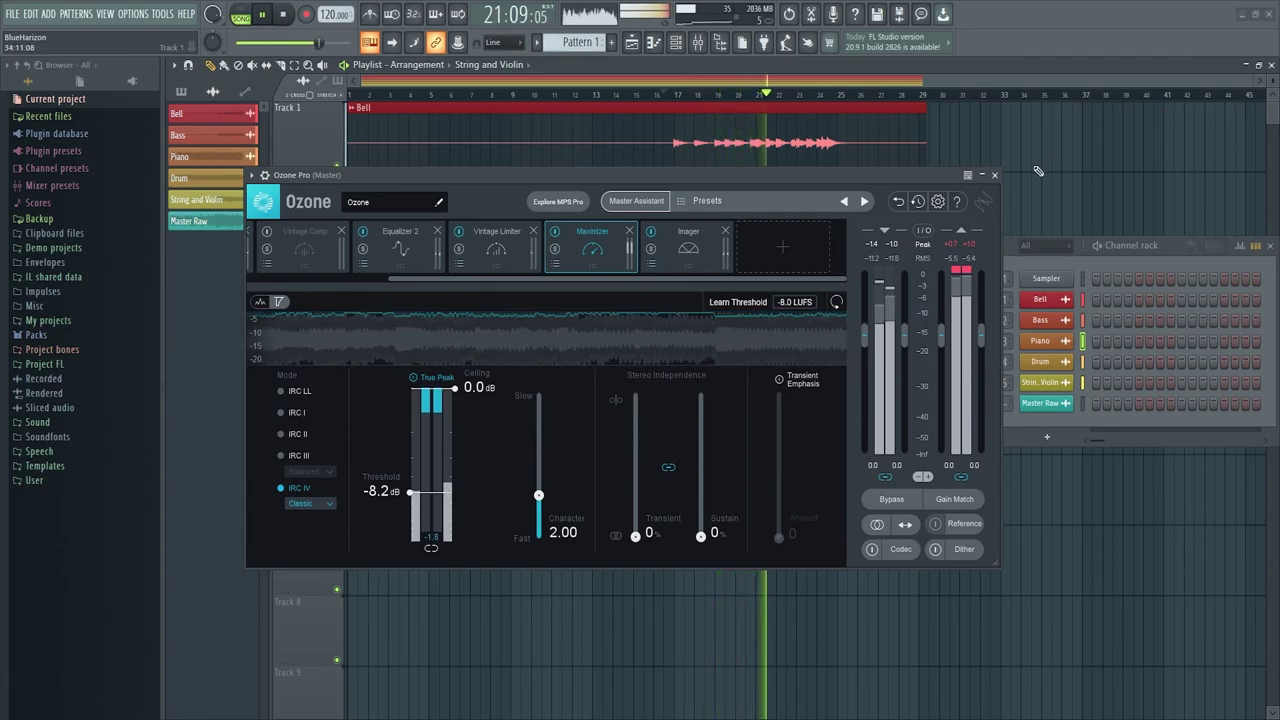
{"action": "left_click", "coordinate": [995, 175]}
{"action": "left_click", "coordinate": [632, 43]}
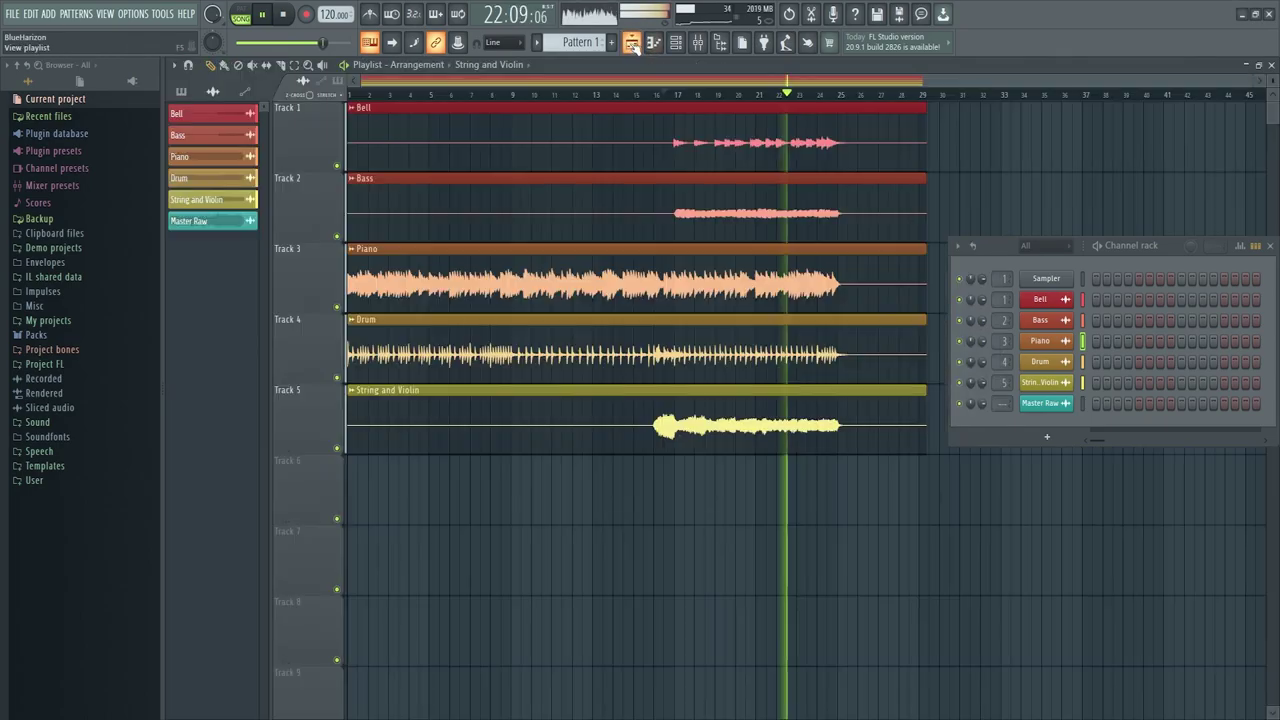
{"action": "key", "text": "space"}
- Place the Master Raw clip on playlist Track 7 from bar 1 and mute Tracks 1 to 5
{"action": "left_click", "coordinate": [665, 92]}
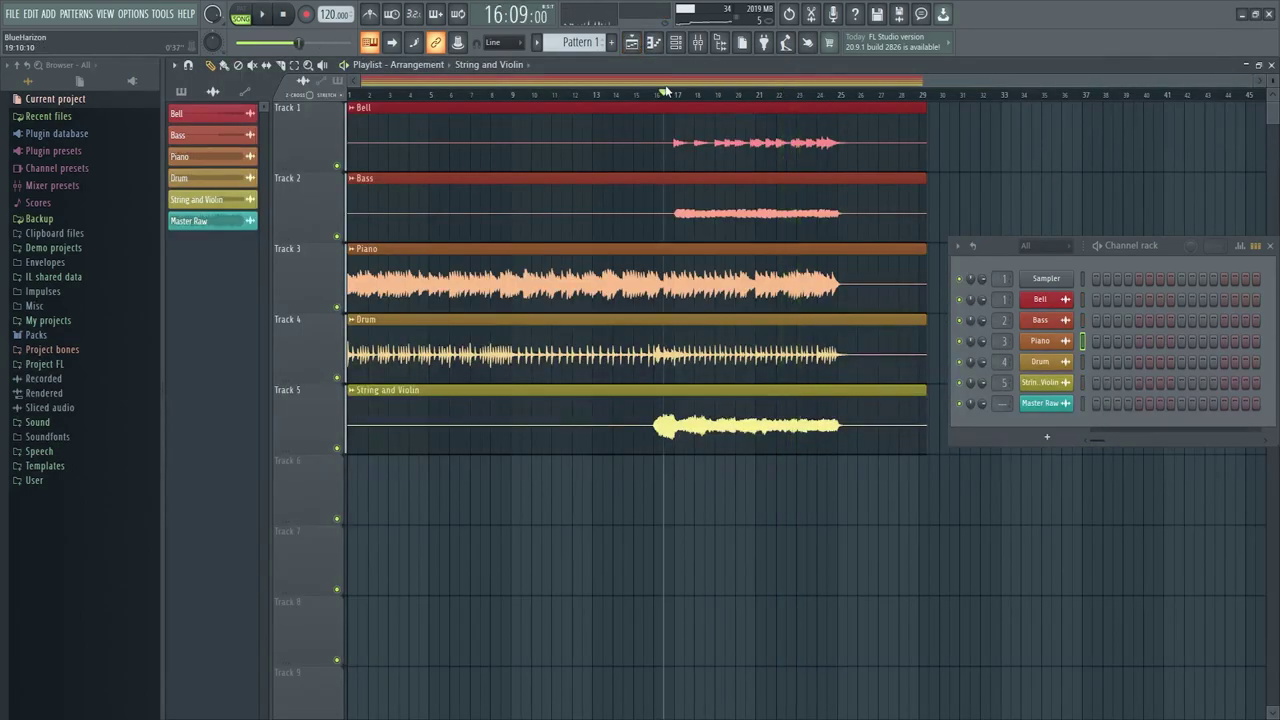
{"action": "left_click", "coordinate": [192, 222]}
{"action": "left_click_drag", "start_coordinate": [473, 541], "coordinate": [368, 538]}
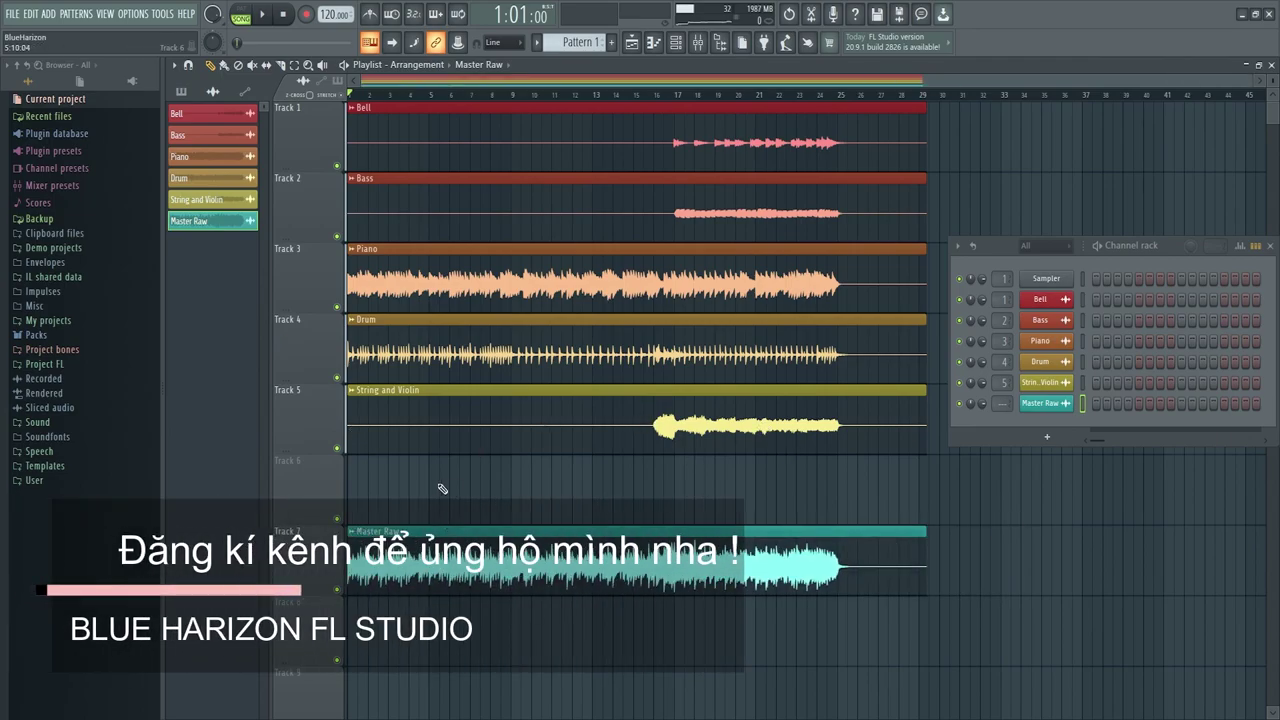
{"action": "left_click_drag", "start_coordinate": [345, 450], "coordinate": [338, 130]}
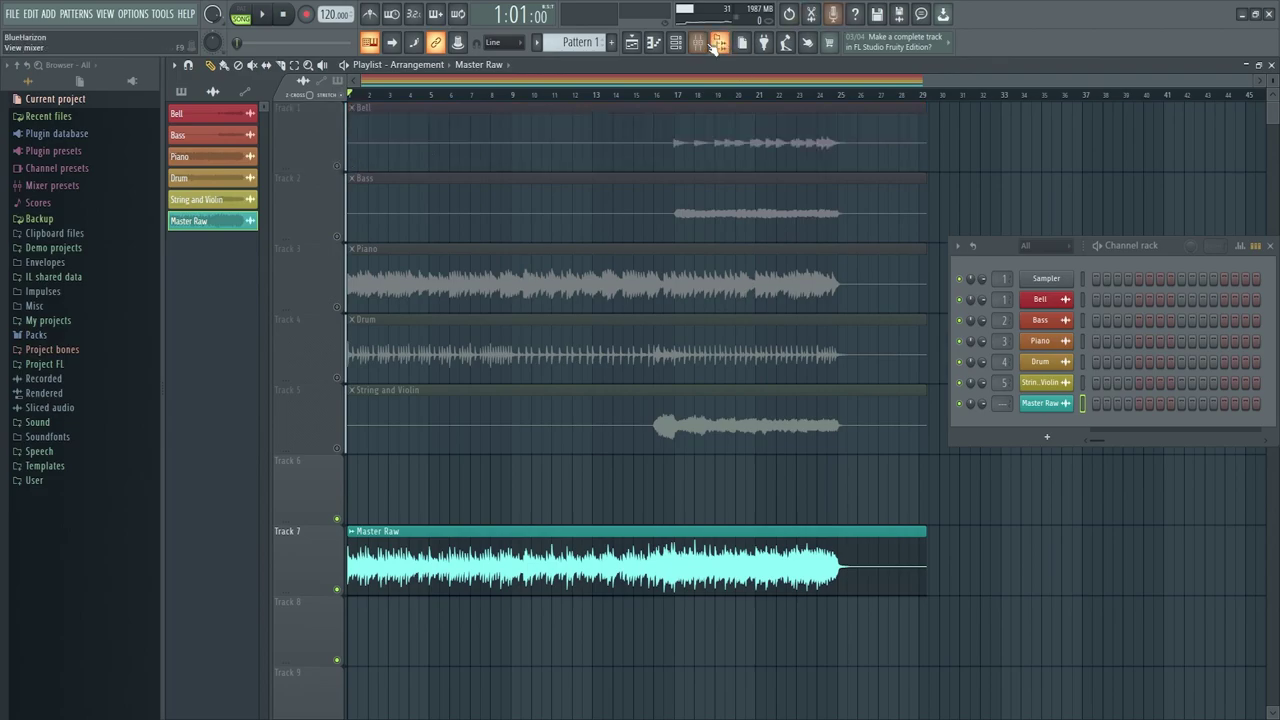
- Bypass Ozone Pro on the Master mixer track and play the Master Raw clip from the beginning
{"action": "left_click", "coordinate": [709, 44]}
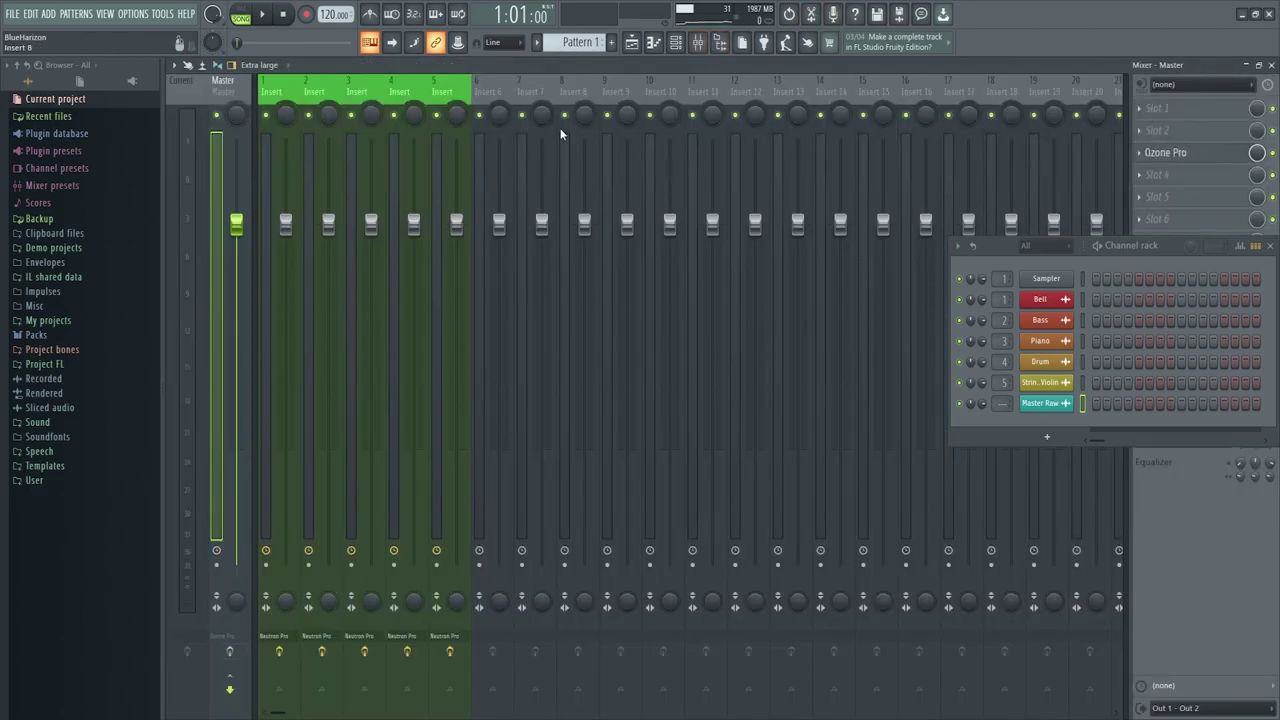
{"action": "left_click", "coordinate": [633, 47]}
{"action": "key", "text": "space"}
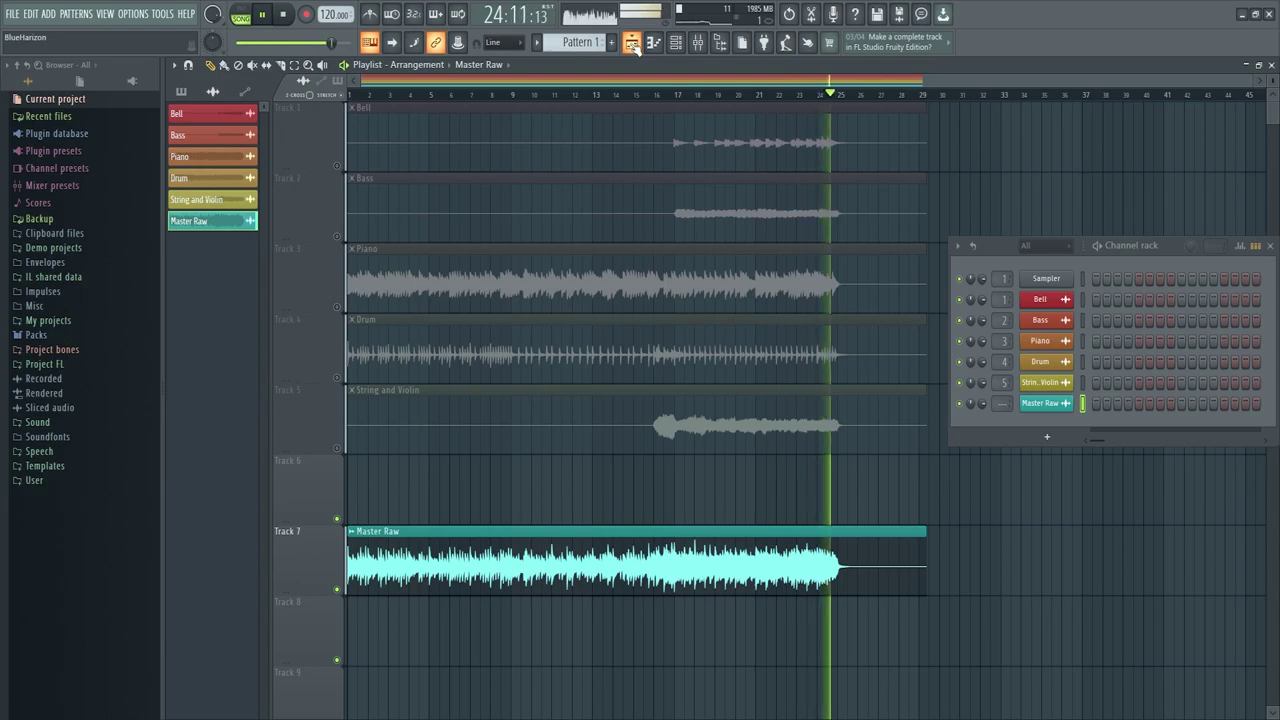
{"action": "key", "text": "space"}
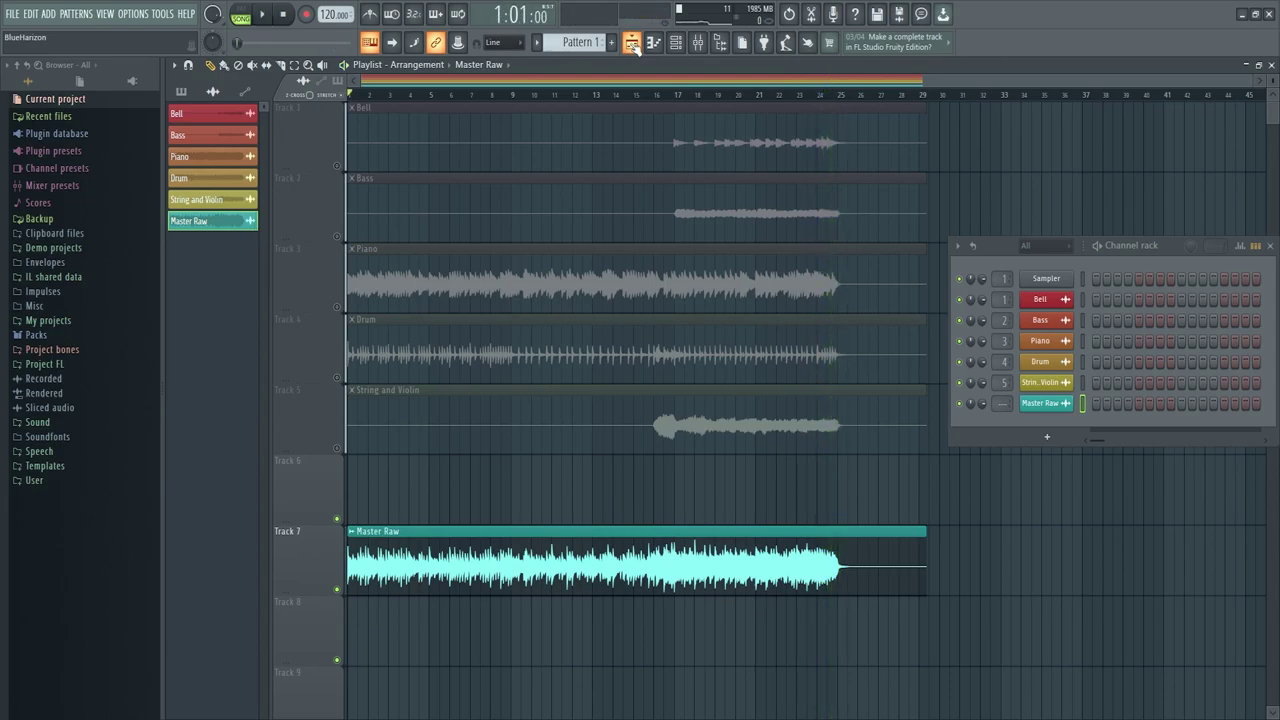
- Mute Track 7 with the Master Raw clip and unmute Tracks 1 to 5 in the playlist
{"action": "left_click", "coordinate": [341, 590]}
{"action": "left_click", "coordinate": [337, 447]}
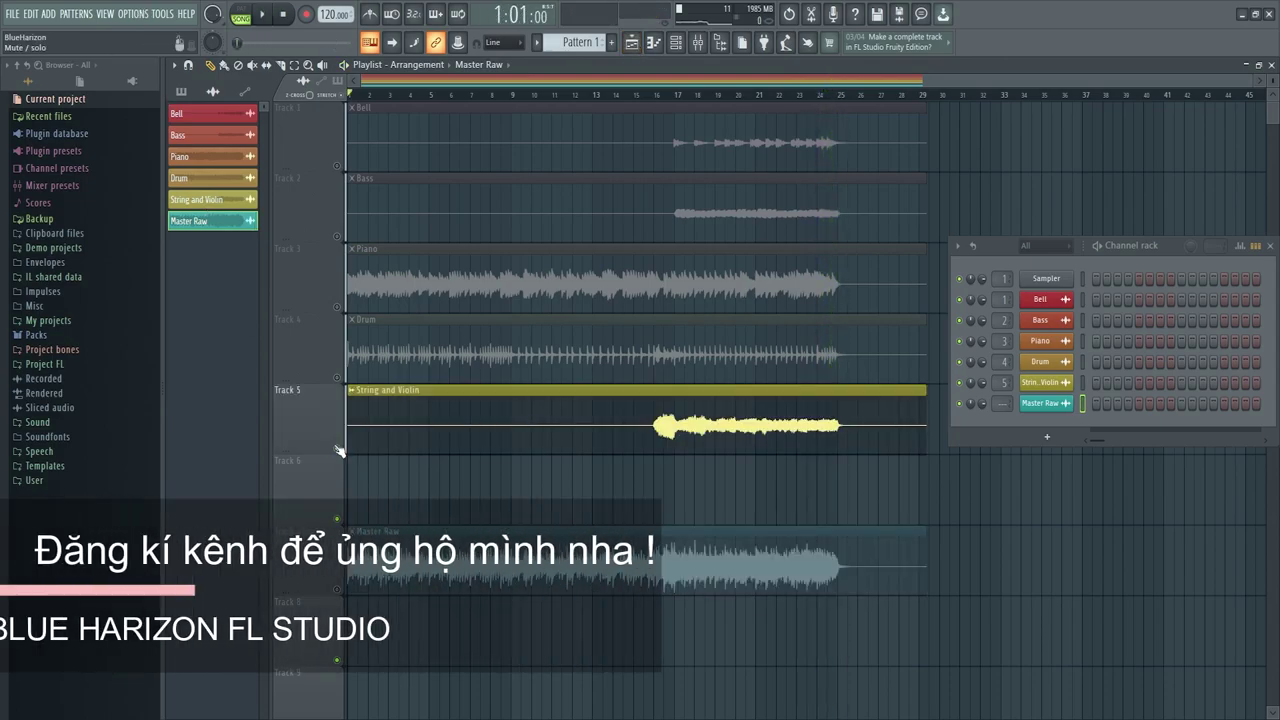
{"action": "left_click", "coordinate": [337, 377]}
{"action": "left_click", "coordinate": [337, 306]}
{"action": "left_click", "coordinate": [337, 236]}
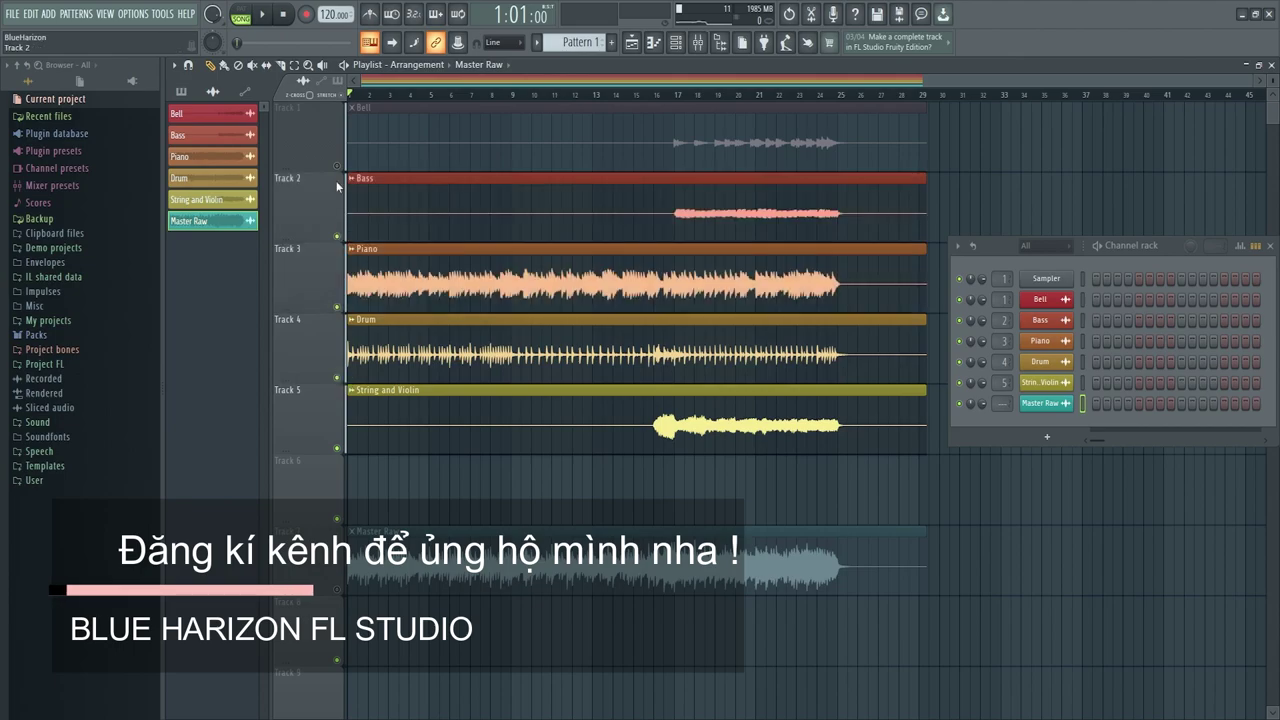
{"action": "left_click", "coordinate": [337, 165]}
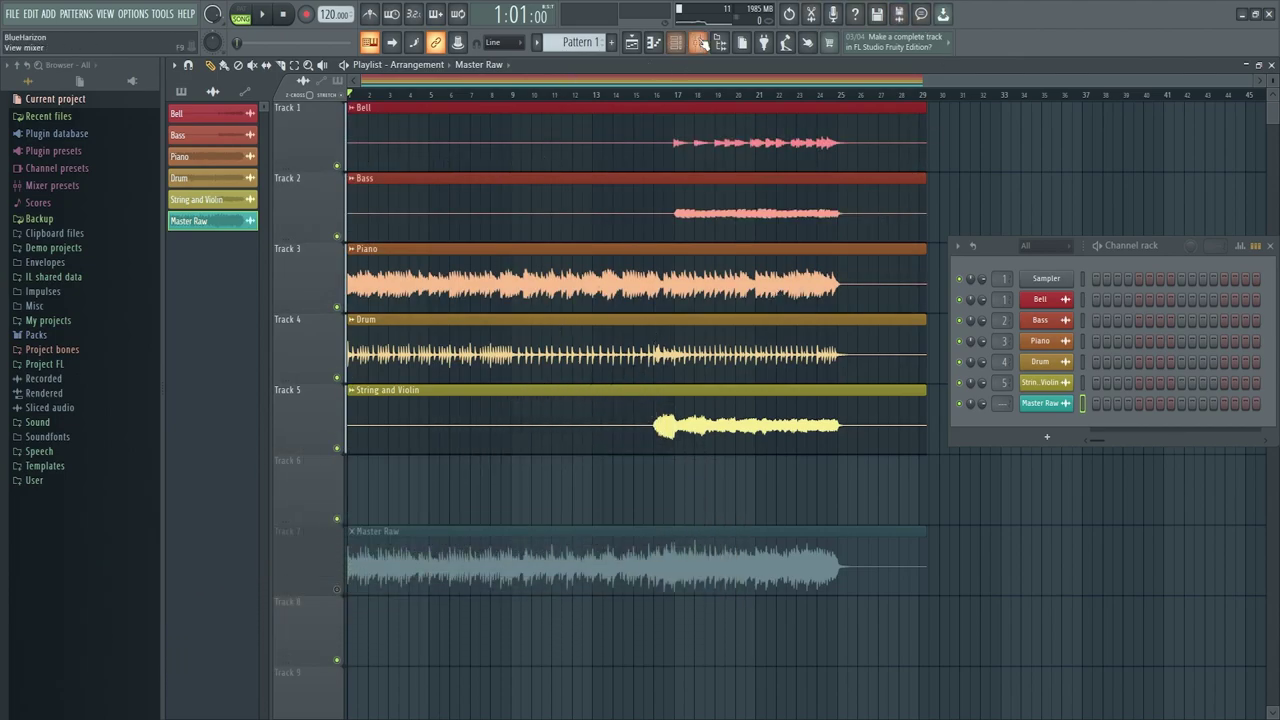
- Re-enable Ozone Pro on the Master mixer track and play the mastered song from the beginning for comparison
{"action": "left_click", "coordinate": [700, 43]}
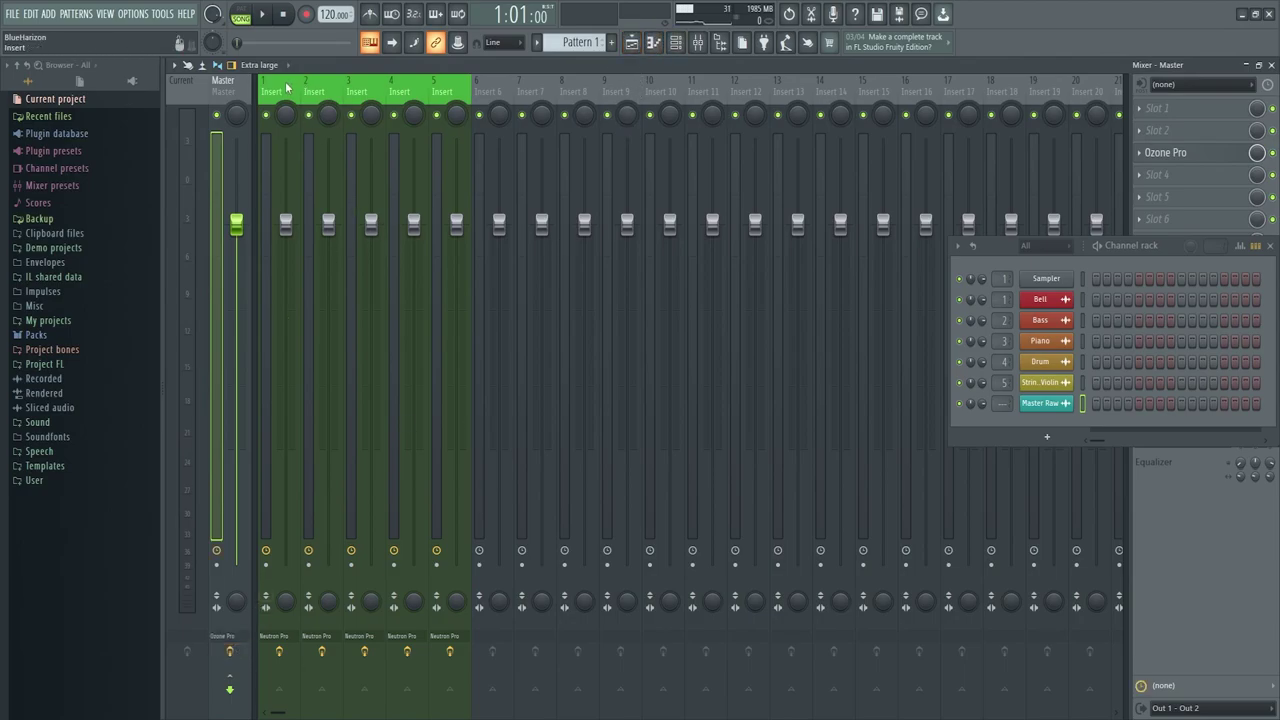
{"action": "left_click", "coordinate": [632, 43]}
{"action": "key", "text": "space"}
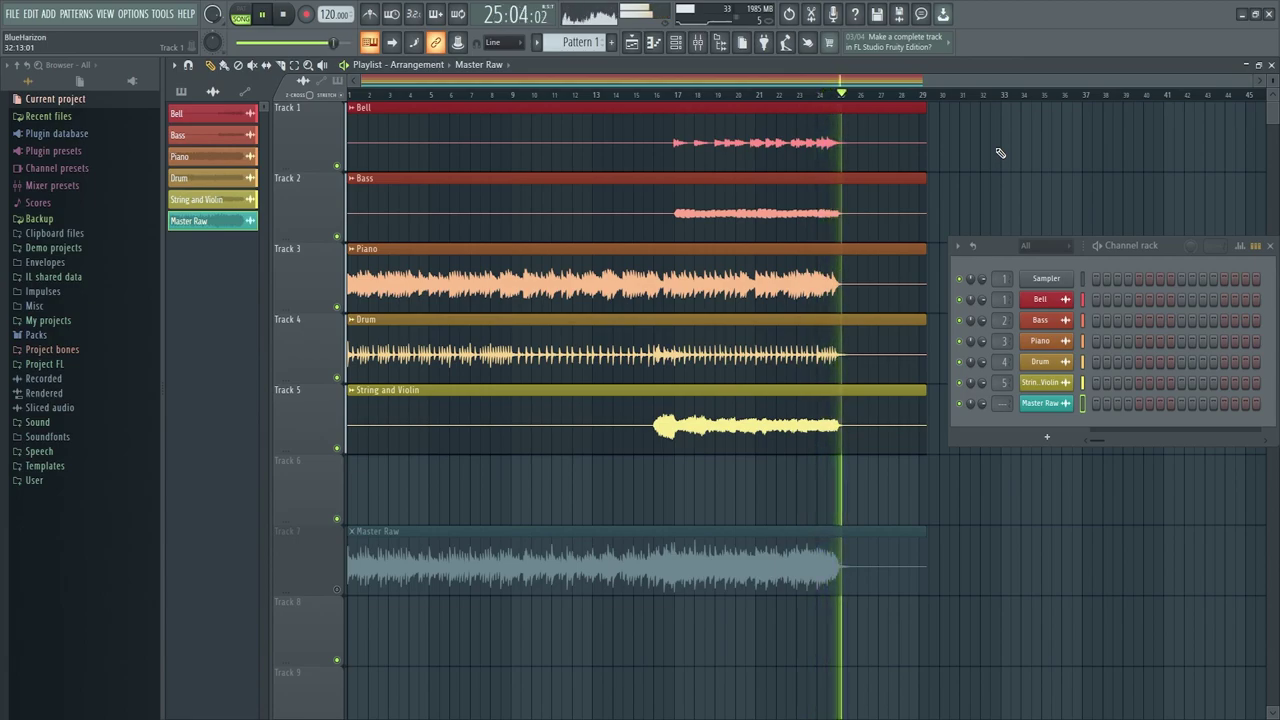
{"action": "key", "text": "space"}
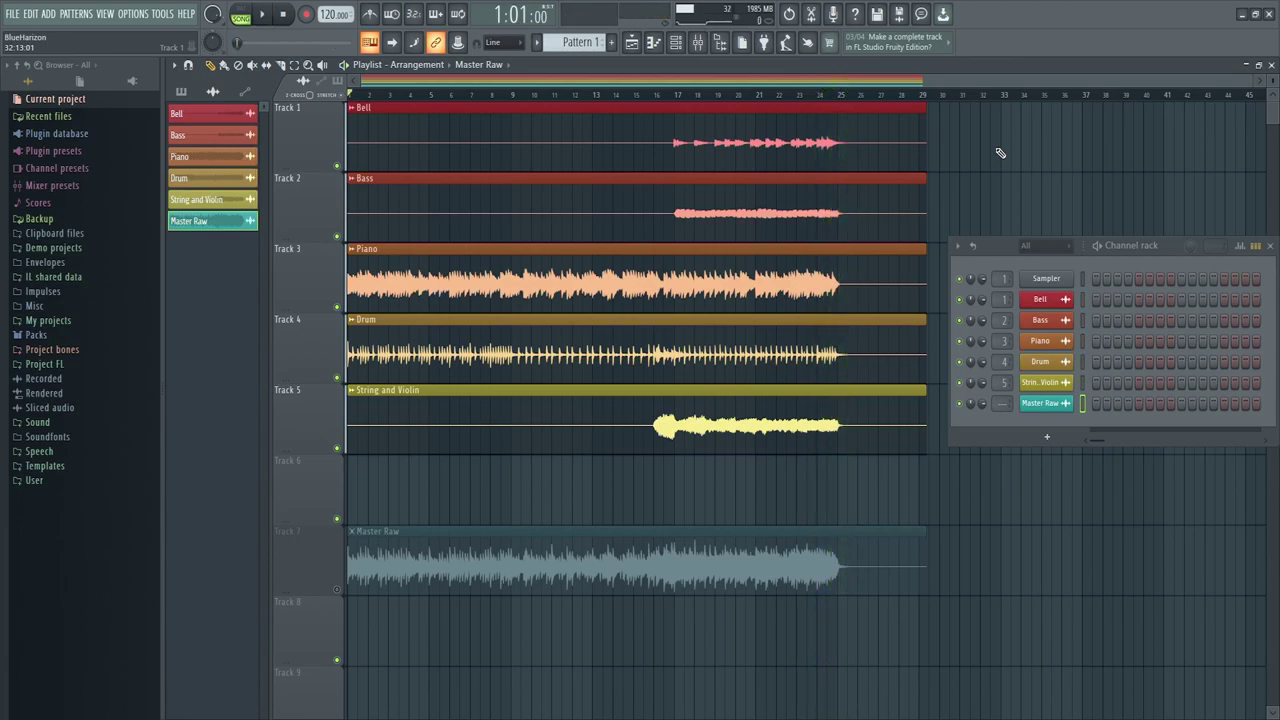